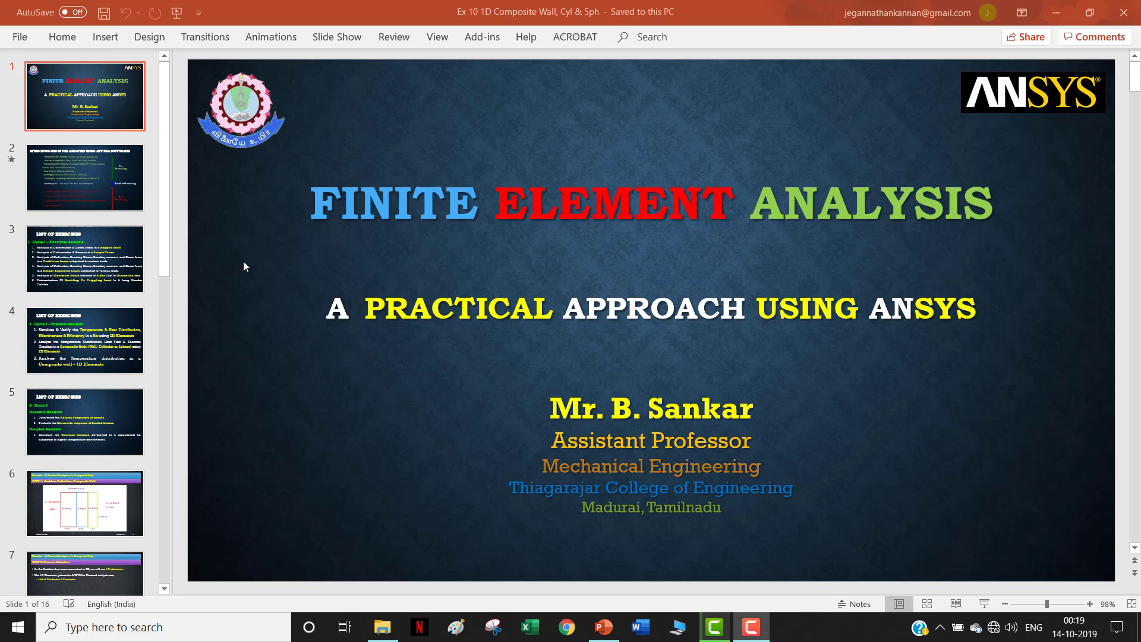
# Review the presentation slides on the FEA analysis steps and the exercise lists for cycles 1 to 3
pyautogui.click(112, 191)
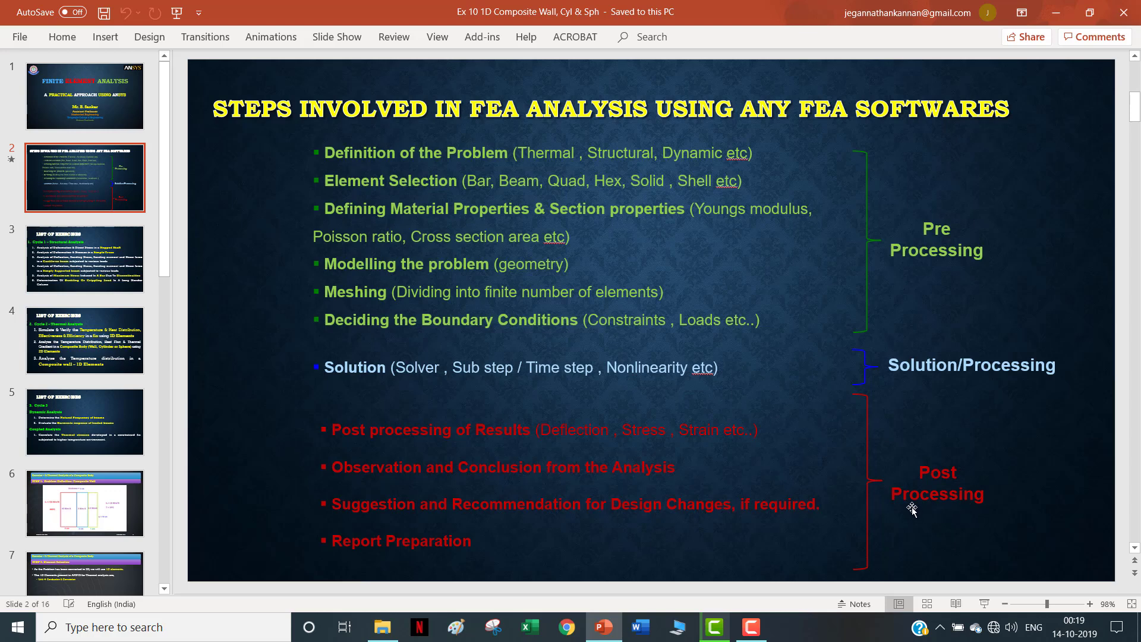
pyautogui.click(102, 273)
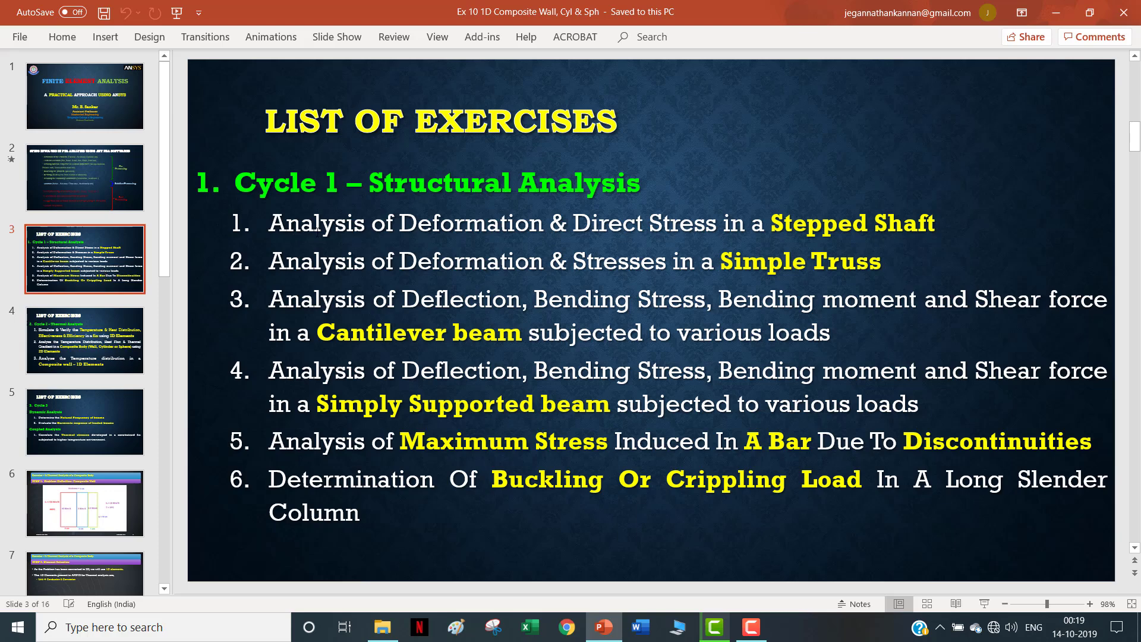
pyautogui.click(72, 330)
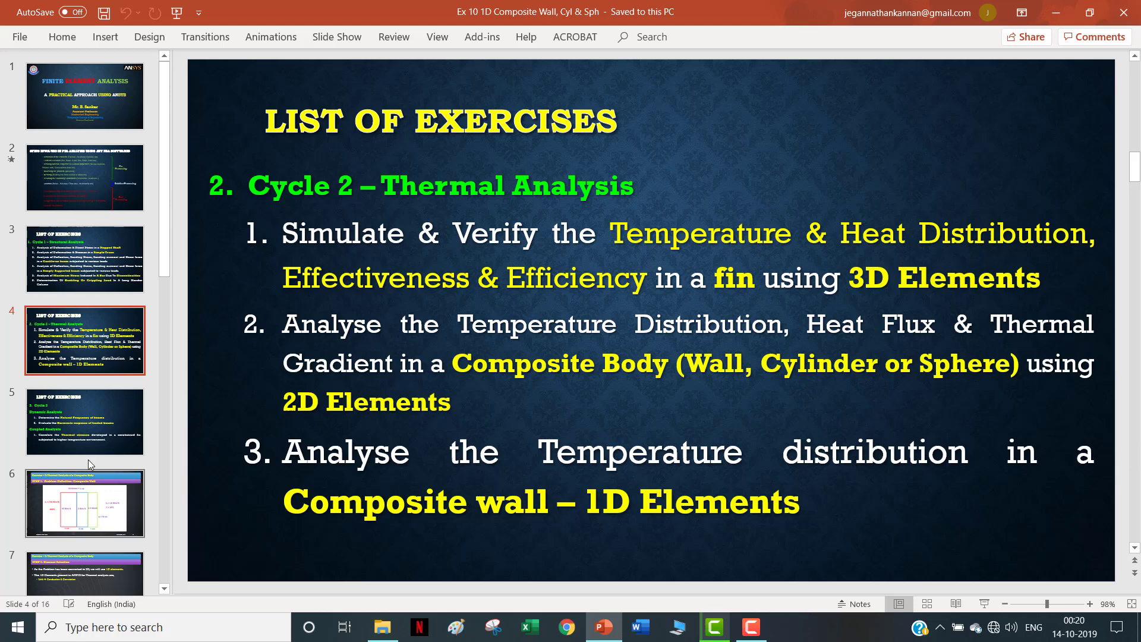
pyautogui.click(91, 441)
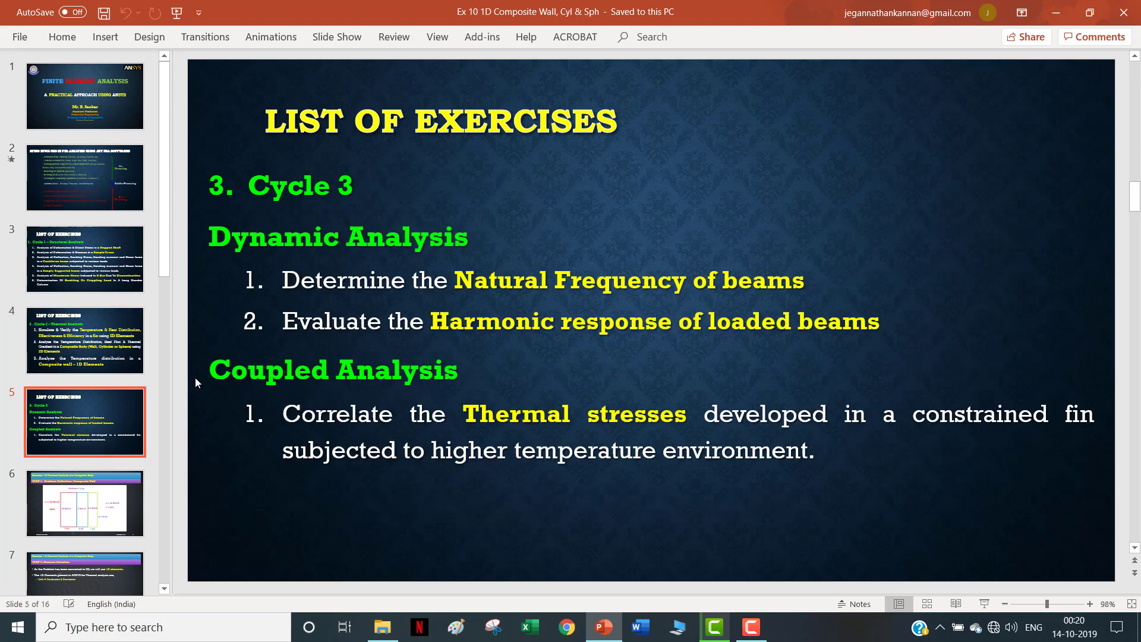
# Examine the Exercise 9 composite wall slides on problem definition, element selection, properties, modelling, meshing and boundary conditions, returning to the modelling slide
pyautogui.click(104, 505)
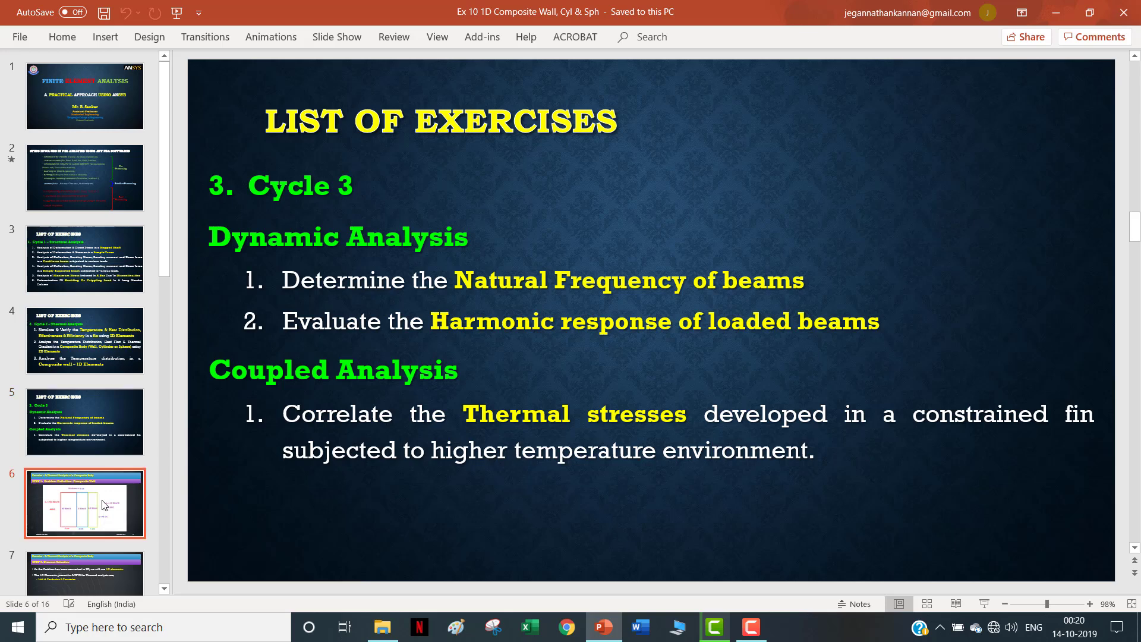
pyautogui.click(99, 496)
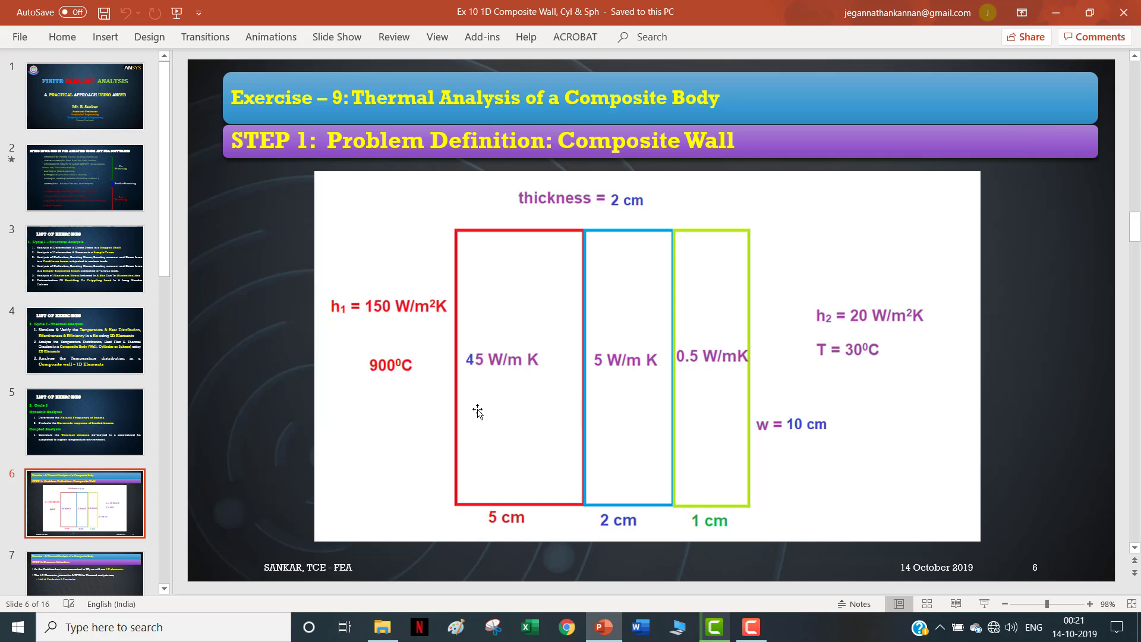
pyautogui.click(82, 561)
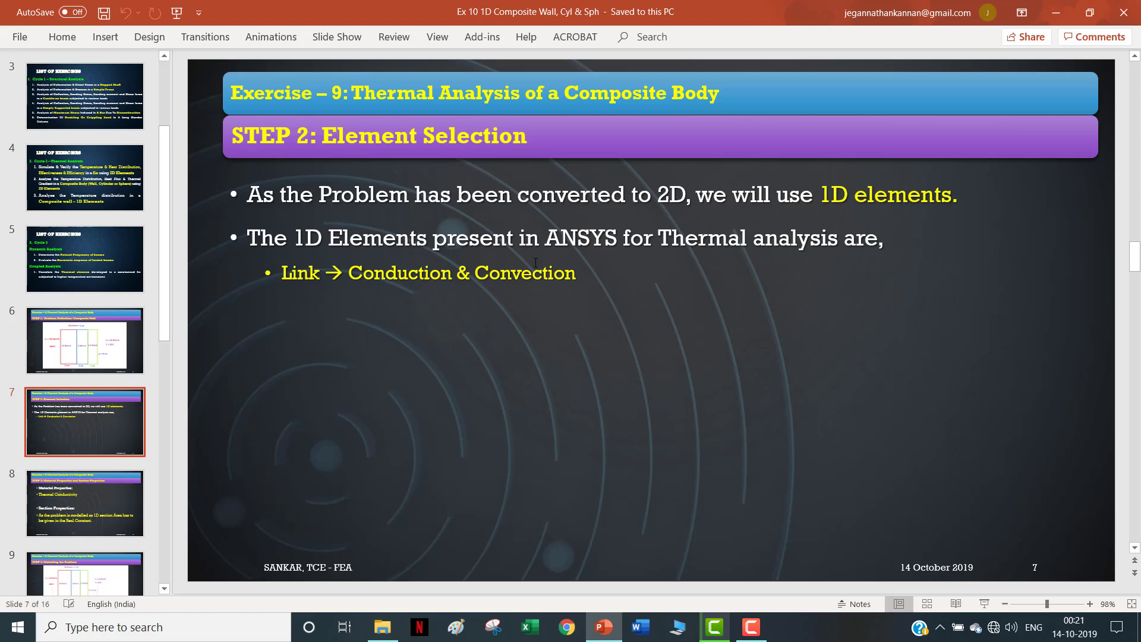
pyautogui.click(73, 489)
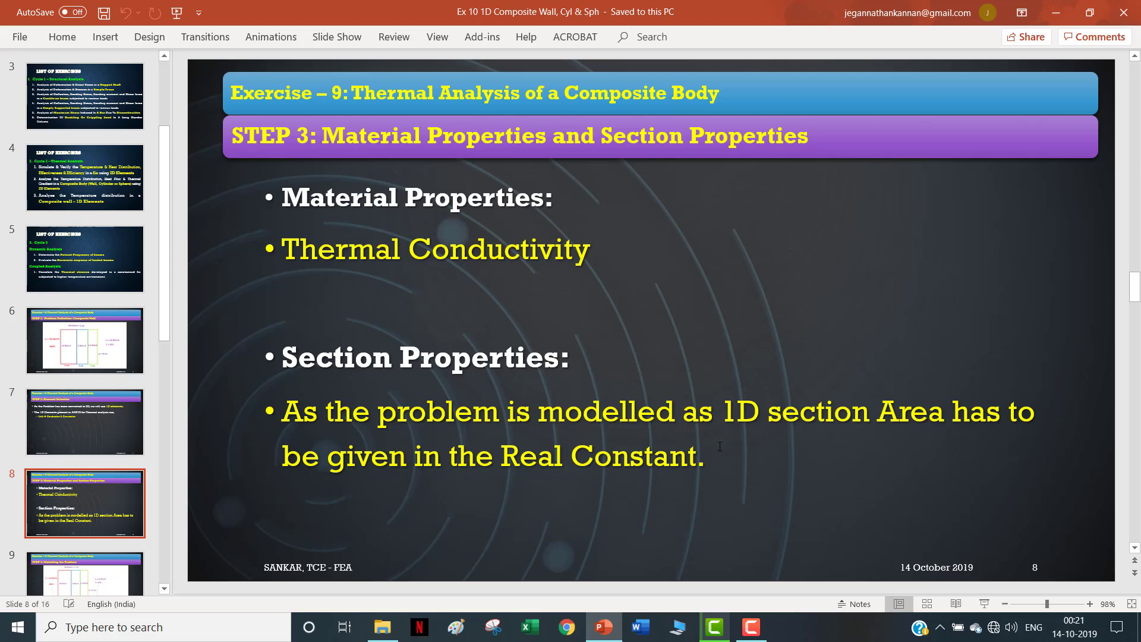
pyautogui.click(99, 587)
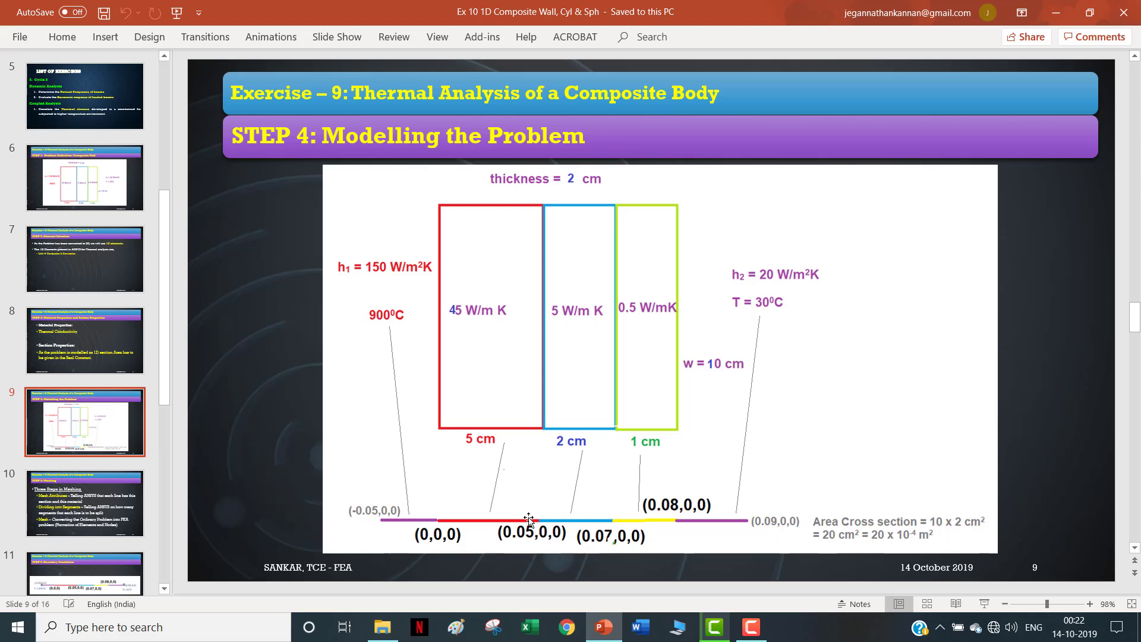
pyautogui.click(116, 505)
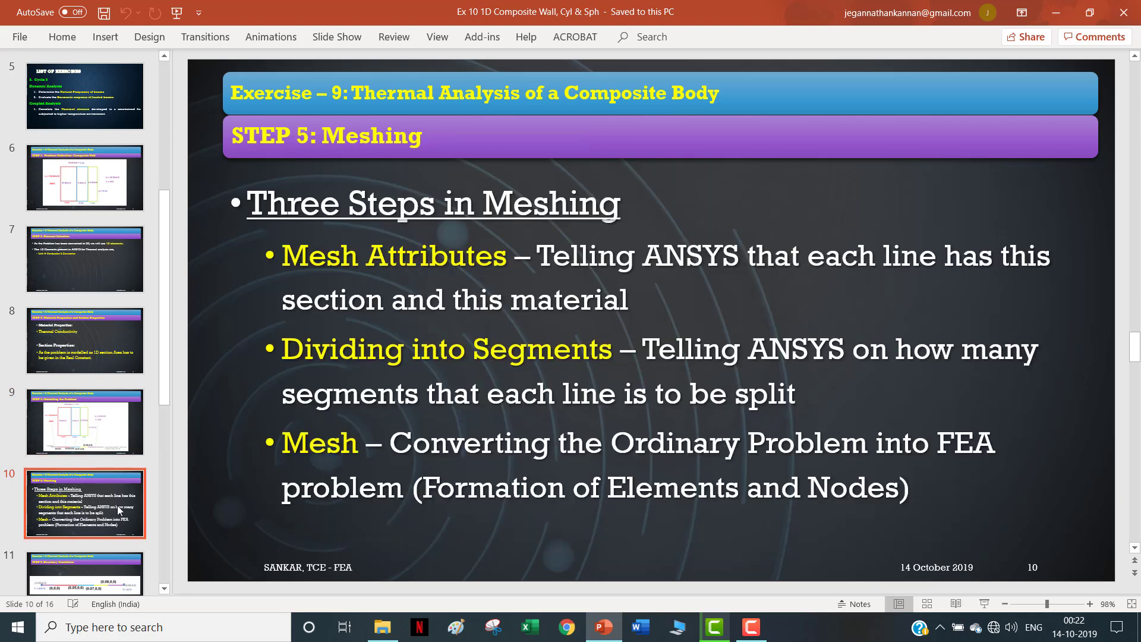
pyautogui.click(122, 411)
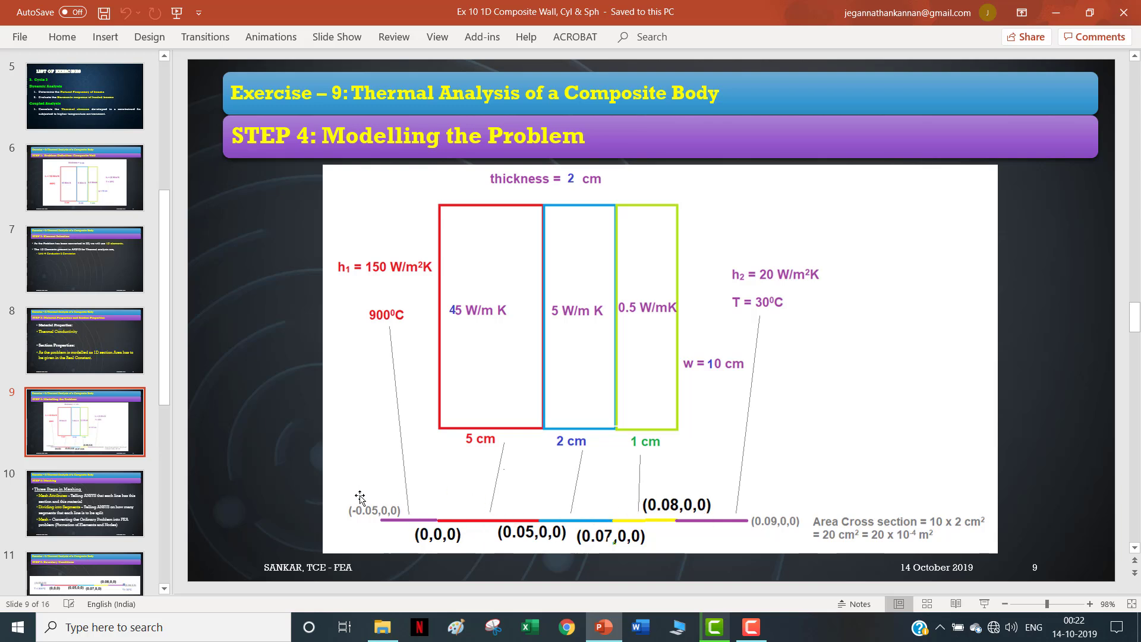
pyautogui.click(134, 504)
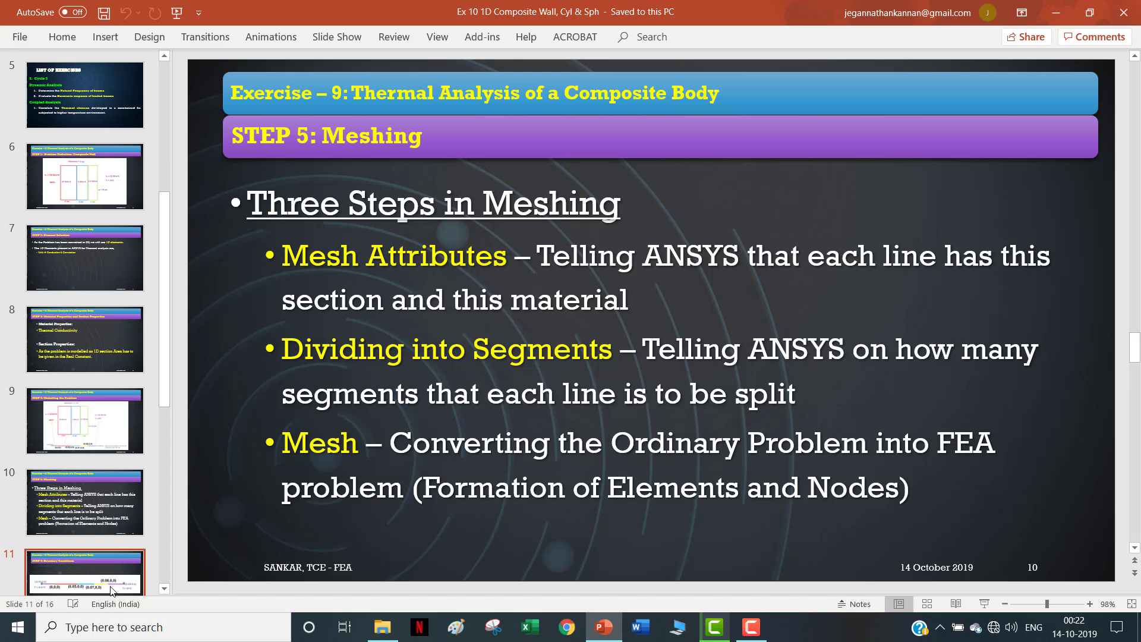
pyautogui.click(85, 571)
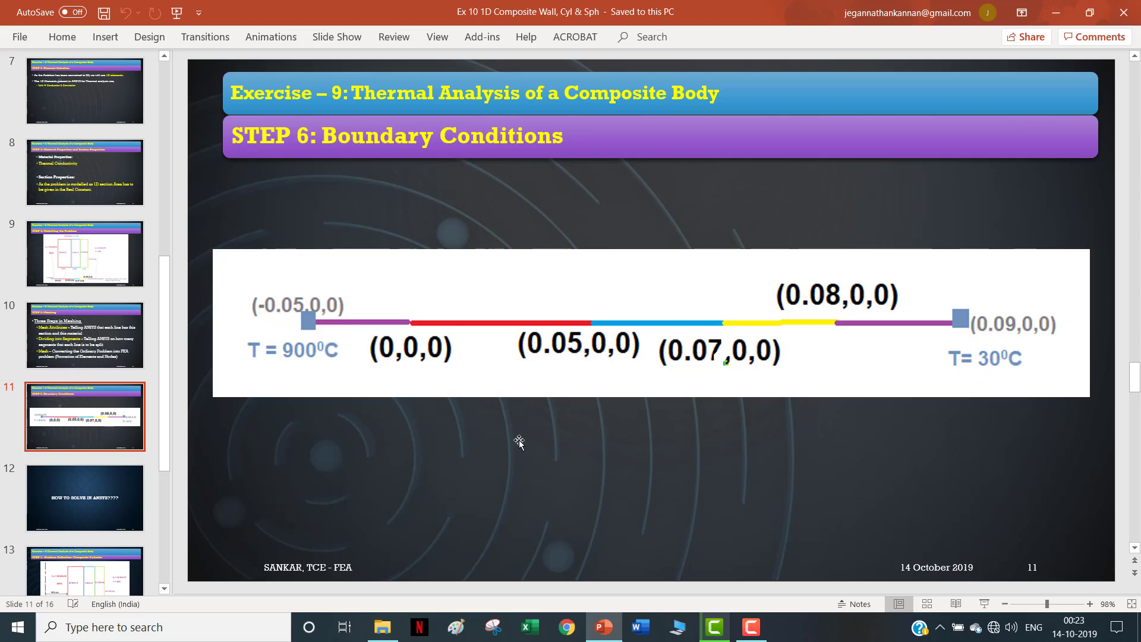
pyautogui.click(100, 514)
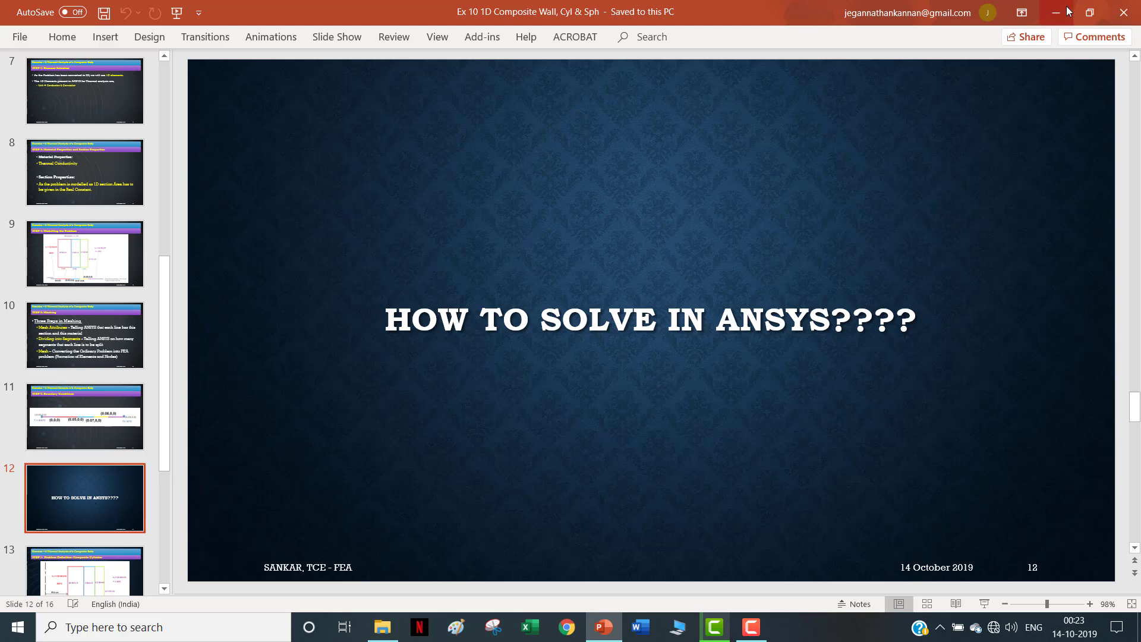
pyautogui.scroll(2, 77, 333)
pyautogui.click(79, 368)
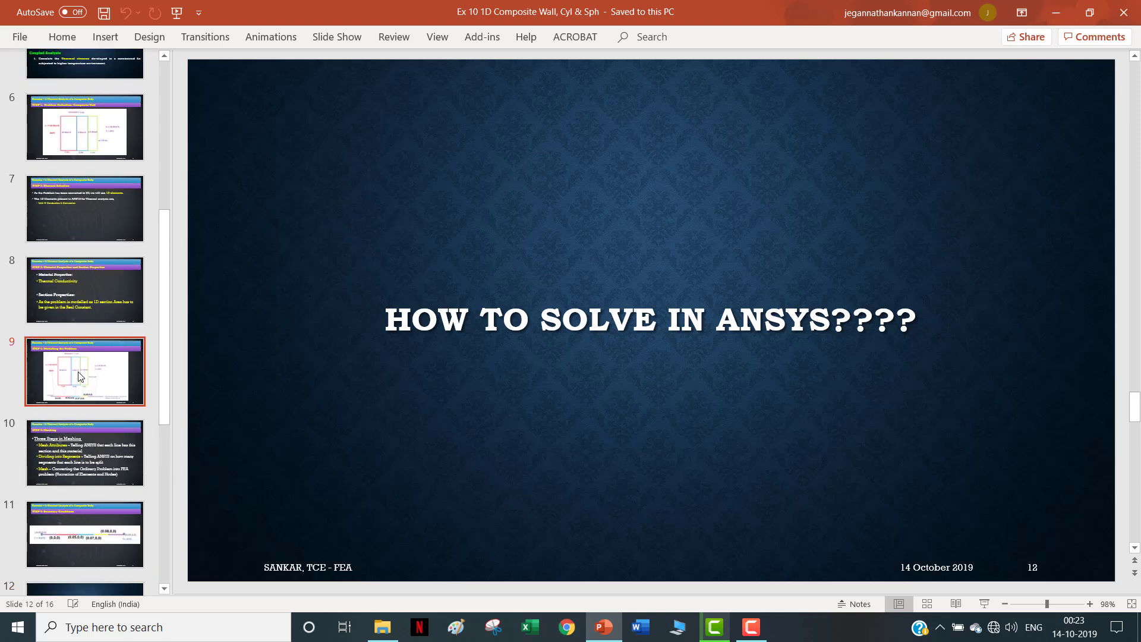
# Minimize the presentation, launch Mechanical APDL 19.0 from the ANSYS 19.0 program group, and maximize its window
pyautogui.click(1056, 12)
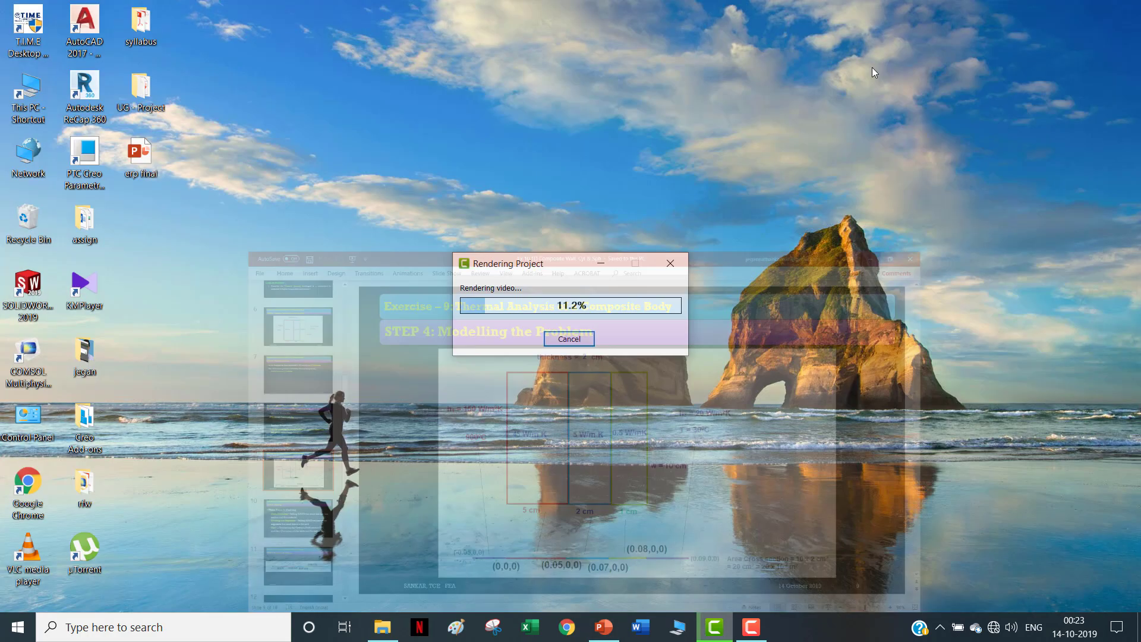
pyautogui.click(5, 637)
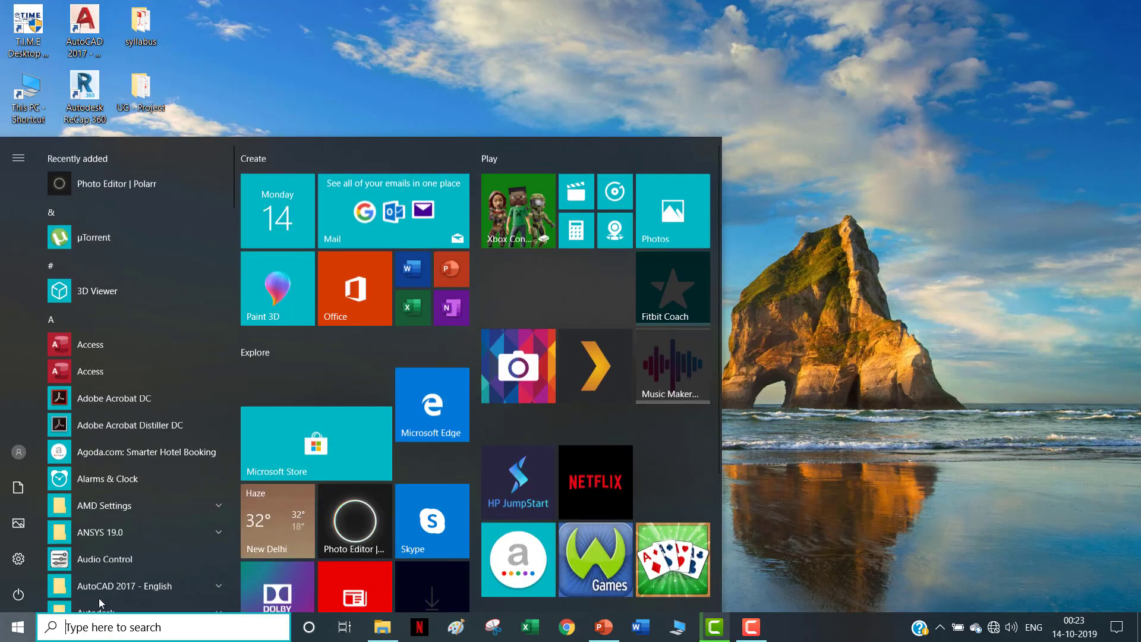
pyautogui.scroll(-4, 113, 341)
pyautogui.click(132, 248)
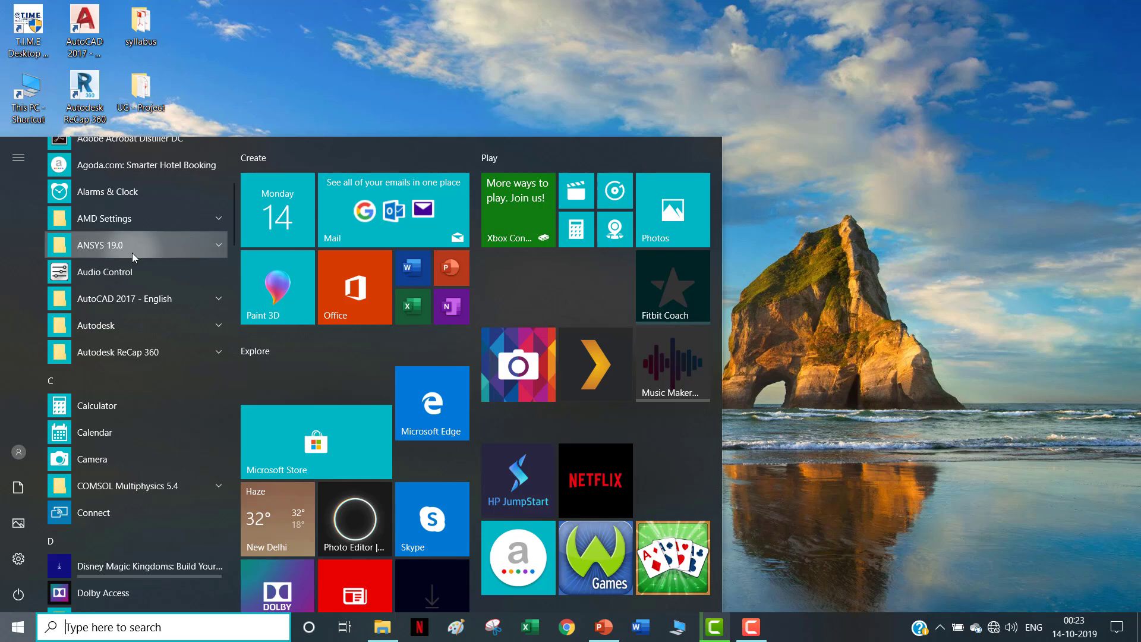
pyautogui.scroll(-3, 130, 300)
pyautogui.scroll(-10, 130, 391)
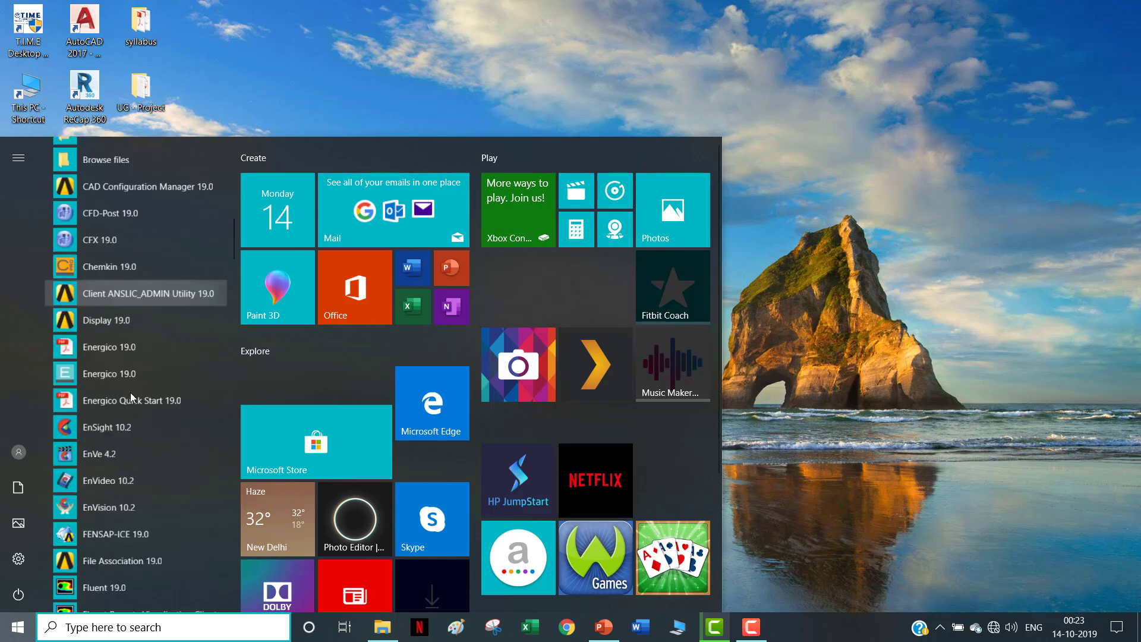
pyautogui.scroll(-5, 132, 412)
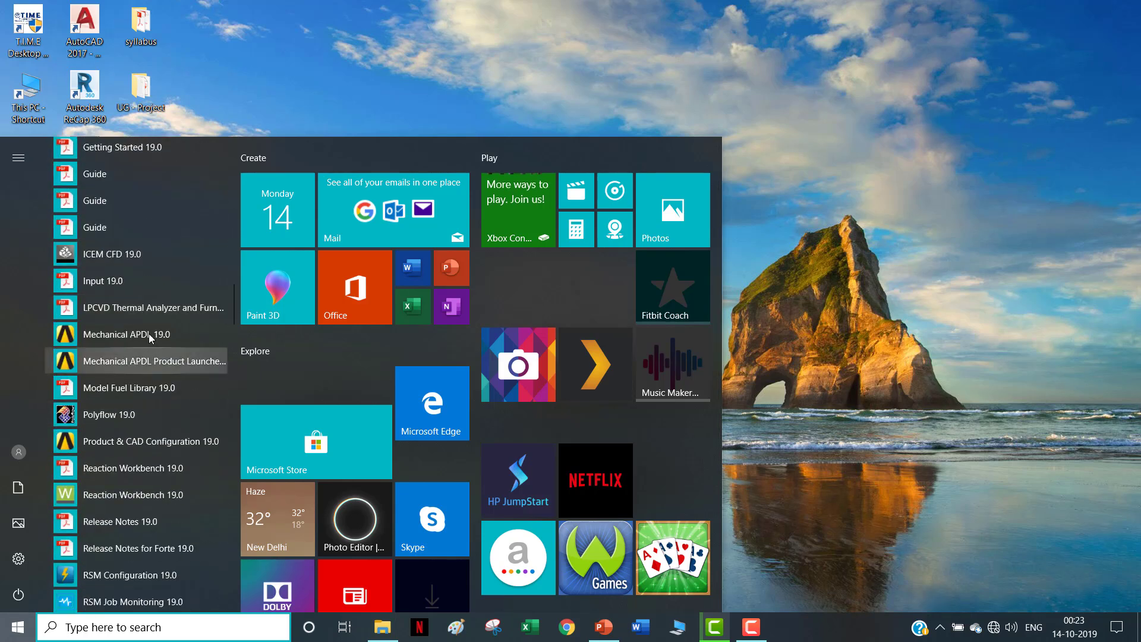
pyautogui.click(698, 133)
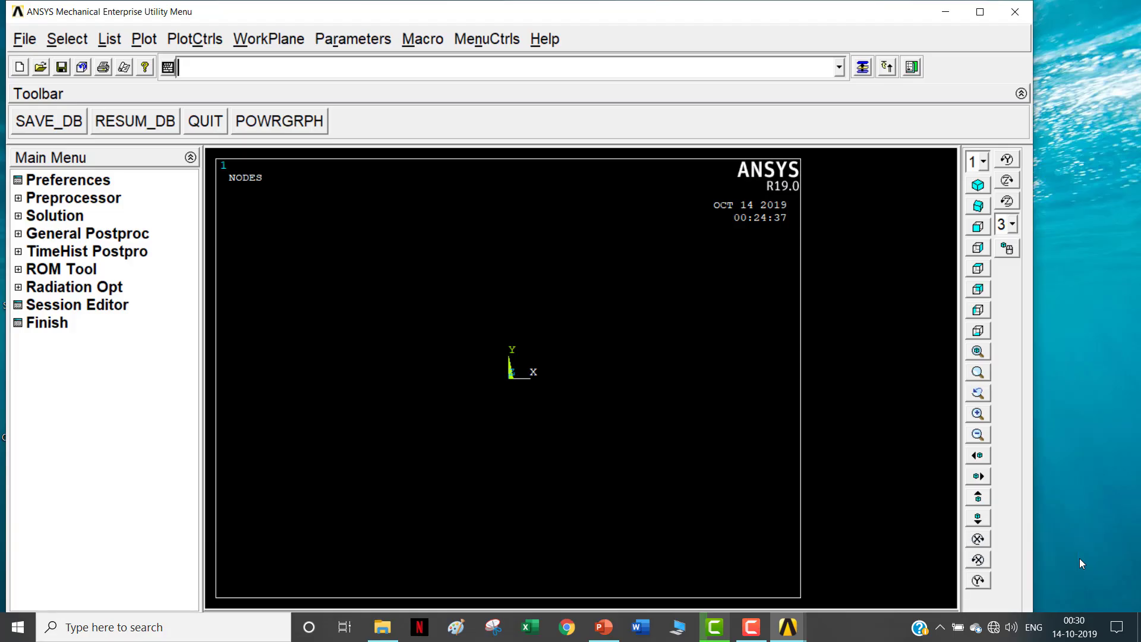
pyautogui.click(980, 11)
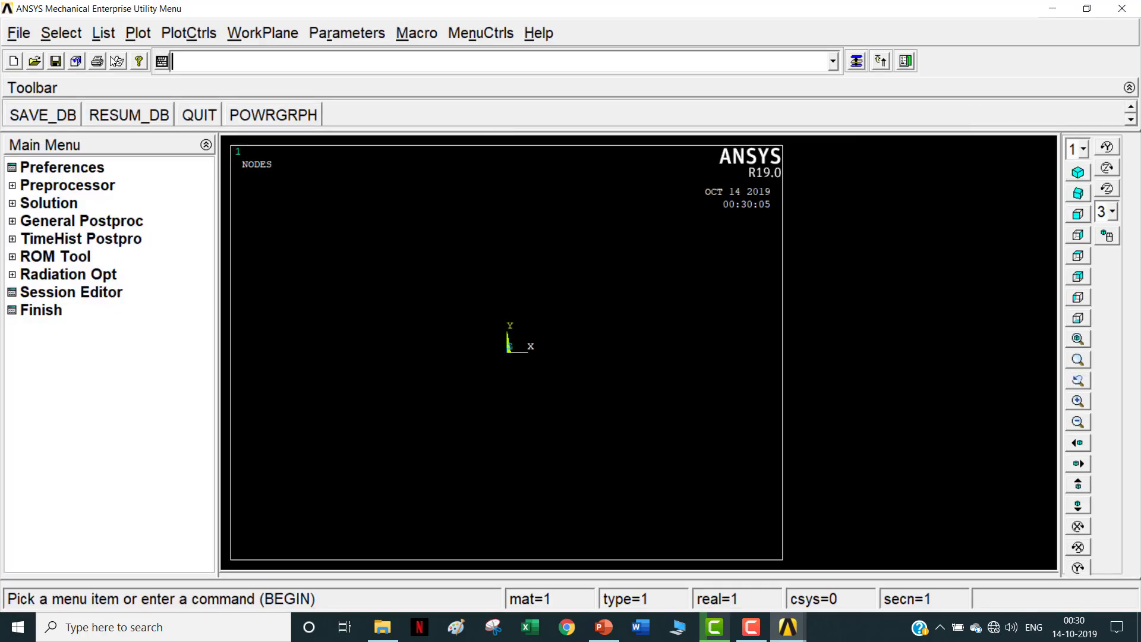
# Set the GUI filtering preferences to the Thermal discipline
pyautogui.click(78, 168)
pyautogui.click(604, 239)
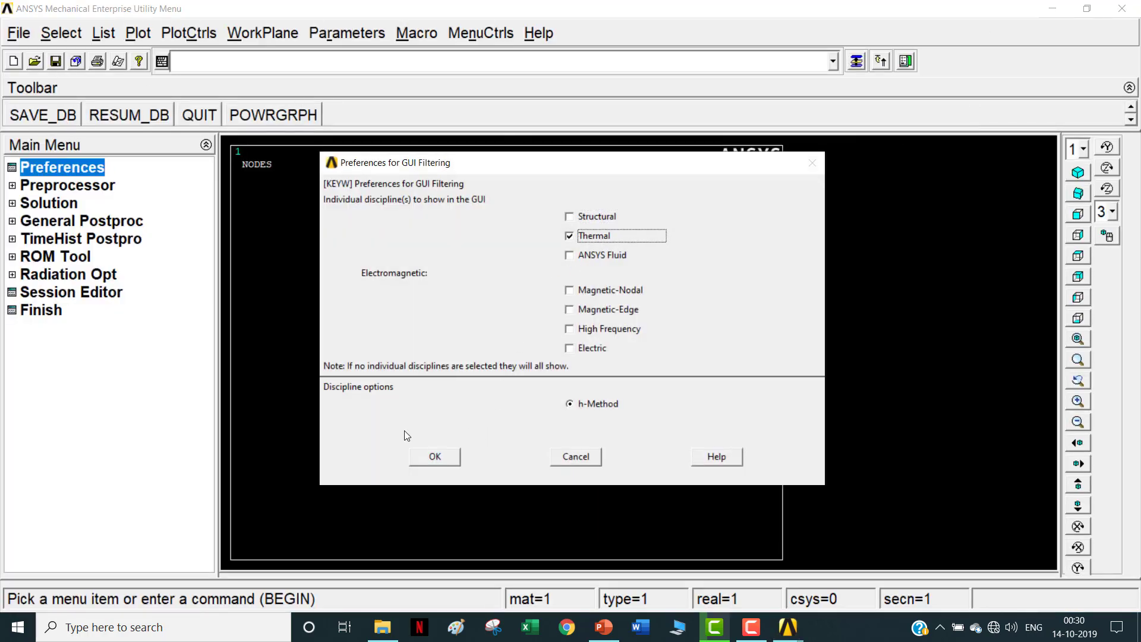
pyautogui.click(436, 457)
# Define element type 1 as a thermal Link with the 3D conduction 33 option
pyautogui.click(63, 189)
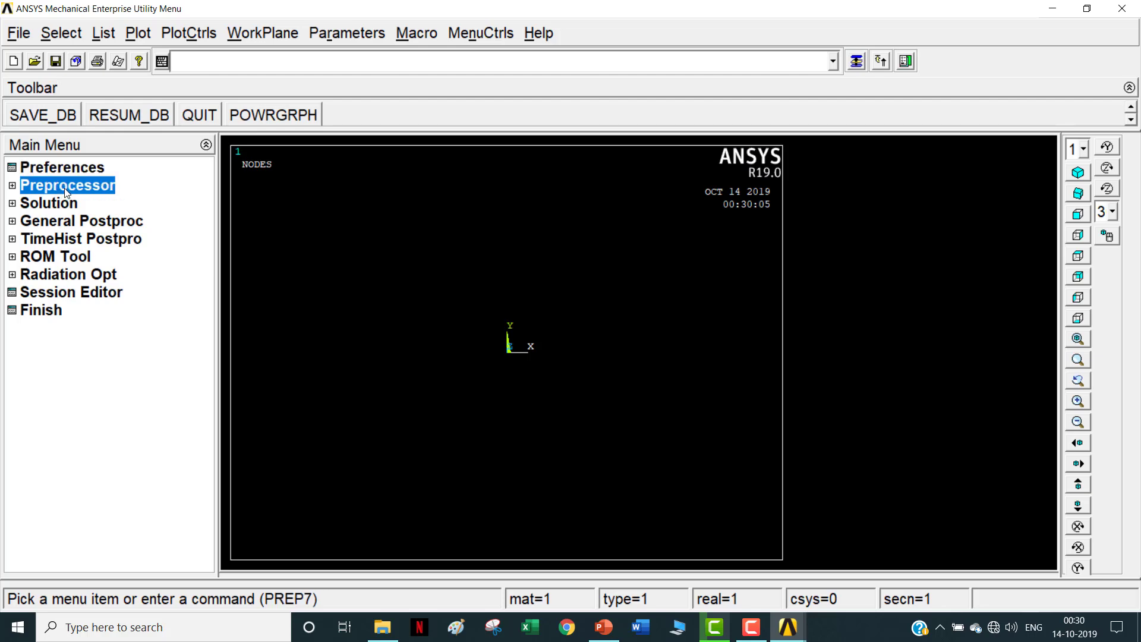
pyautogui.click(71, 202)
pyautogui.click(82, 220)
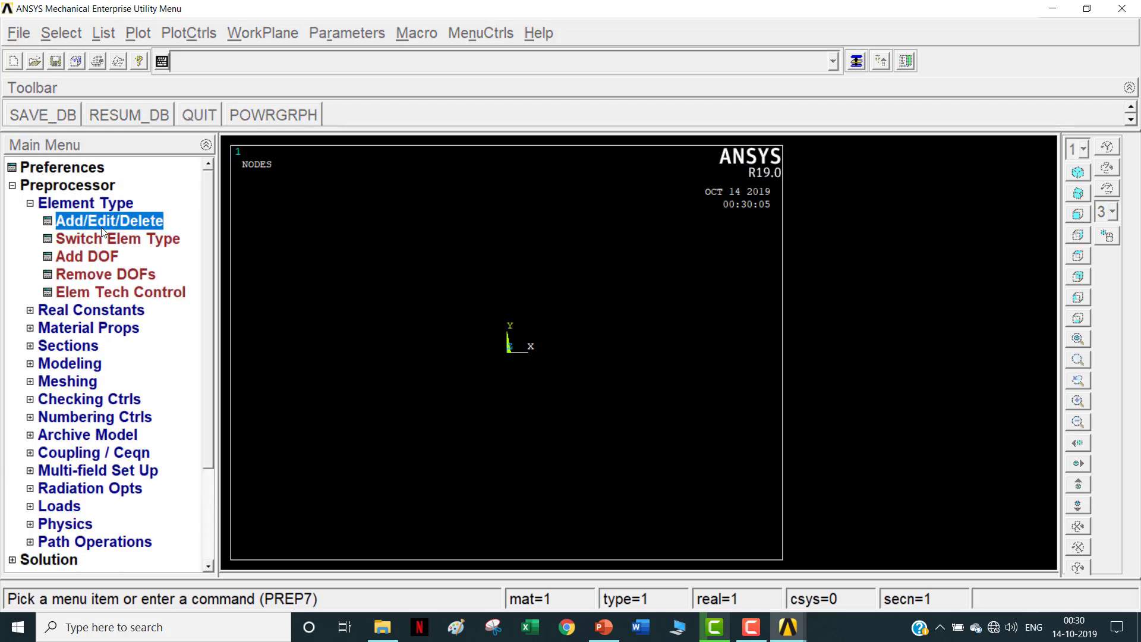
pyautogui.click(145, 443)
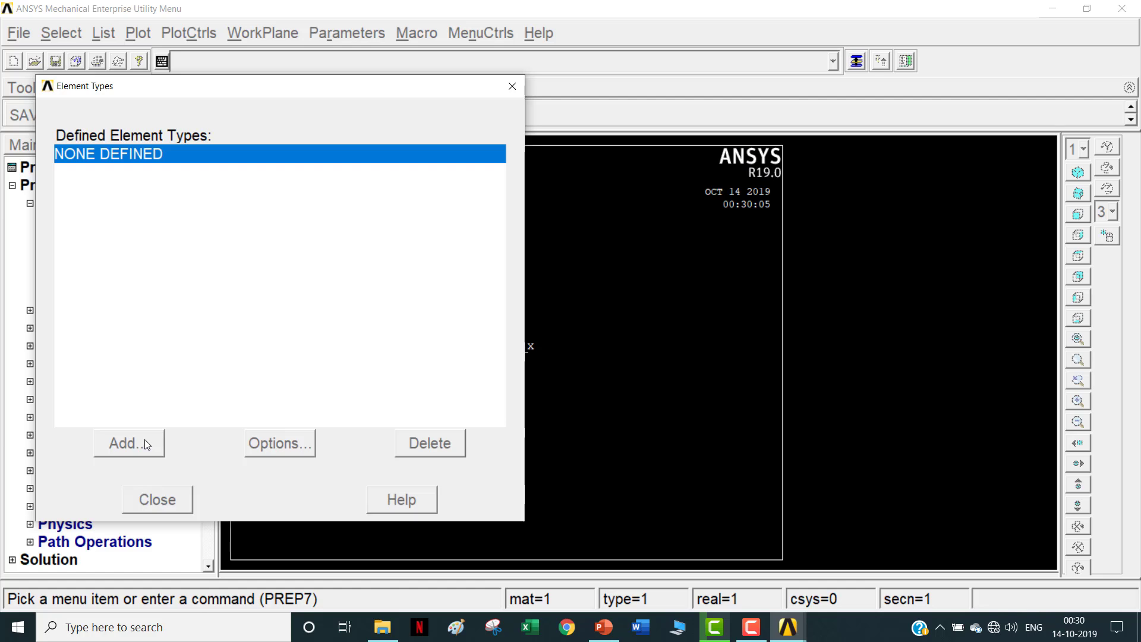
pyautogui.click(607, 287)
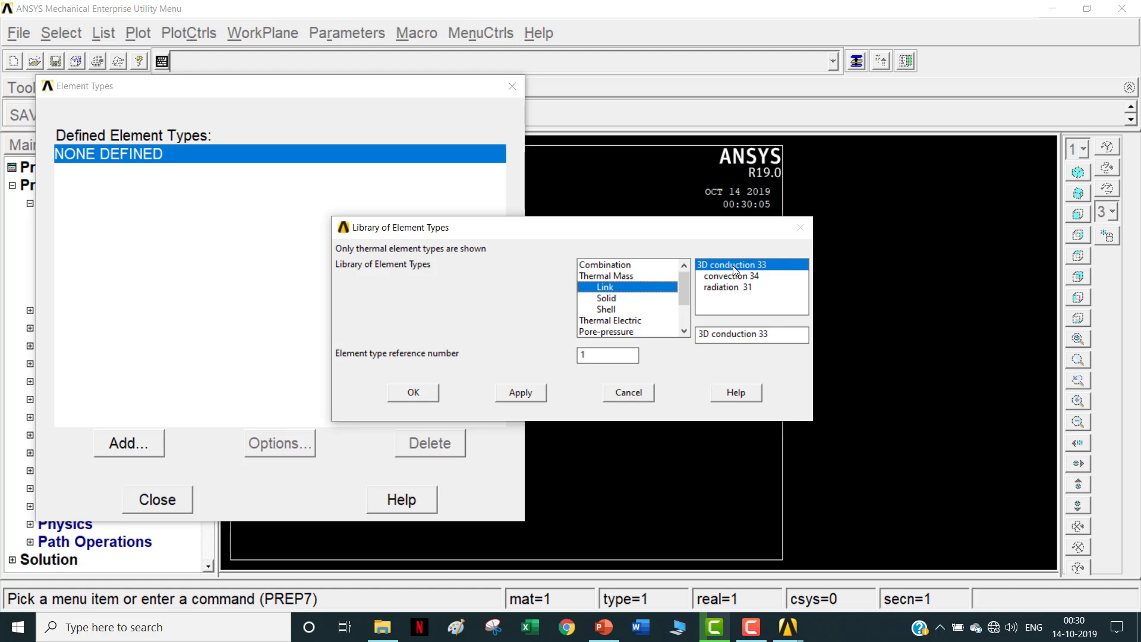
pyautogui.click(423, 395)
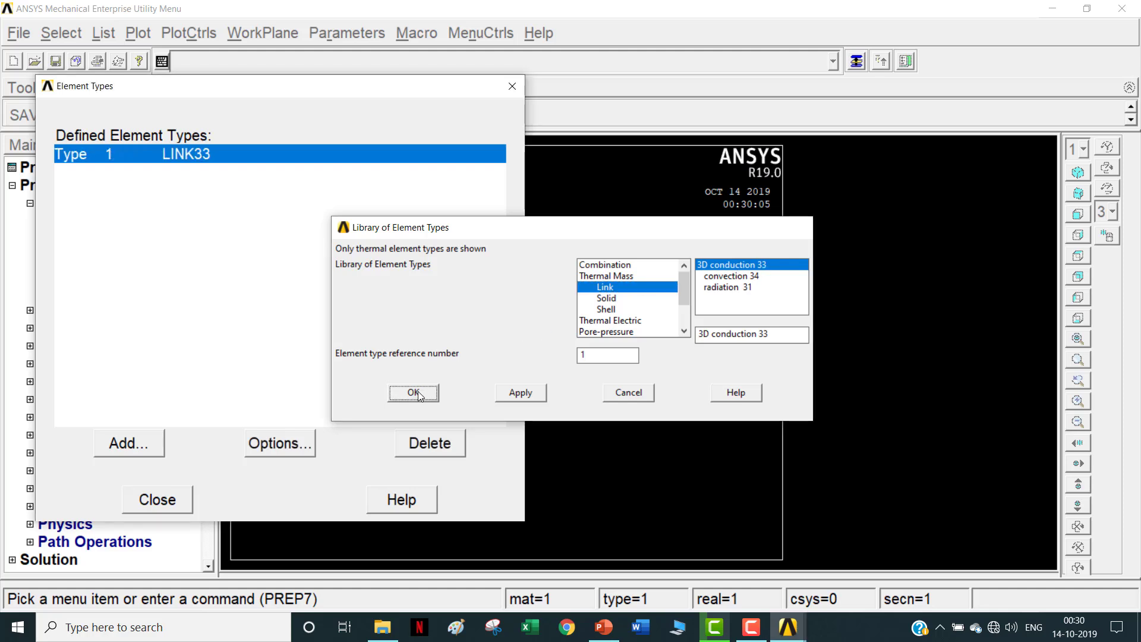
# Add the convection 34 link as element type 2 and close the element type definitions
pyautogui.click(129, 443)
pyautogui.click(736, 276)
pyautogui.click(413, 392)
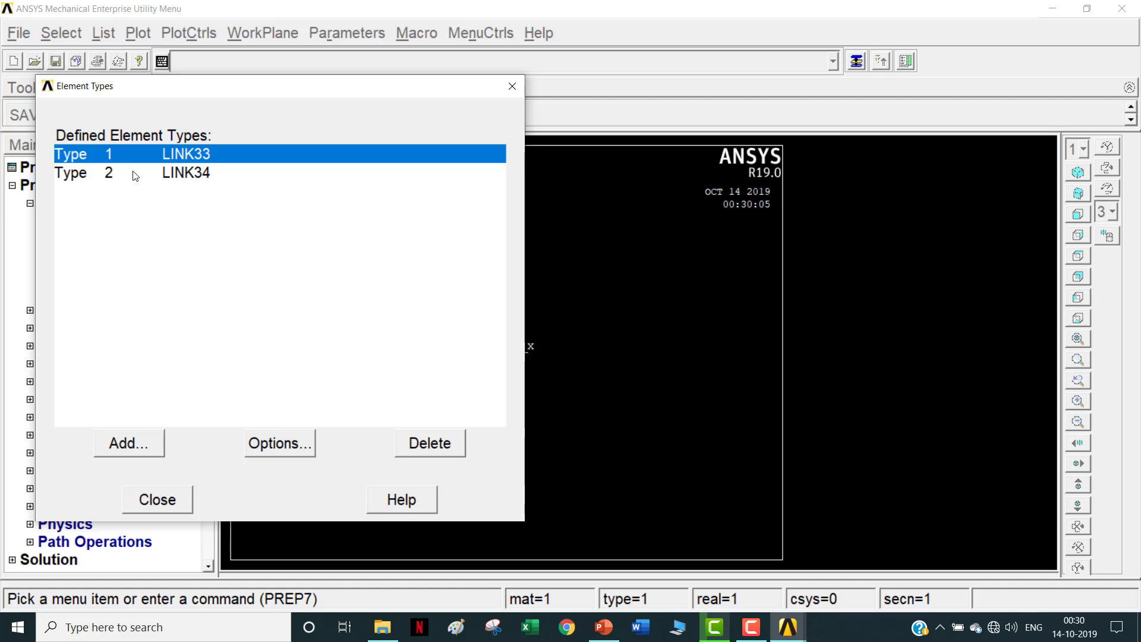
pyautogui.click(146, 502)
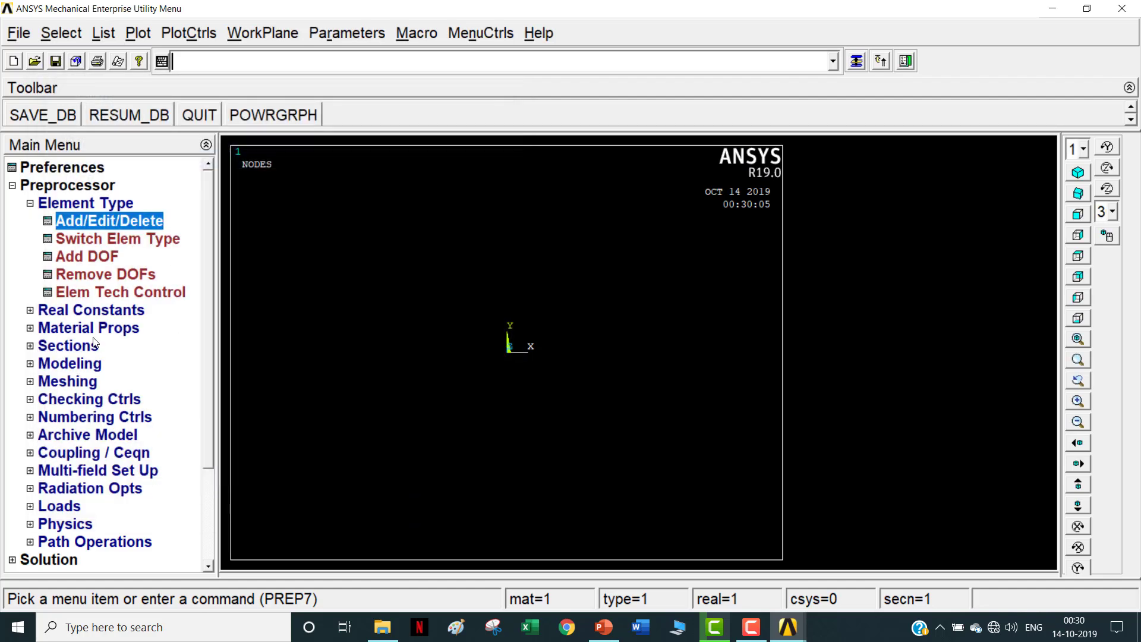
# Define real constant set 1 for LINK33 with the slide's cross-sectional area of 20e-4 m², and close the real constant sets
pyautogui.click(92, 312)
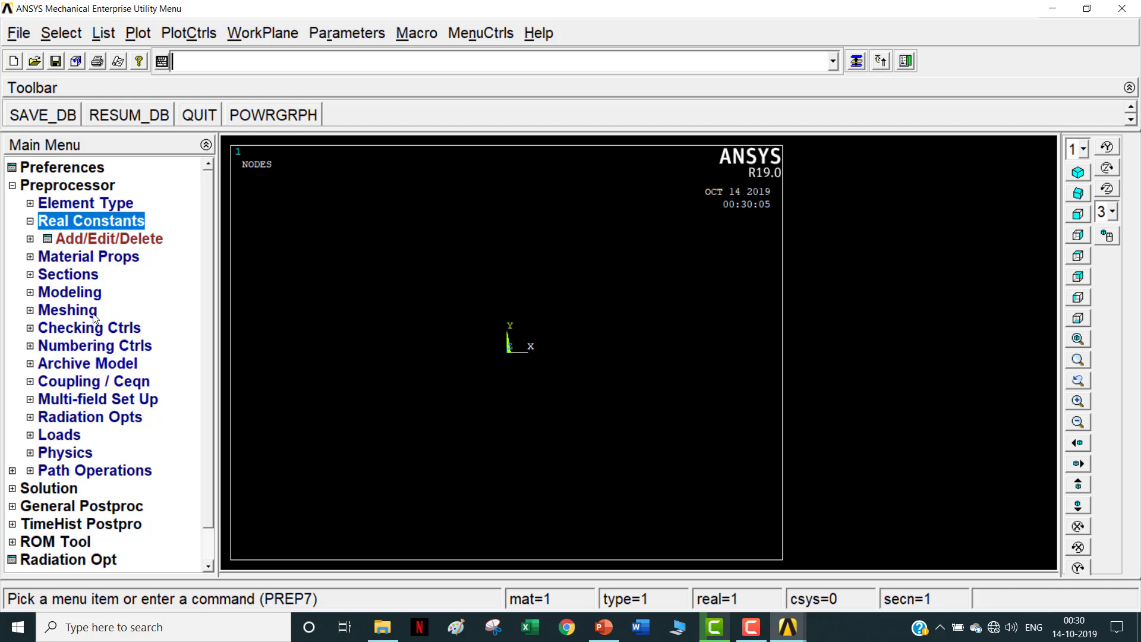
pyautogui.click(98, 240)
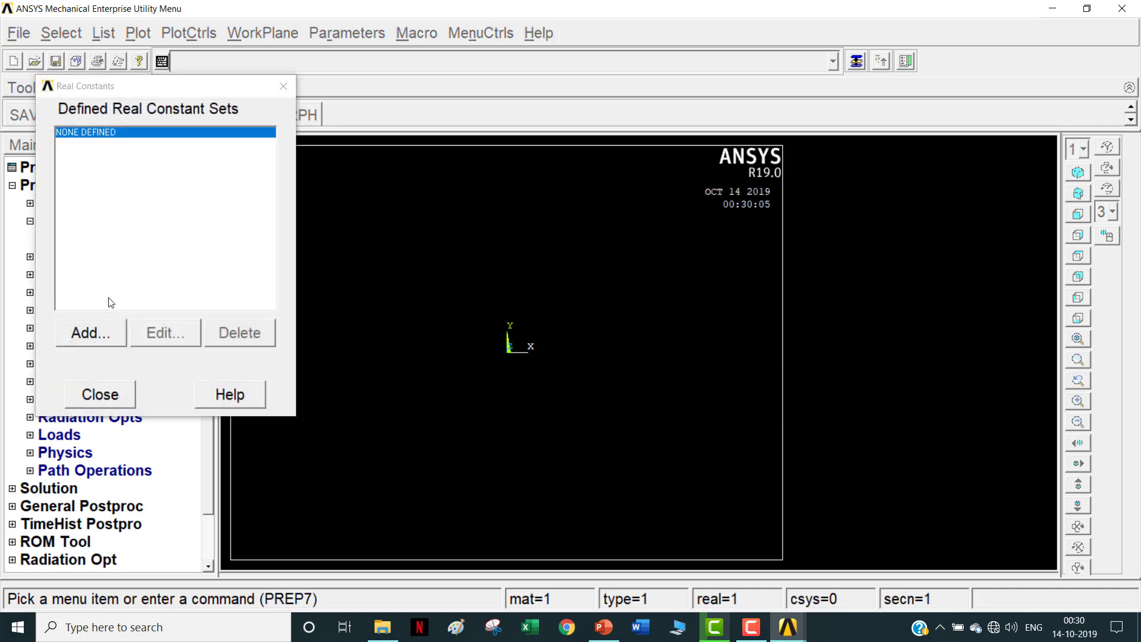
pyautogui.click(98, 333)
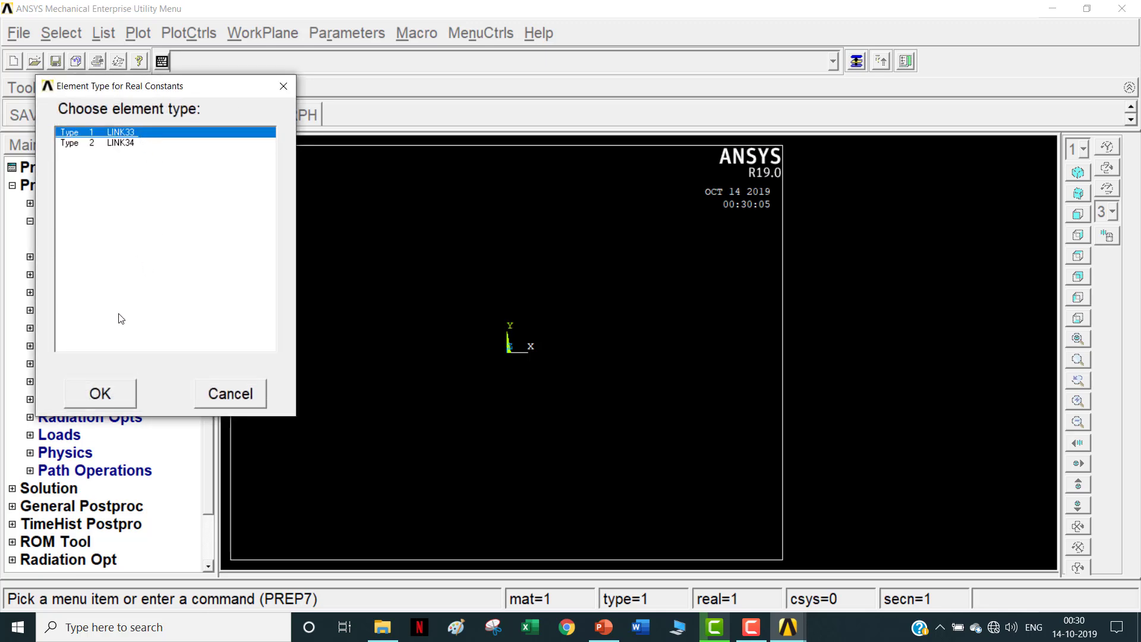
pyautogui.click(113, 385)
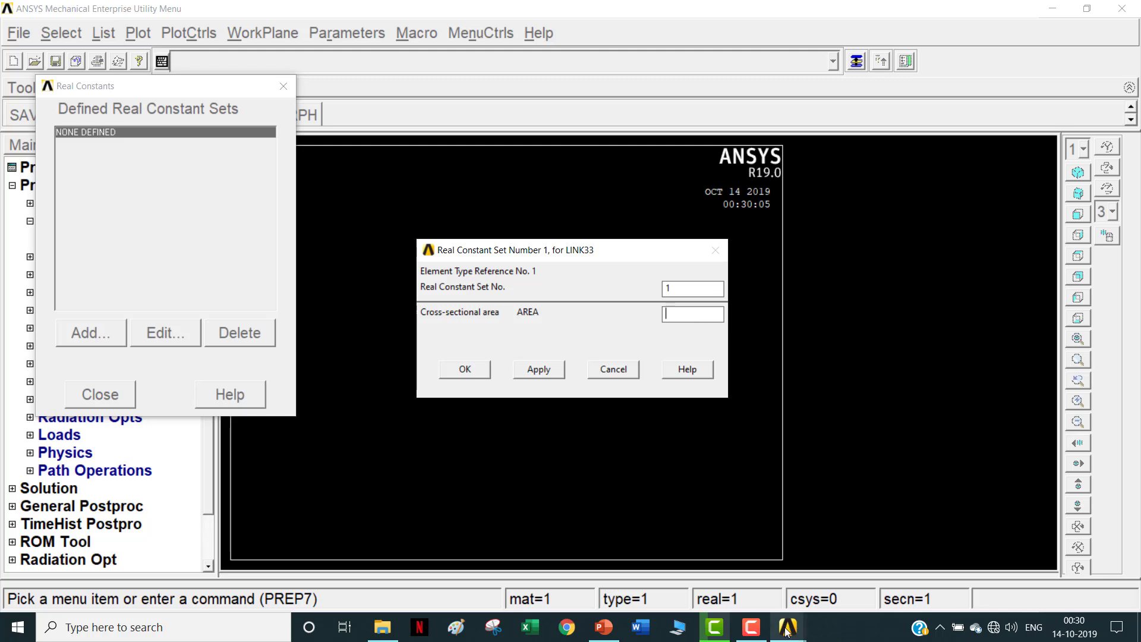
pyautogui.click(612, 635)
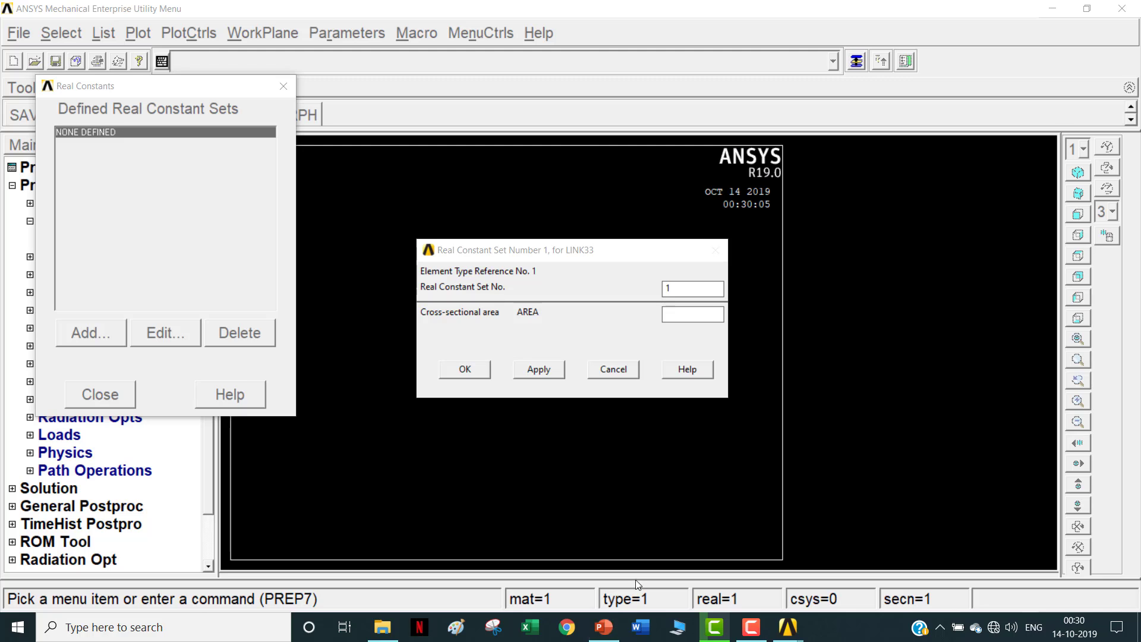
pyautogui.moveTo(606, 625)
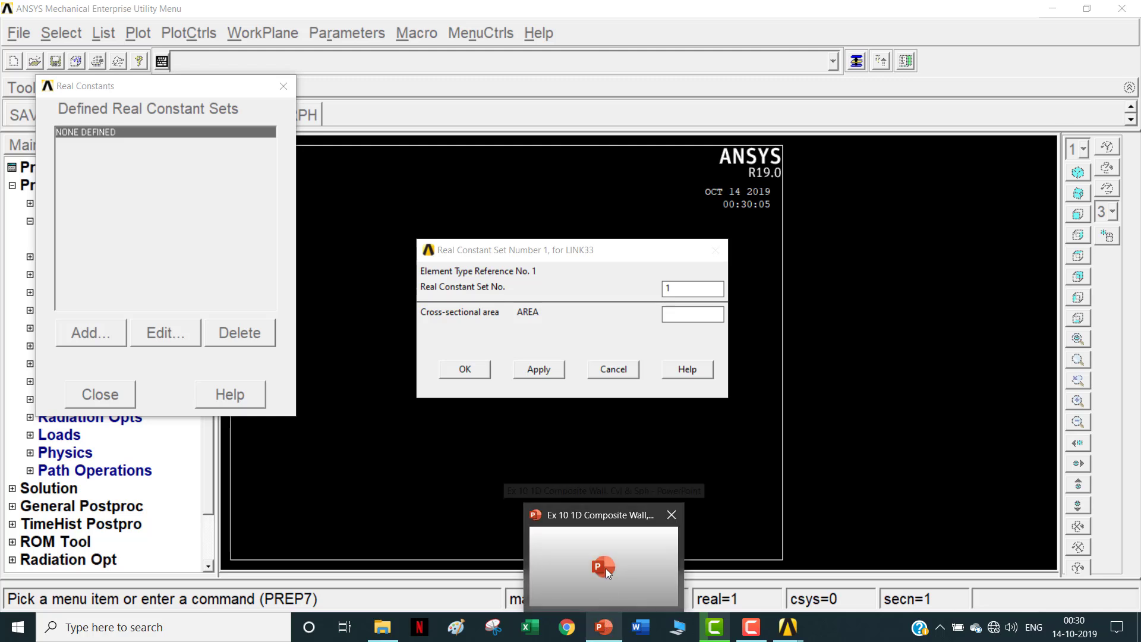
pyautogui.moveTo(605, 568)
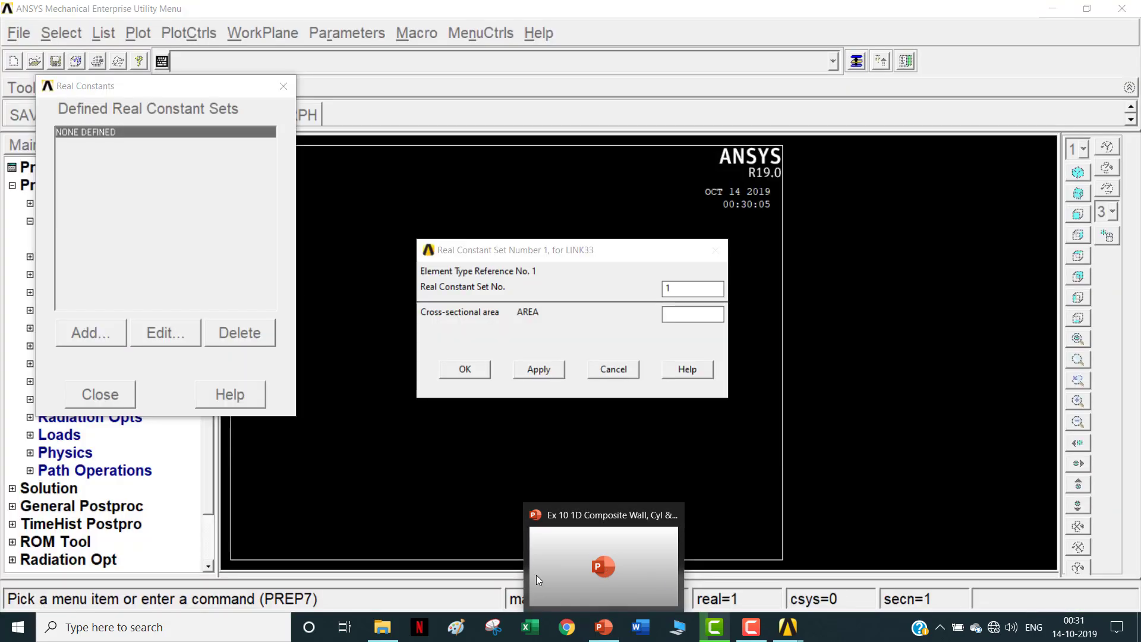
pyautogui.click(604, 627)
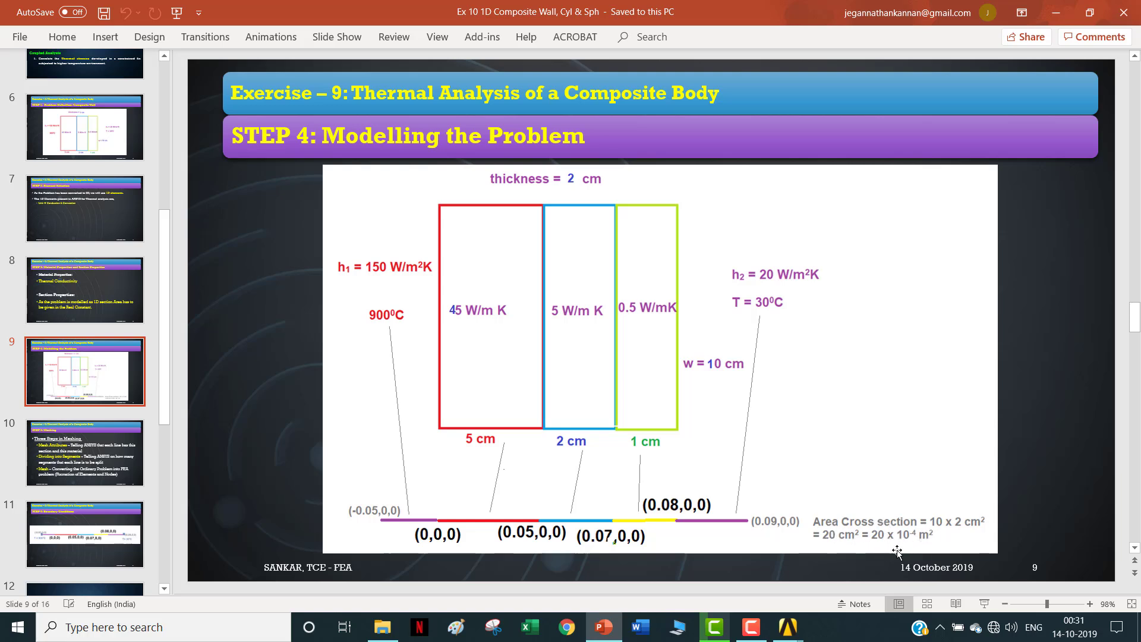
pyautogui.click(1056, 12)
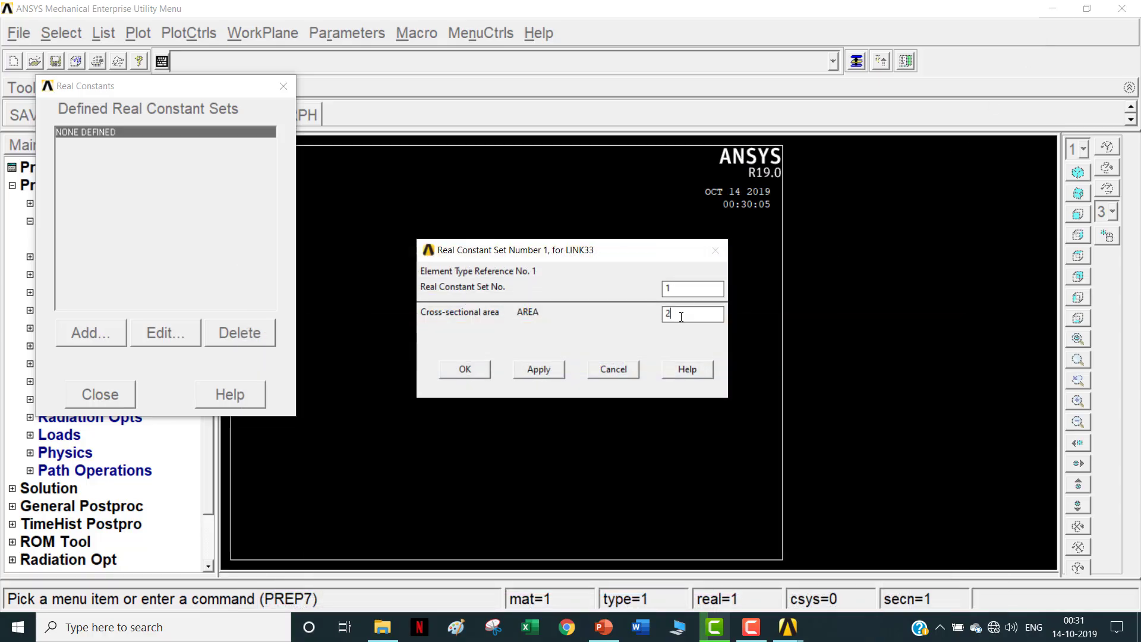
pyautogui.write('e-4')
pyautogui.click(466, 370)
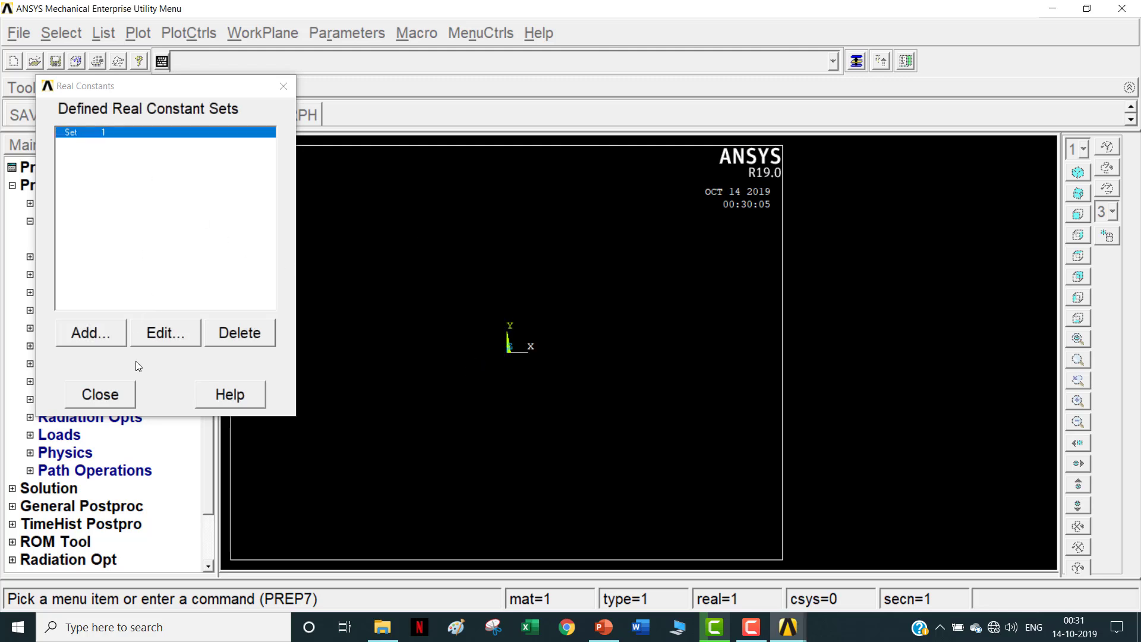
pyautogui.click(604, 627)
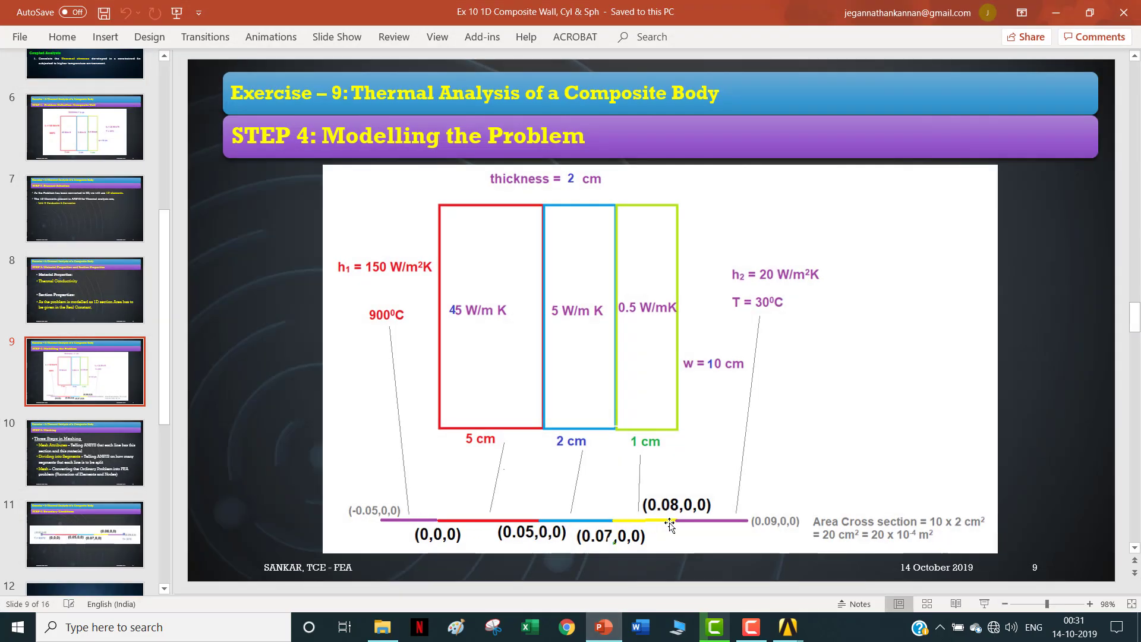
pyautogui.click(1056, 12)
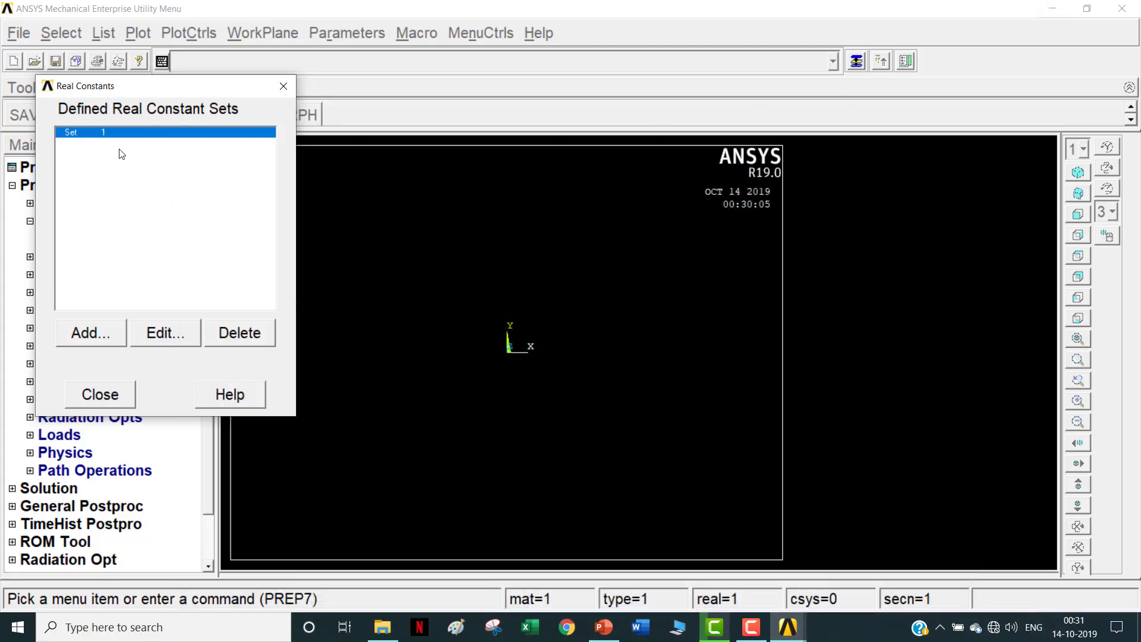
pyautogui.click(101, 392)
# Open the material model definitions and enter a convection film coefficient of 150 for material 1, as given on the slide
pyautogui.click(94, 258)
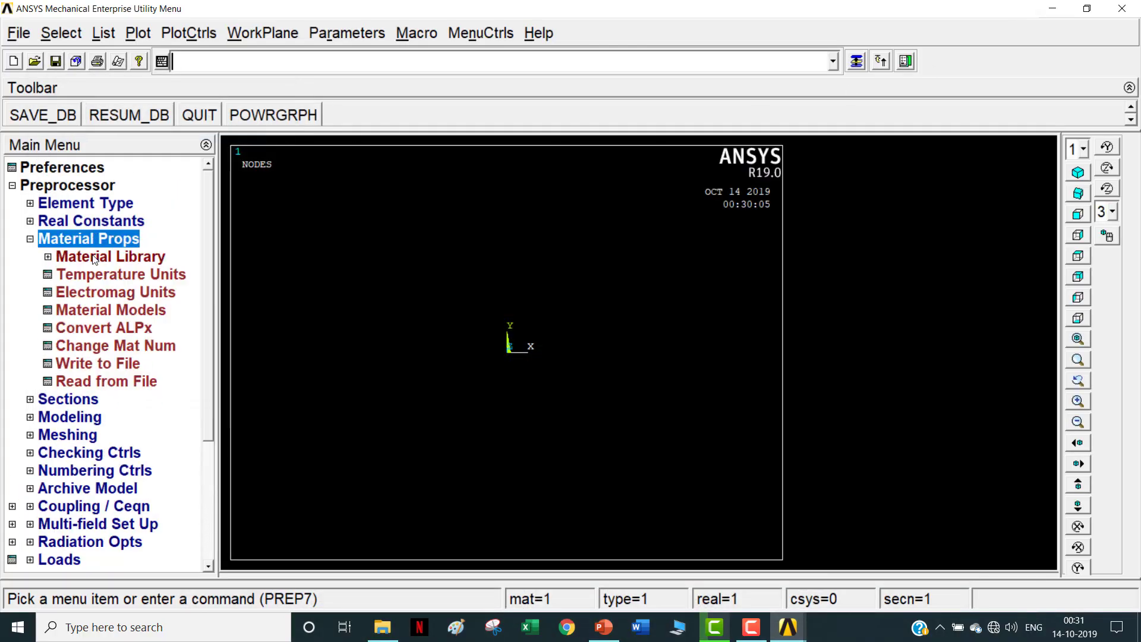
pyautogui.click(111, 310)
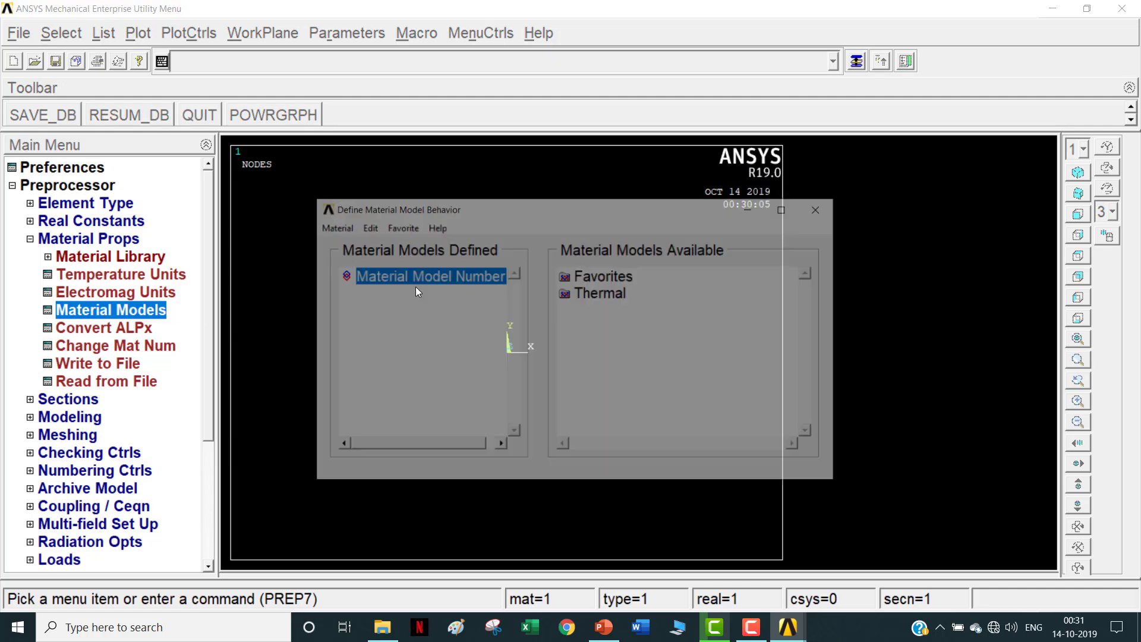
pyautogui.click(603, 637)
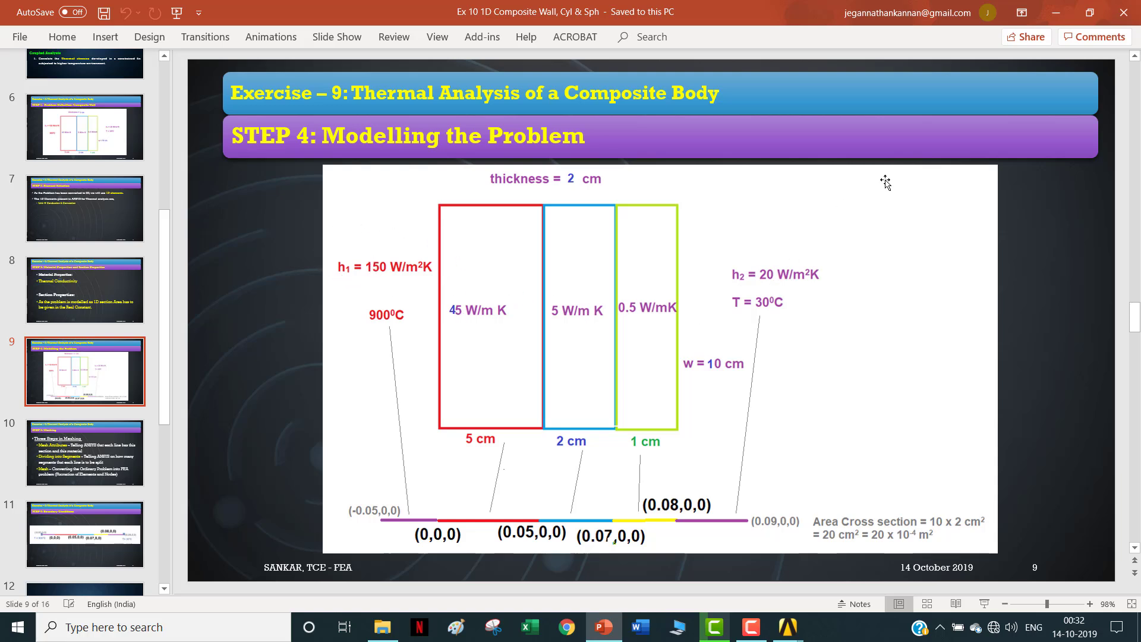
pyautogui.click(1056, 12)
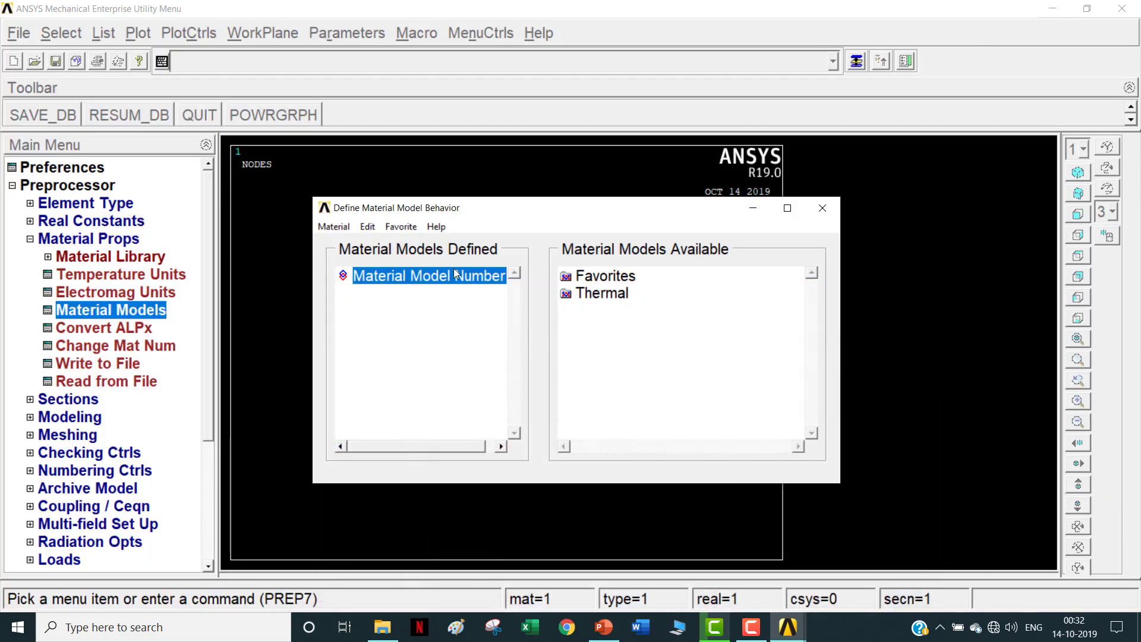
pyautogui.doubleClick(618, 294)
pyautogui.doubleClick(631, 397)
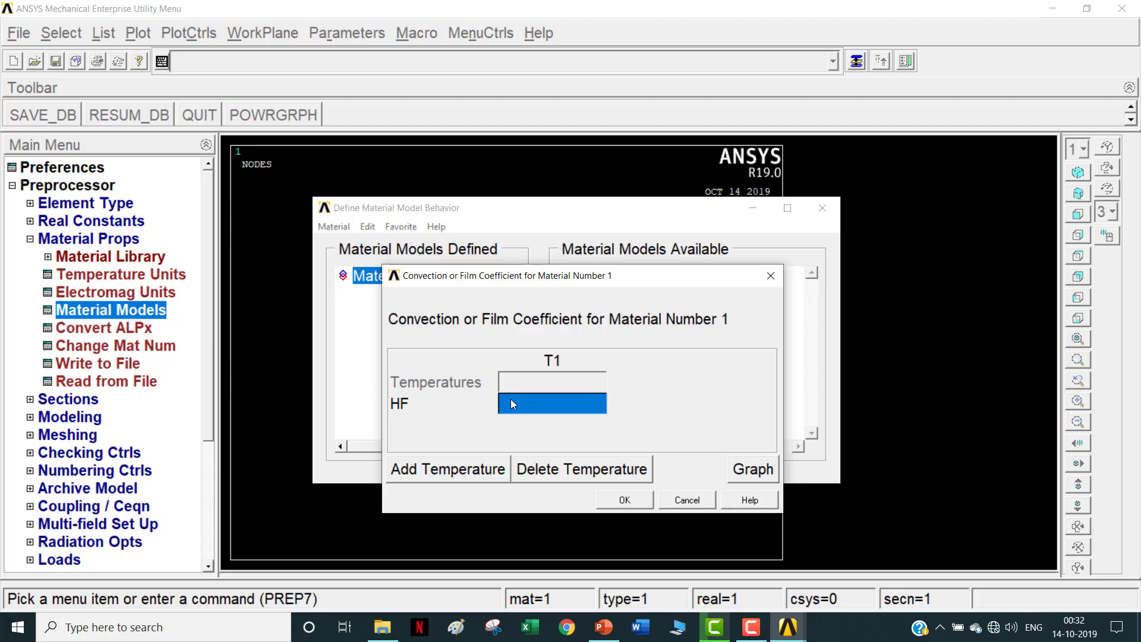
pyautogui.click(604, 625)
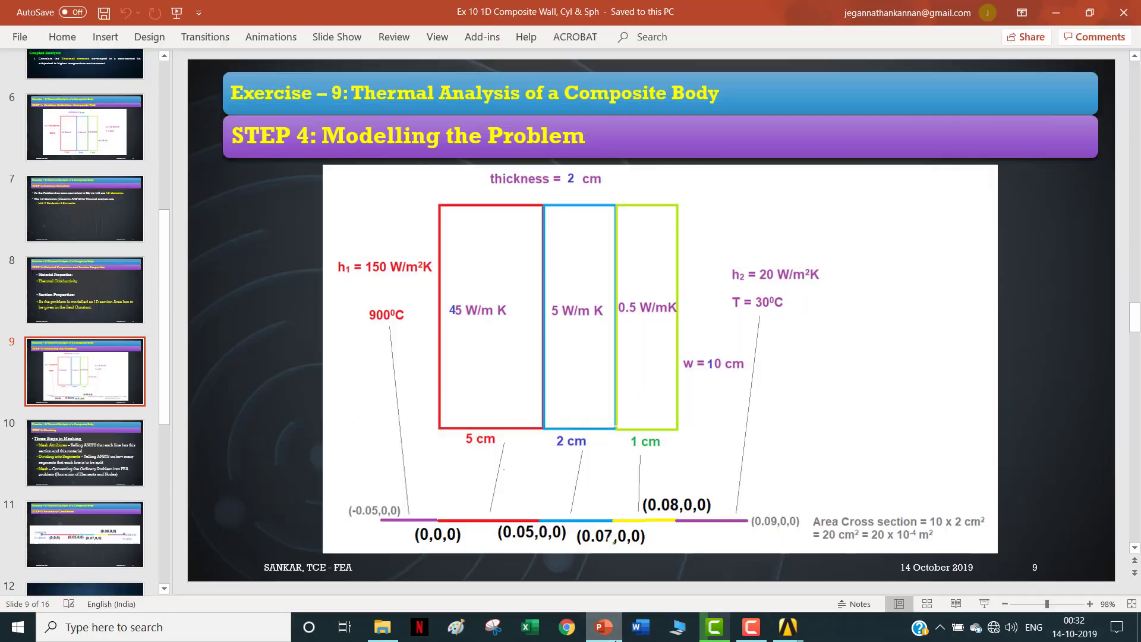
pyautogui.click(605, 624)
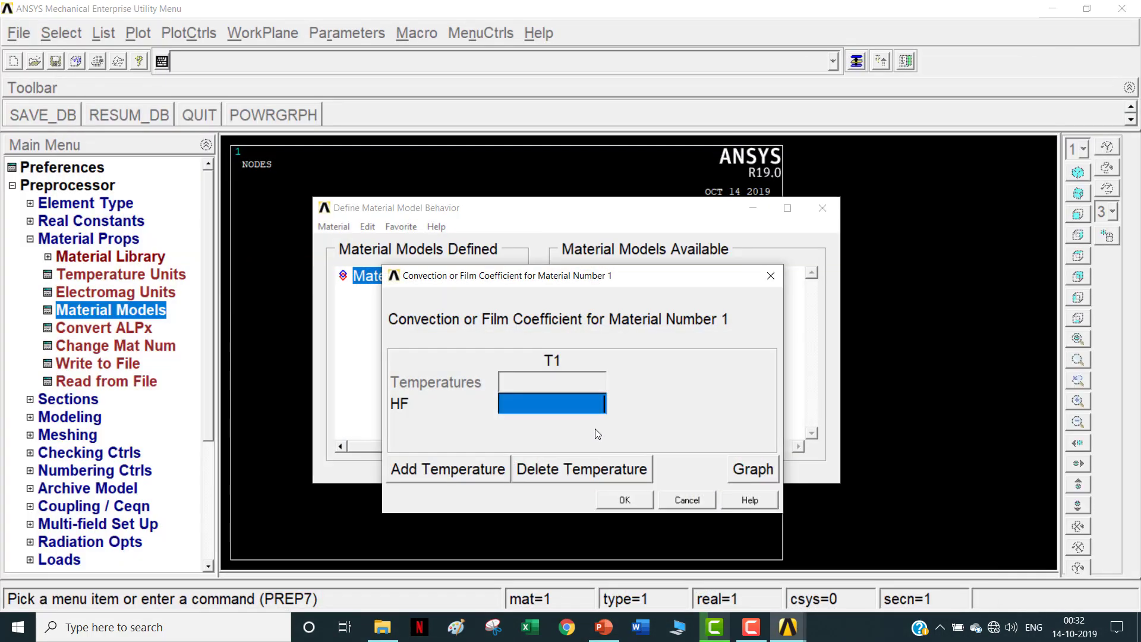
pyautogui.write('150')
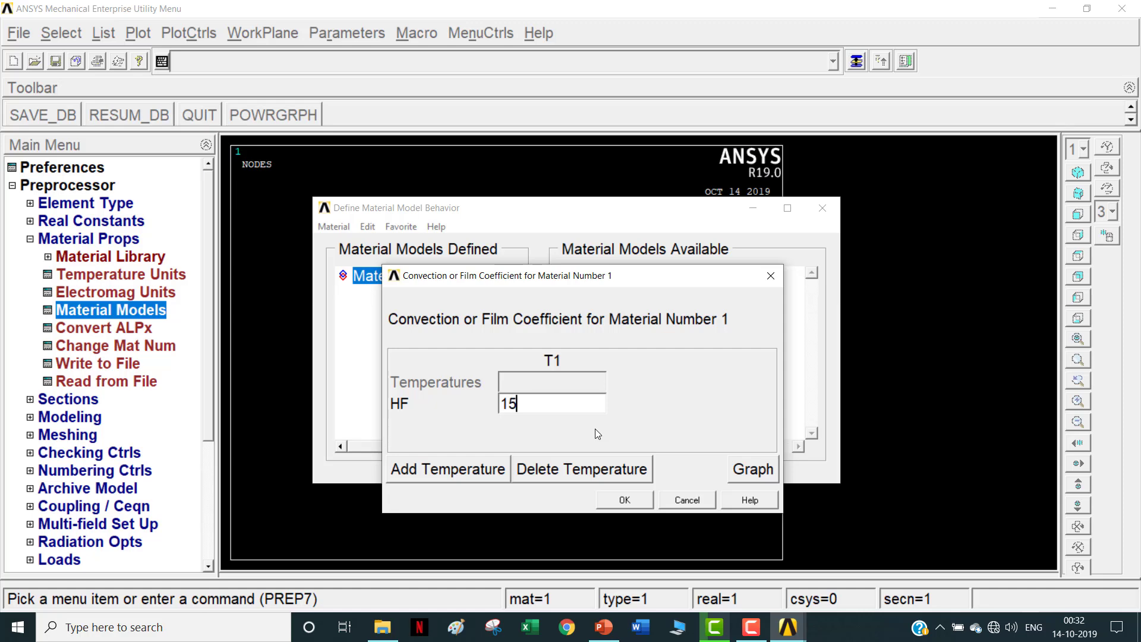
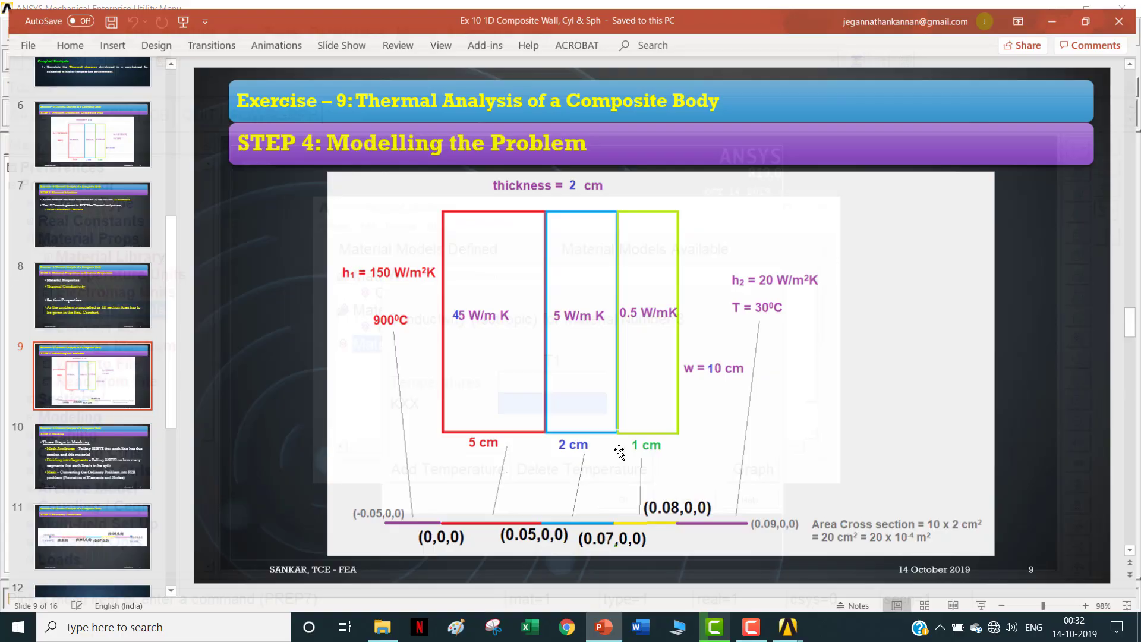
# Set the isotropic thermal conductivity KXX of material 3 to 5
pyautogui.press('super+Down')
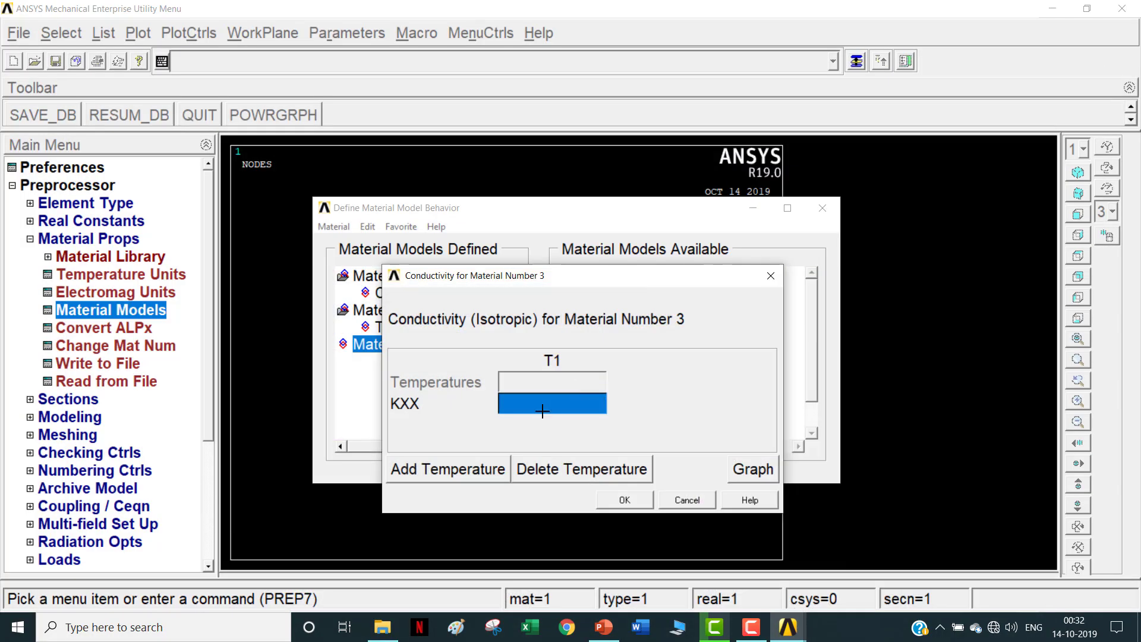
pyautogui.write('5')
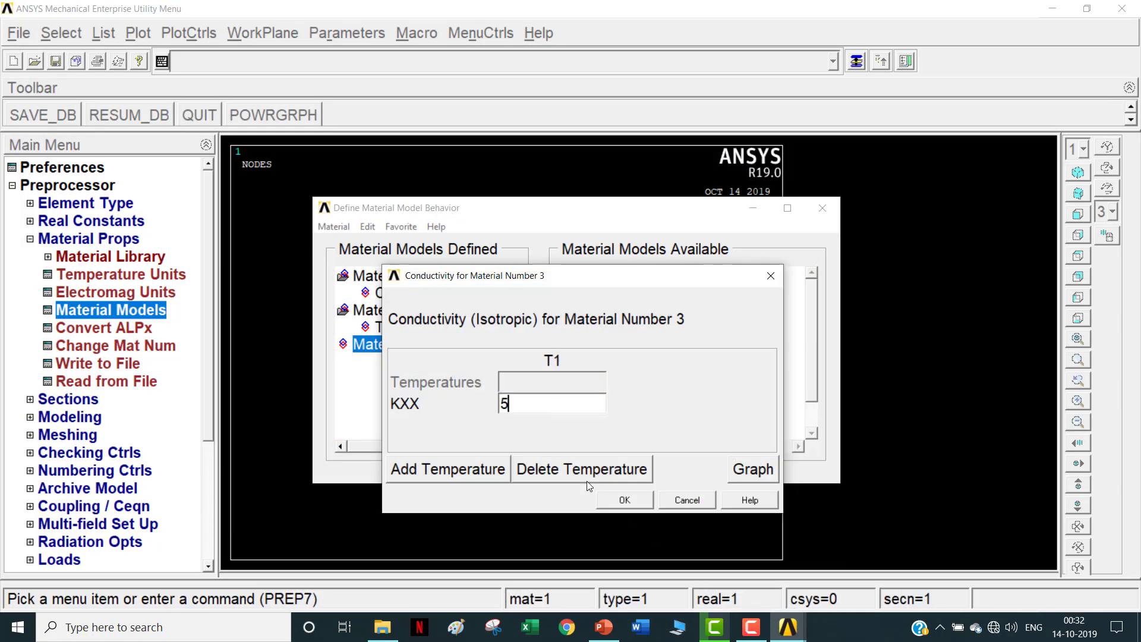
pyautogui.click(616, 509)
# Add material model 4 and give it an isotropic thermal conductivity KXX of 0.5, as listed on the slide
pyautogui.click(334, 226)
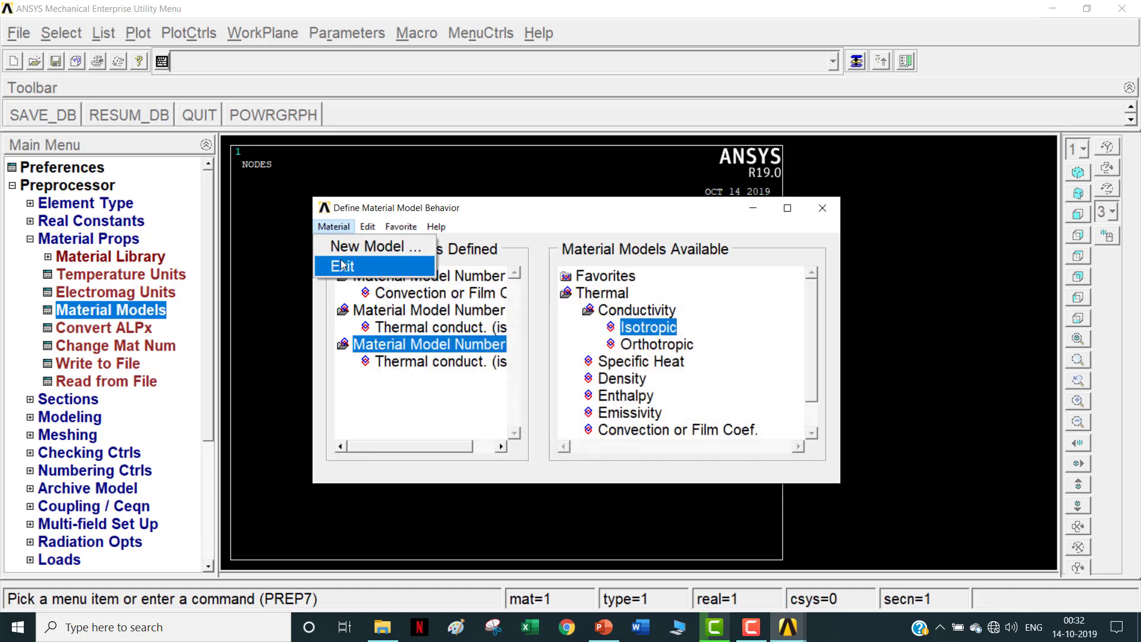
pyautogui.click(531, 412)
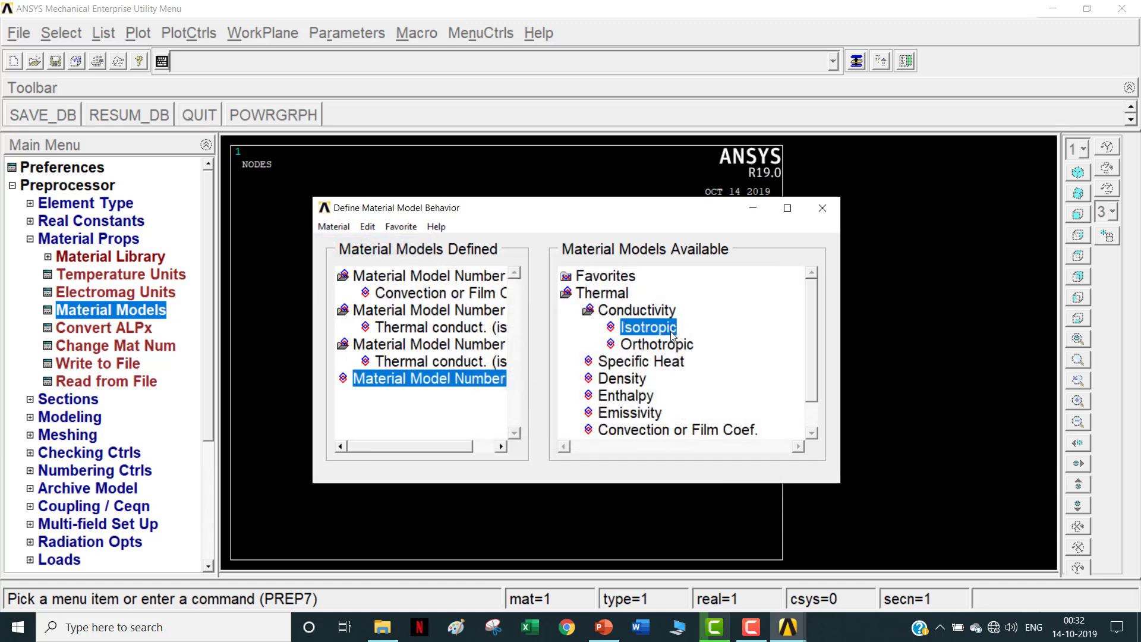
pyautogui.doubleClick(671, 337)
pyautogui.click(605, 627)
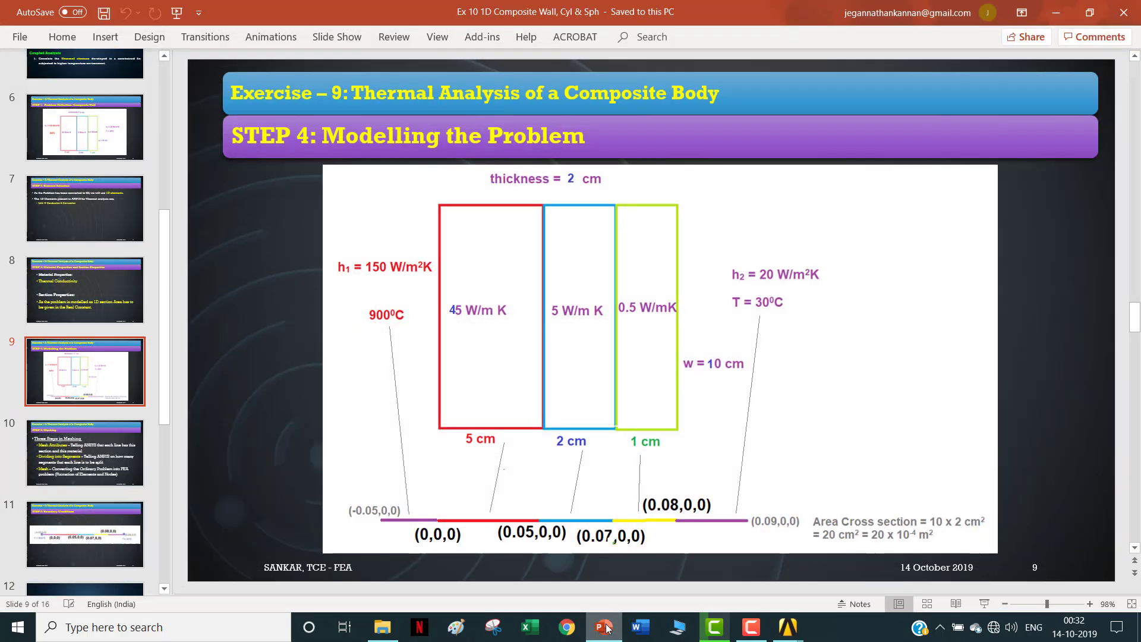
pyautogui.click(605, 627)
pyautogui.write('0')
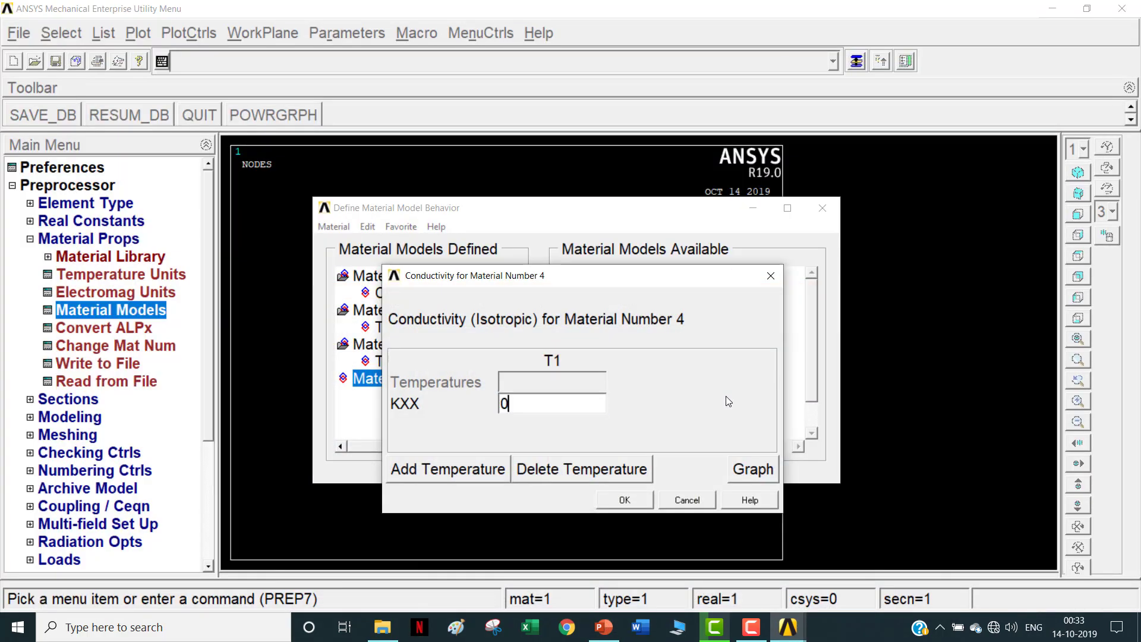
pyautogui.write('.5')
pyautogui.click(624, 499)
# Add material model 5 and give it the slide's h2 value of 20 as its convection film coefficient
pyautogui.click(334, 226)
pyautogui.click(339, 245)
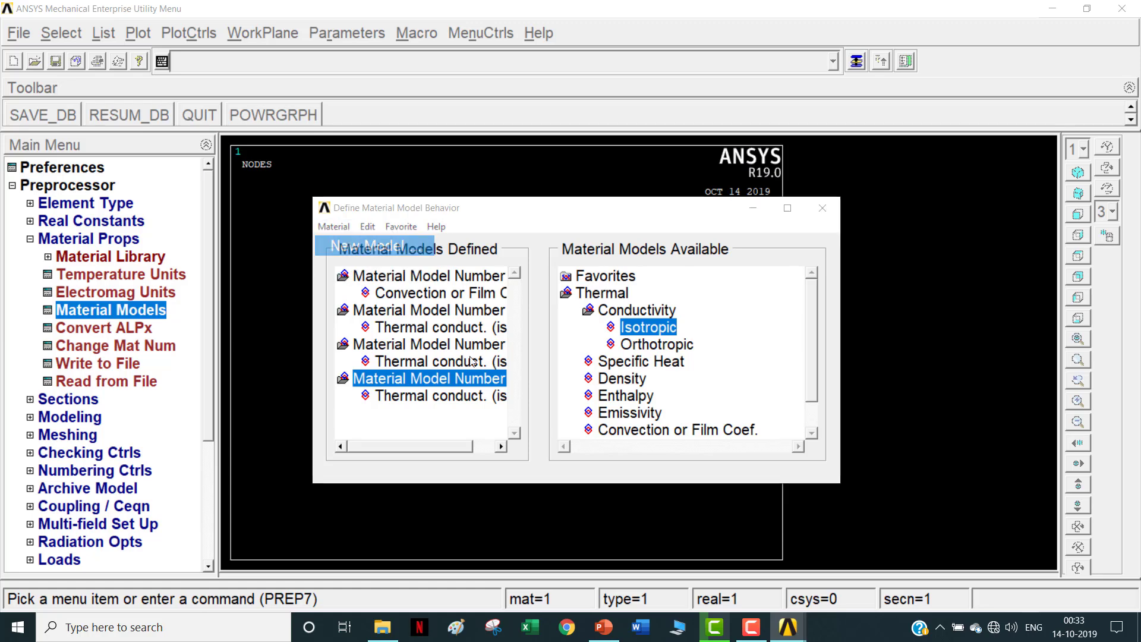
pyautogui.click(532, 413)
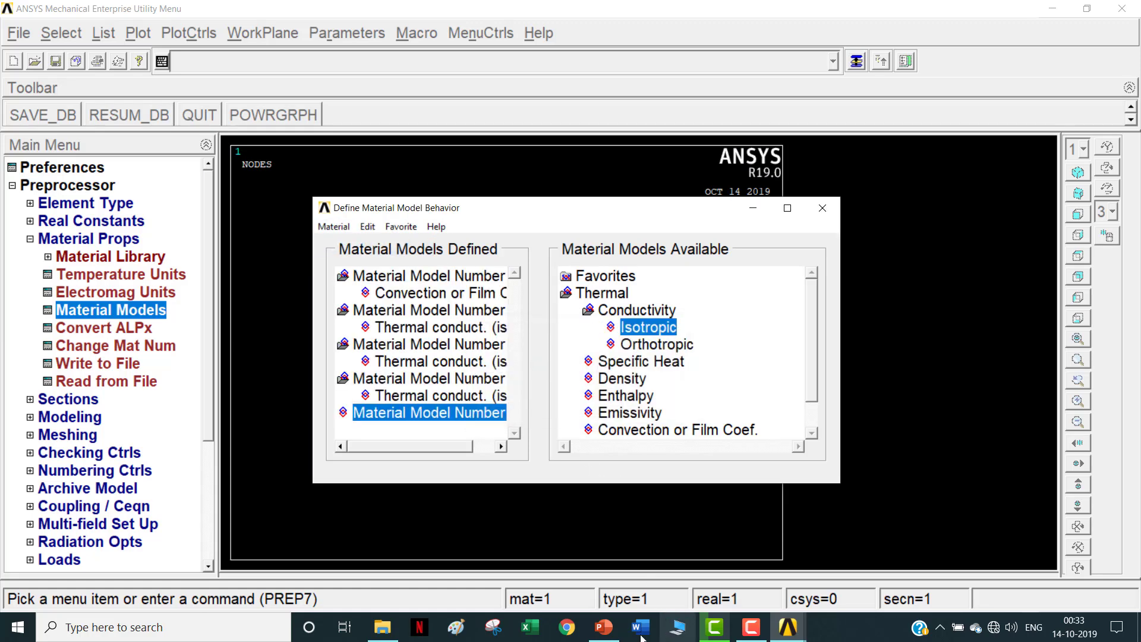
pyautogui.click(604, 627)
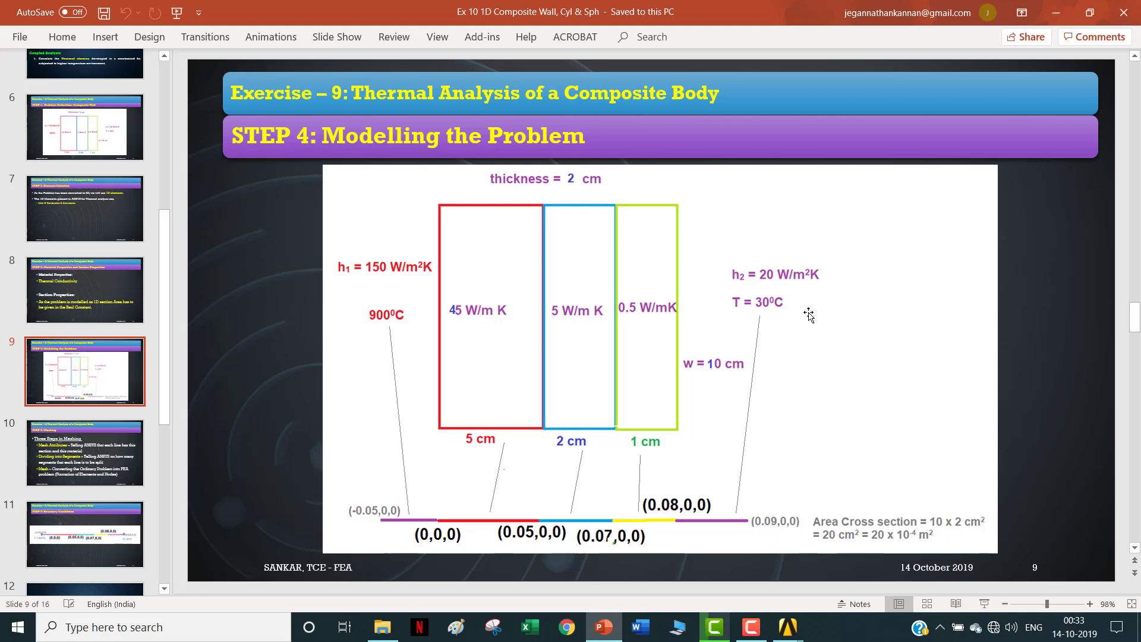
pyautogui.click(604, 624)
pyautogui.doubleClick(627, 429)
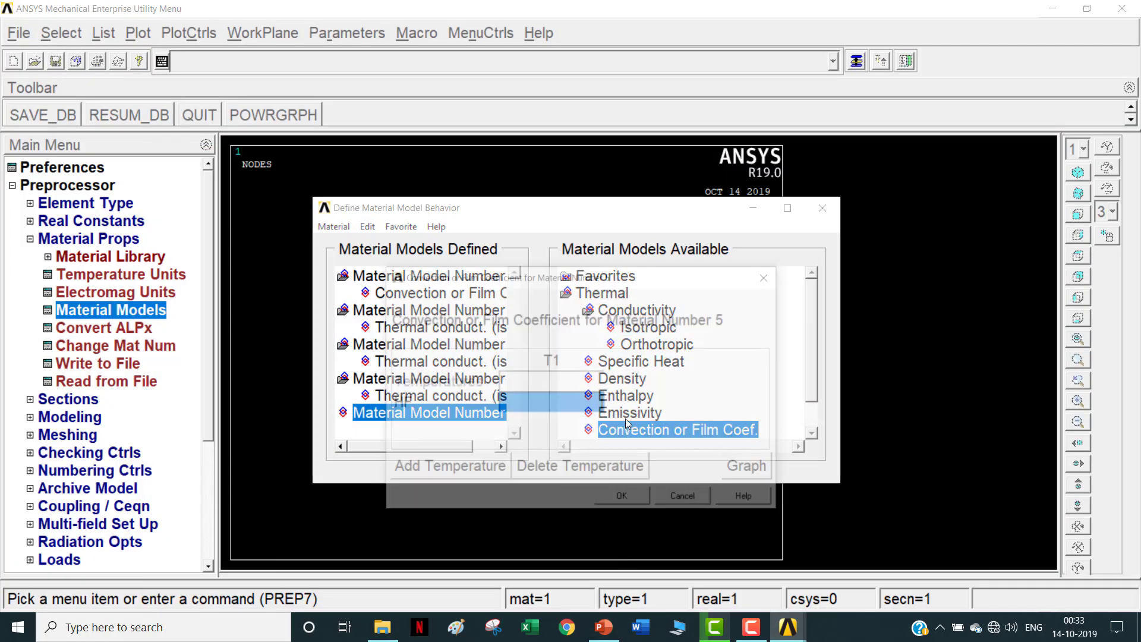
pyautogui.write('20')
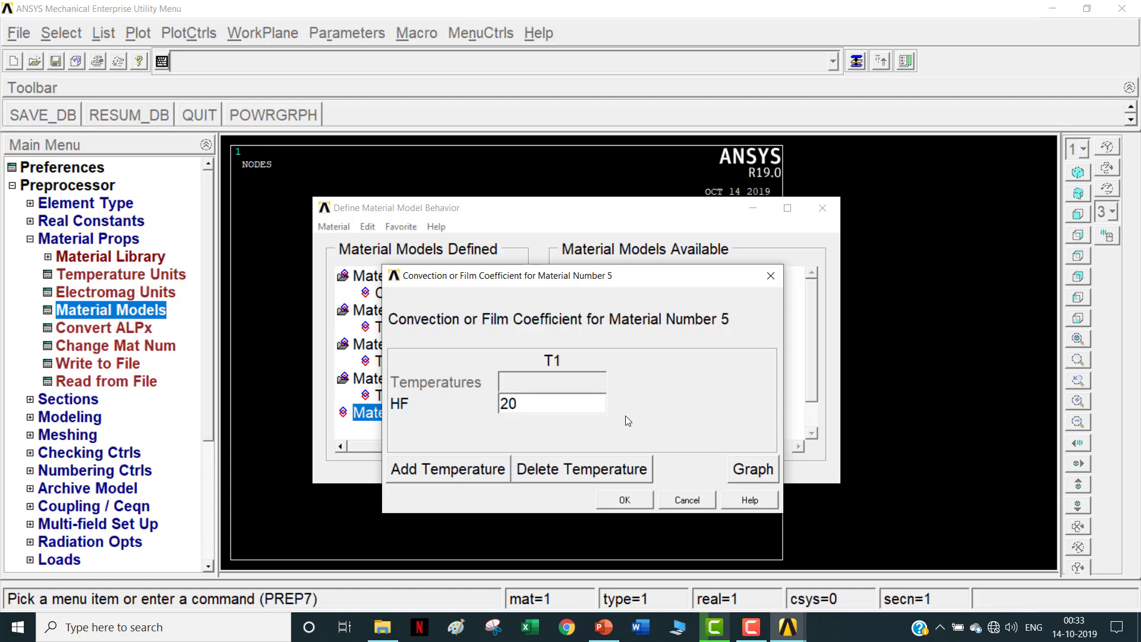
pyautogui.click(621, 499)
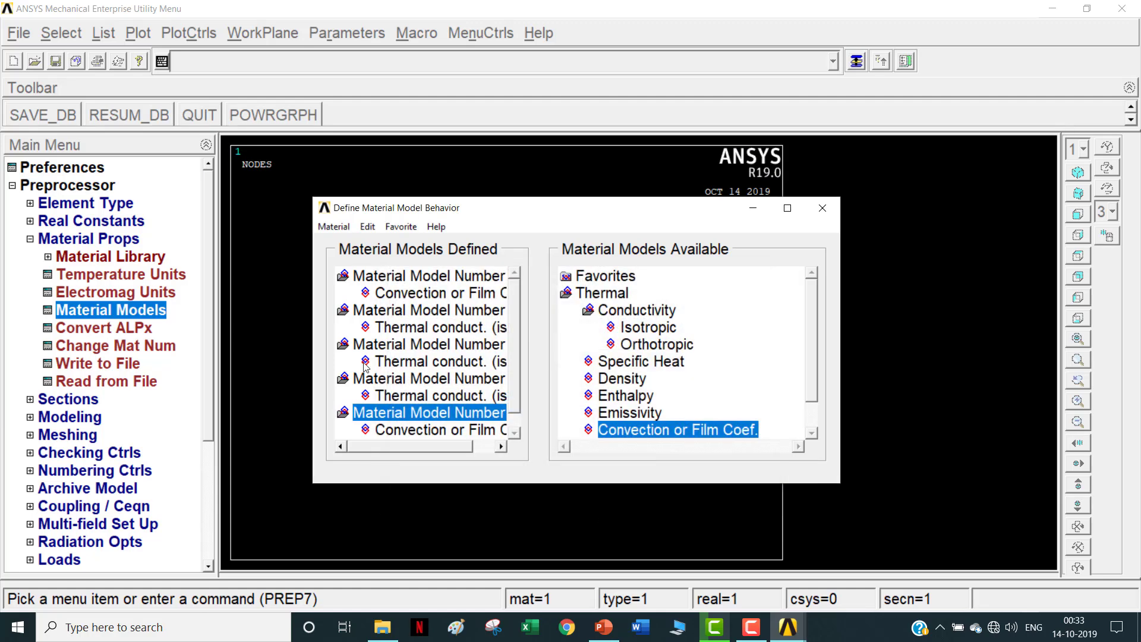
# Collapse the entries of material models 2 through 5 in the list of defined models
pyautogui.doubleClick(413, 314)
pyautogui.doubleClick(410, 329)
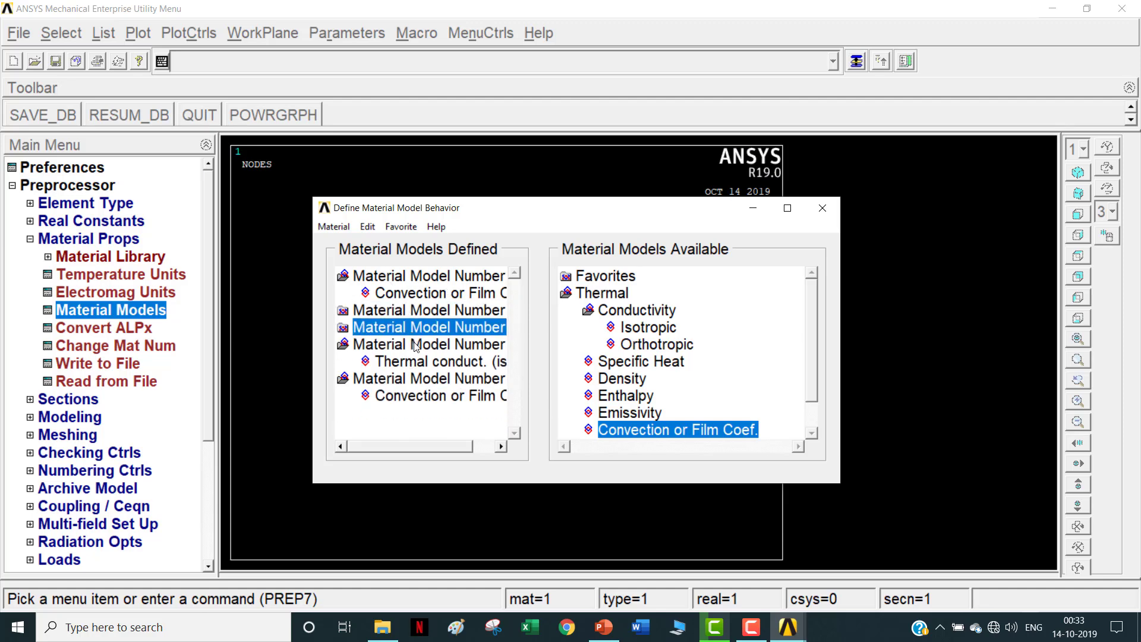
pyautogui.doubleClick(416, 345)
pyautogui.doubleClick(419, 362)
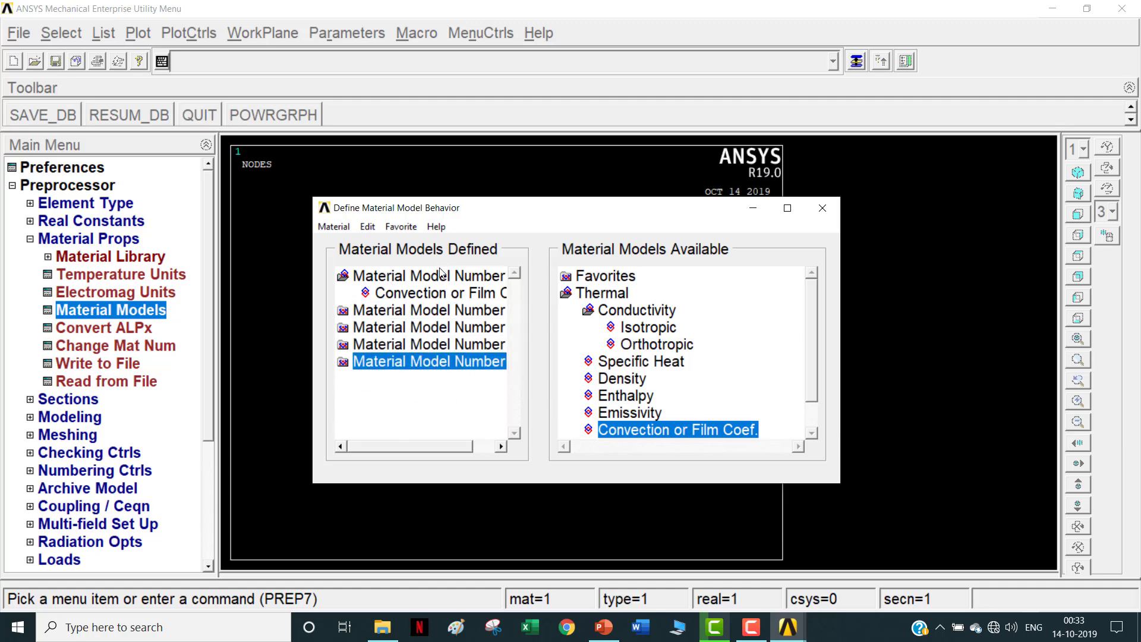
# Widen the material model window, check the property stored under material models 2 to 5, and close the window
pyautogui.doubleClick(440, 275)
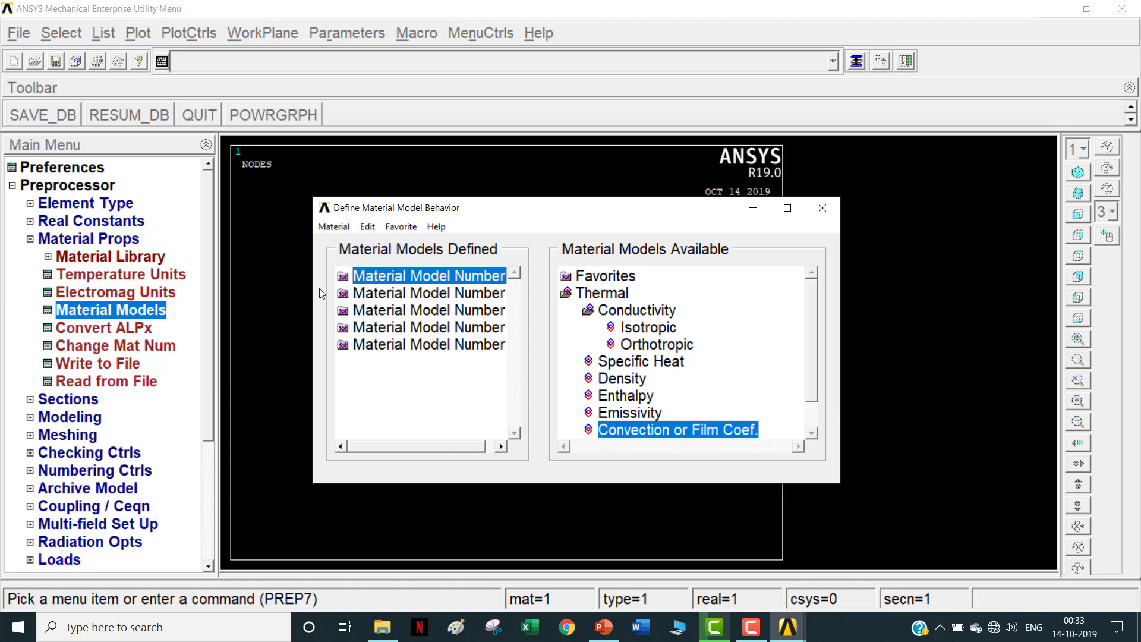
pyautogui.moveTo(309, 291); pyautogui.dragTo(215, 282)
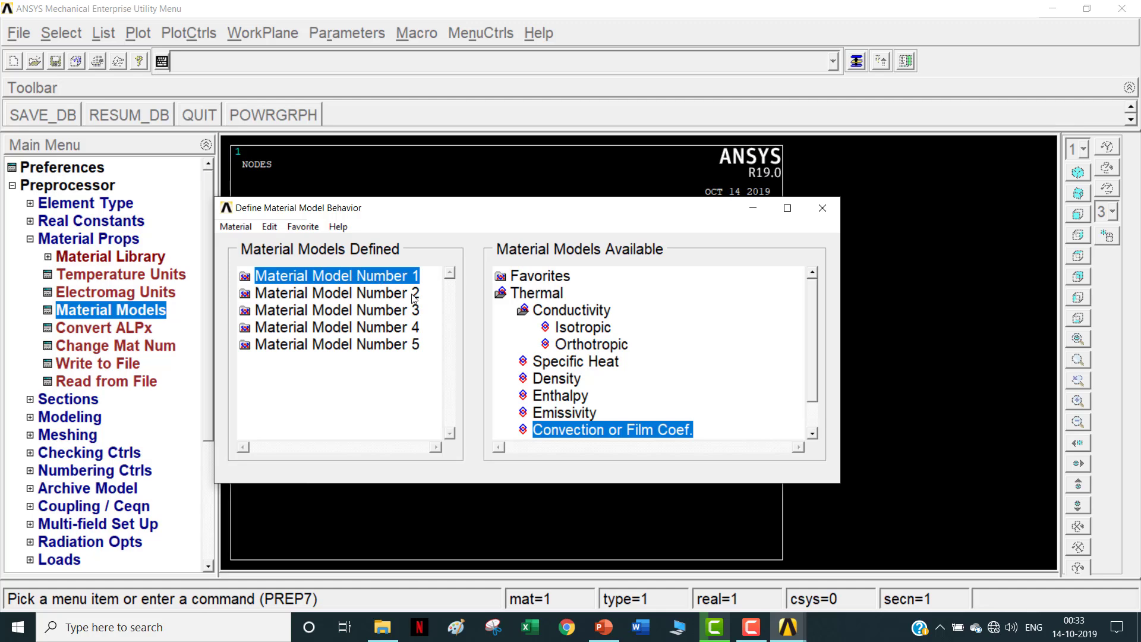
pyautogui.doubleClick(414, 296)
pyautogui.doubleClick(414, 296)
pyautogui.doubleClick(417, 309)
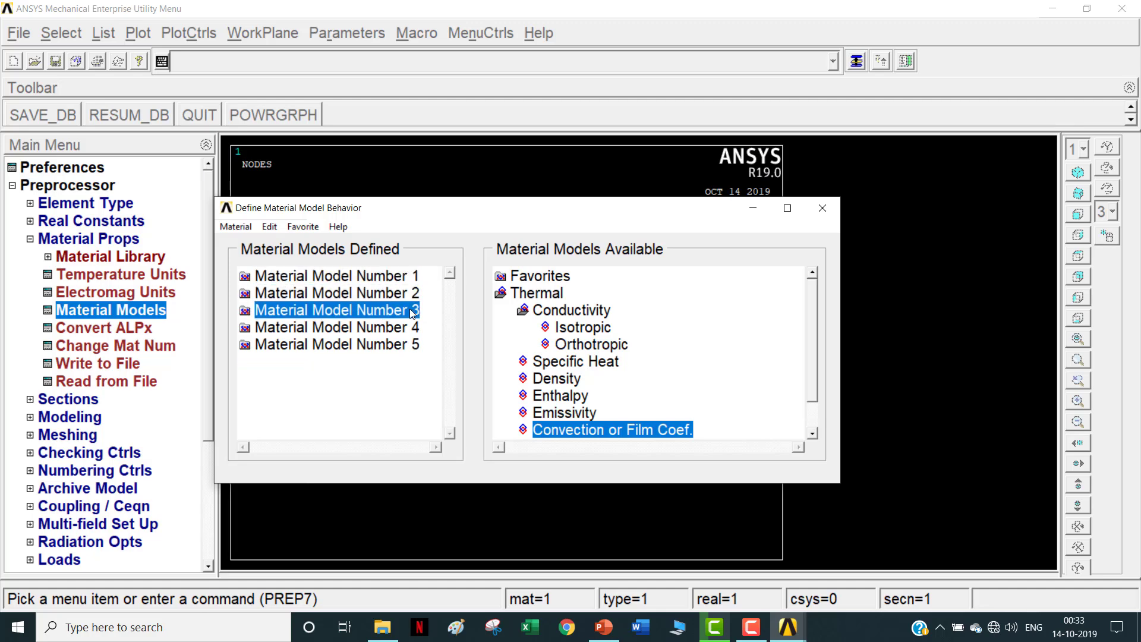
pyautogui.doubleClick(418, 310)
pyautogui.doubleClick(416, 329)
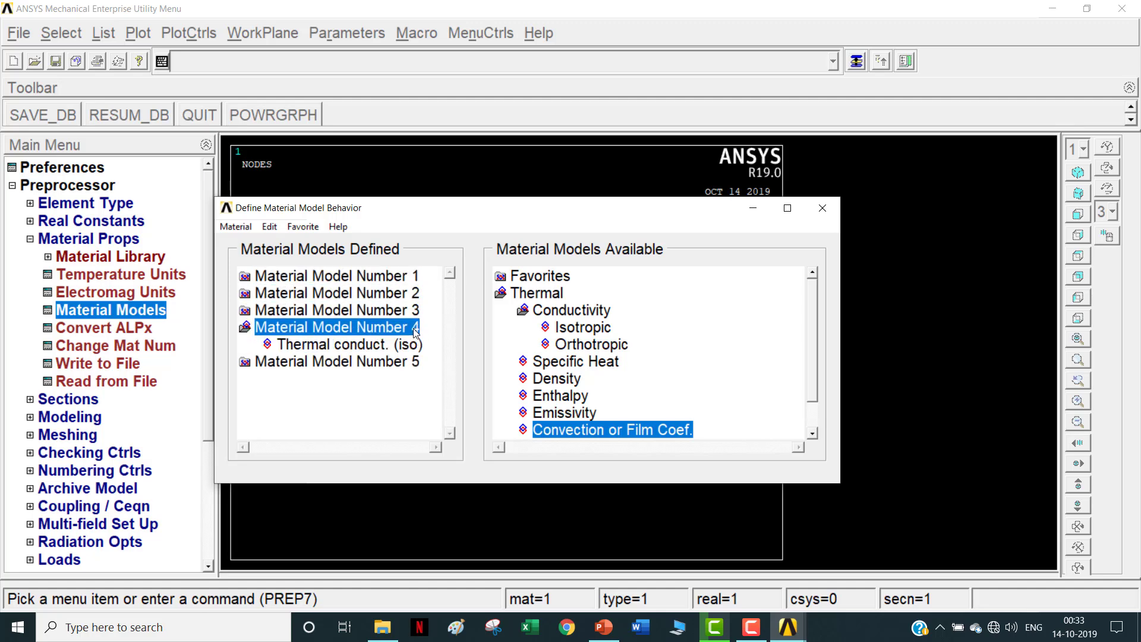
pyautogui.doubleClick(416, 330)
pyautogui.doubleClick(416, 346)
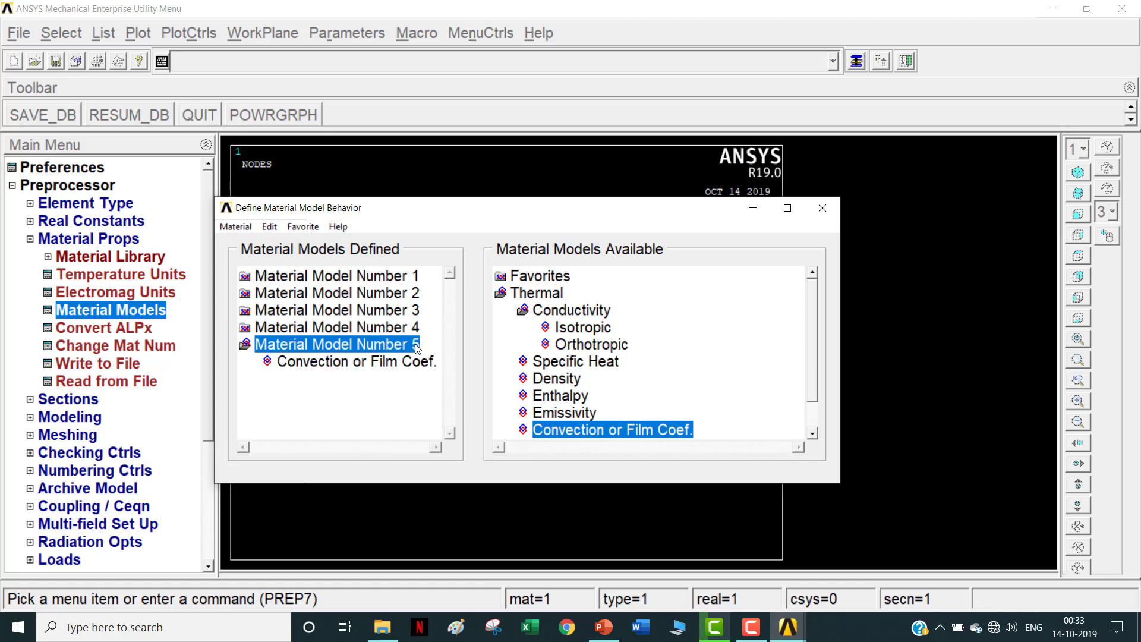
pyautogui.doubleClick(416, 345)
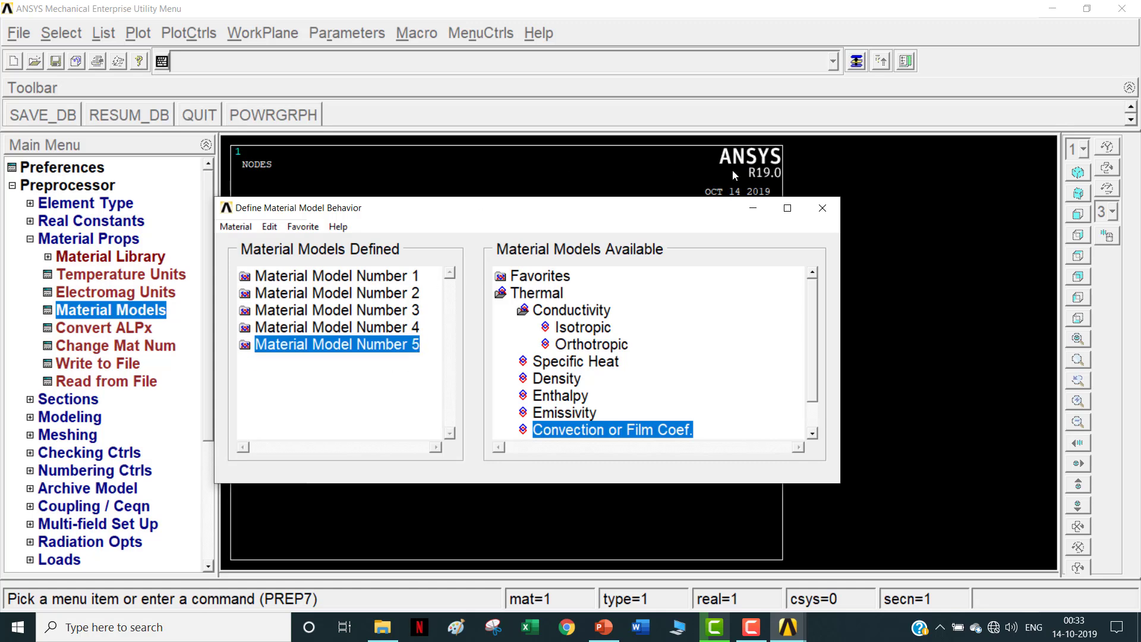
pyautogui.click(831, 203)
pyautogui.click(91, 241)
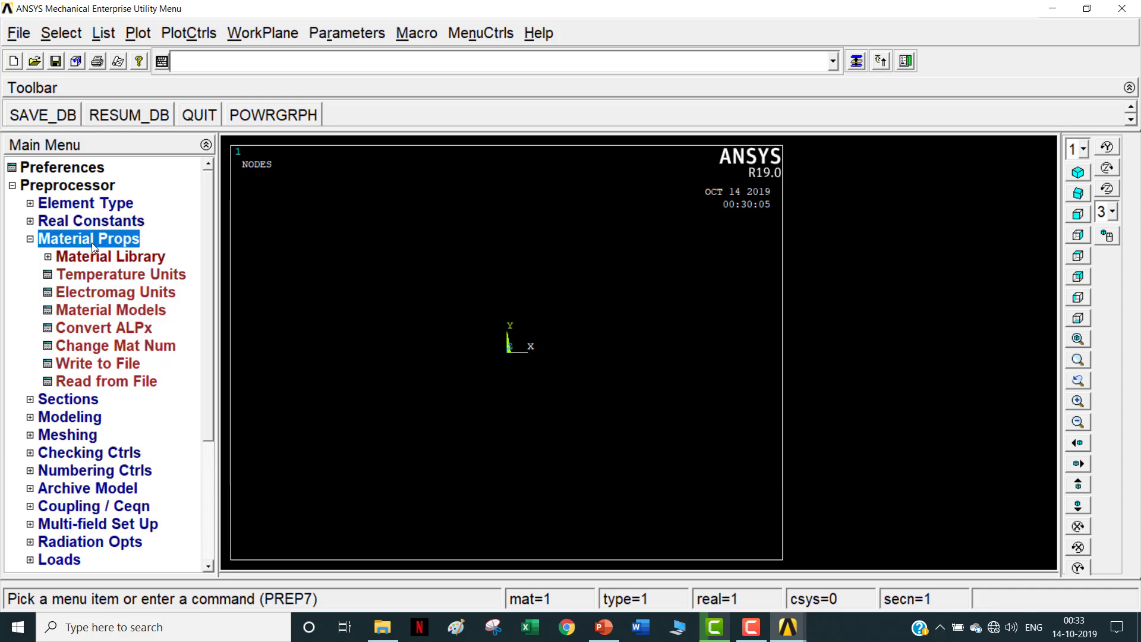
pyautogui.click(92, 242)
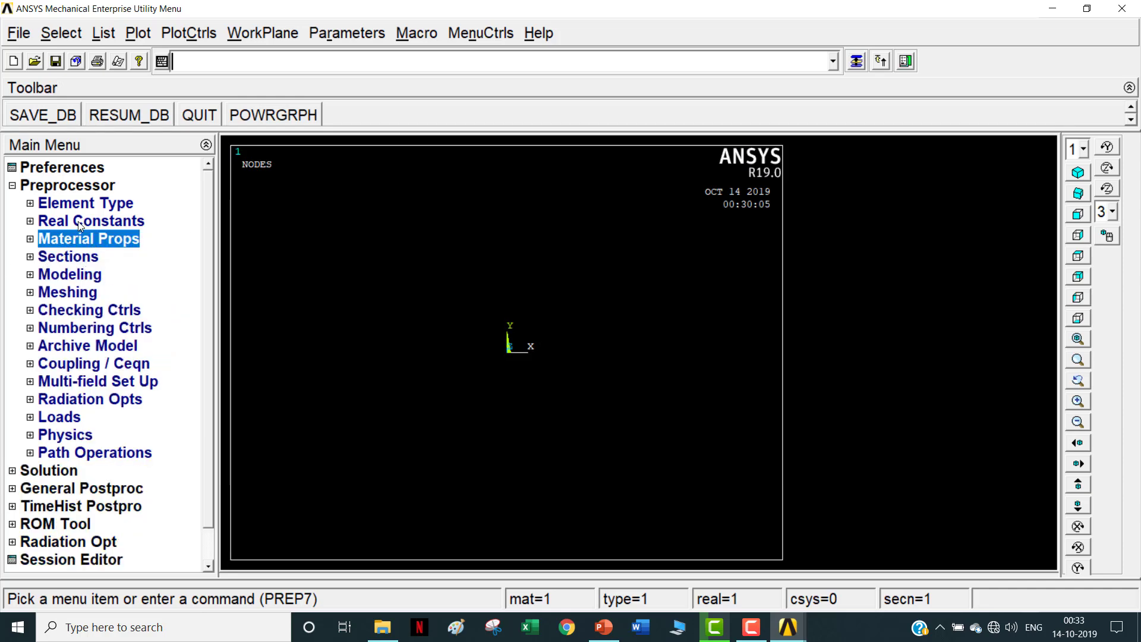
# Create keypoint 1 in the active coordinate system at X = -0.05, following the coordinates on the modelling slide
pyautogui.click(81, 276)
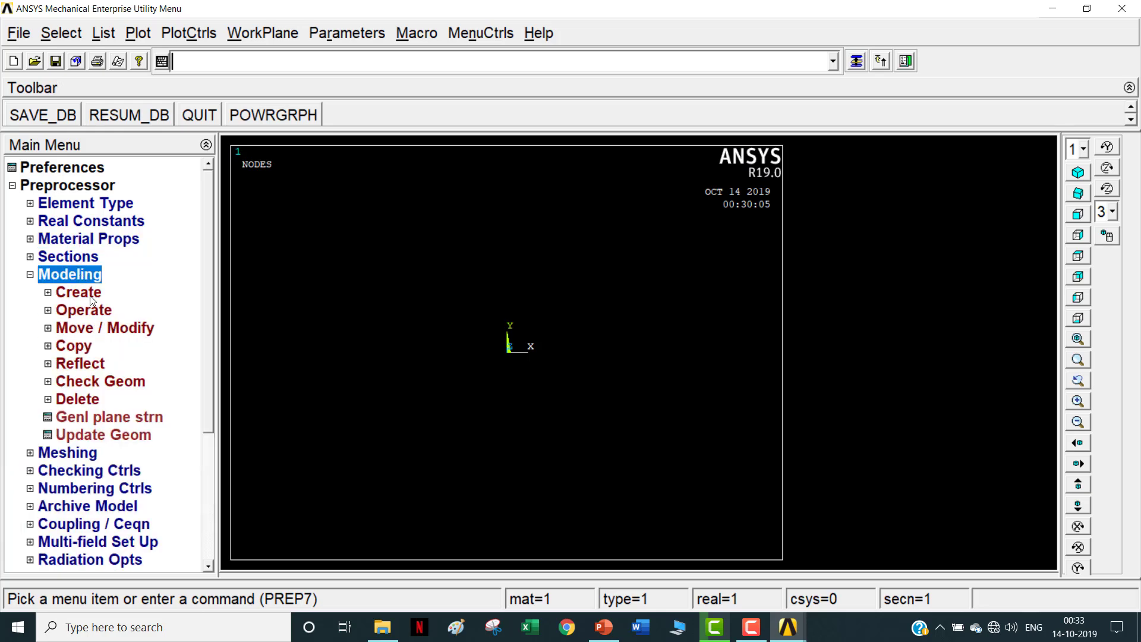
pyautogui.click(91, 296)
pyautogui.click(98, 311)
pyautogui.click(111, 345)
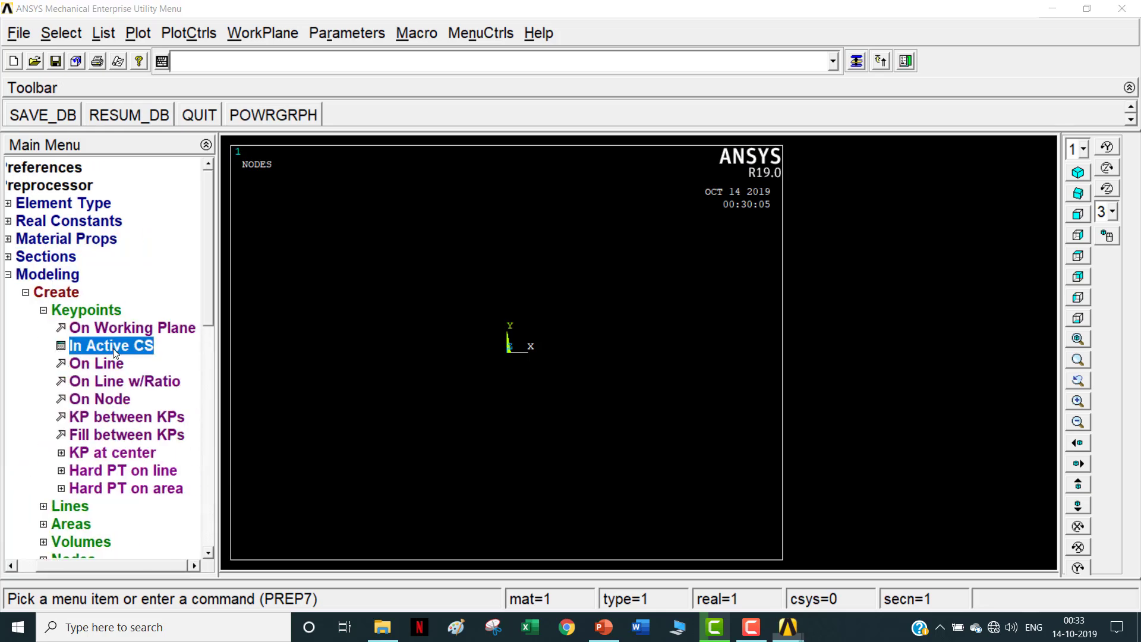
pyautogui.click(603, 626)
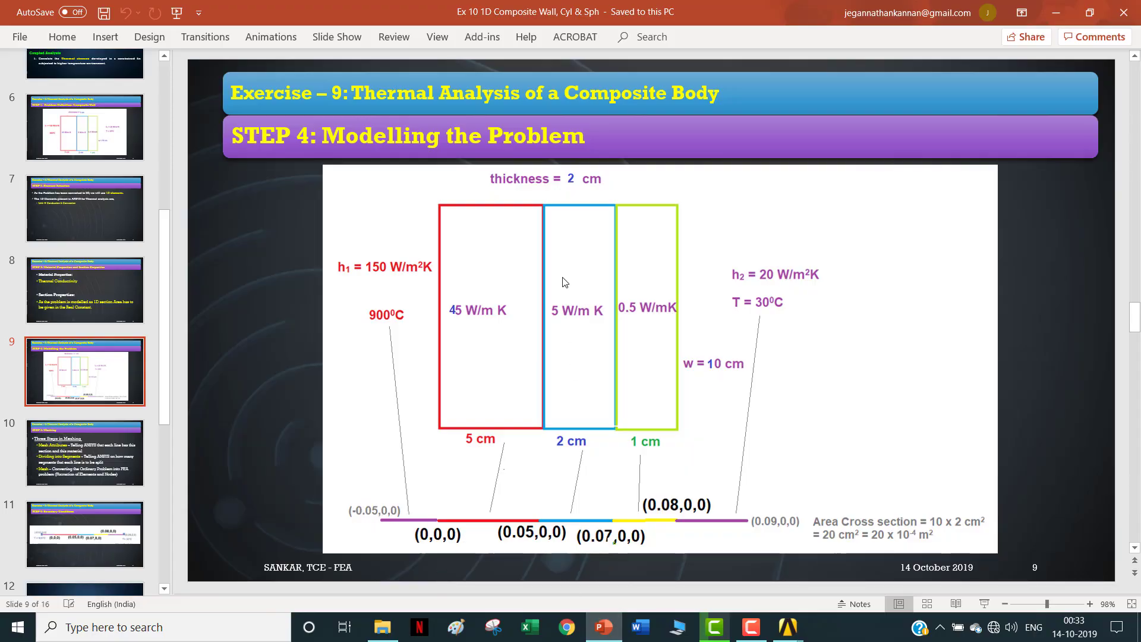
pyautogui.hotkey('alt', 'Tab')
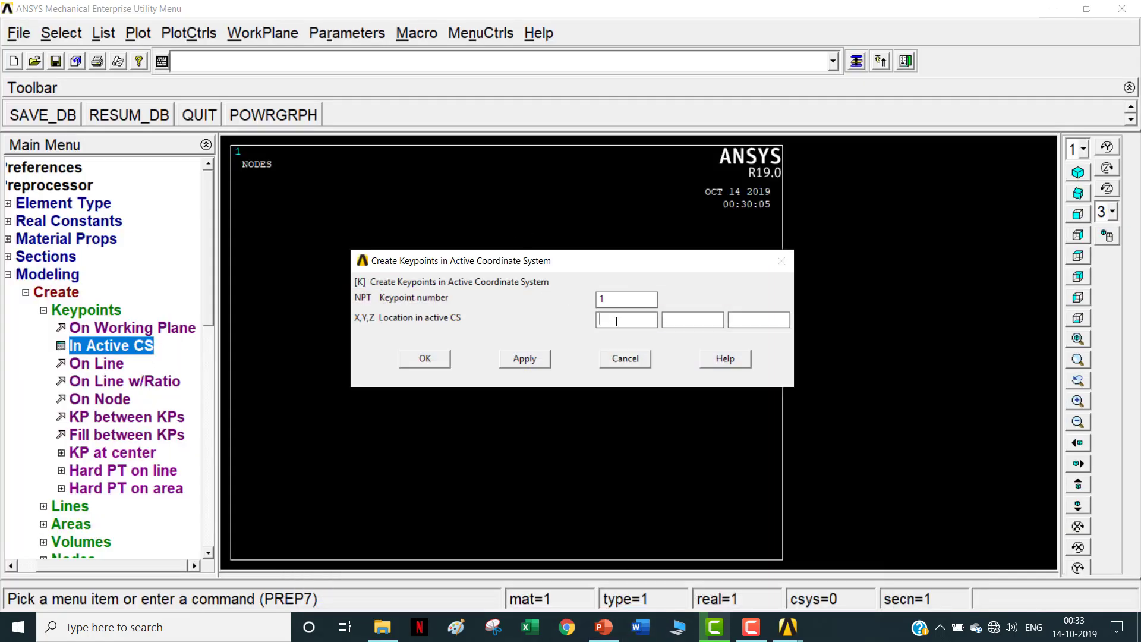
pyautogui.write('-0.05')
pyautogui.click(525, 359)
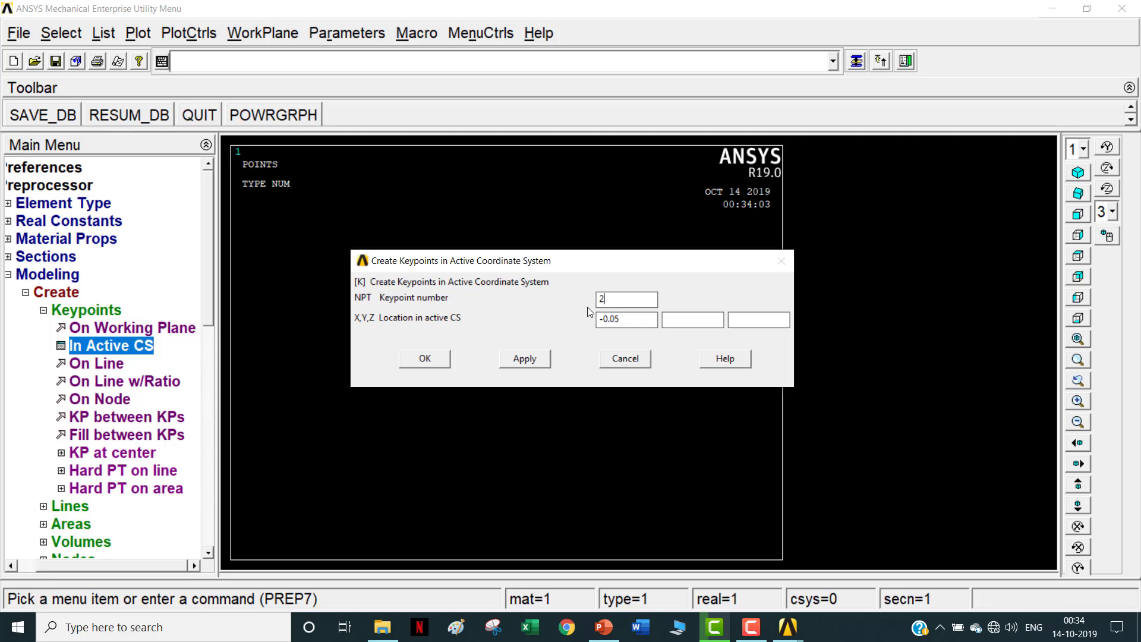
# Create keypoint 2 at X = 0 and keypoint 3 at X = 0.05 in the active coordinate system
pyautogui.write('2')
pyautogui.press('Tab')
pyautogui.write('0')
pyautogui.click(523, 358)
pyautogui.write('3')
pyautogui.press('Tab')
pyautogui.write('0.05')
# Look up the next coordinate on the slide and create keypoint 4 at X = 0.07
pyautogui.click(601, 627)
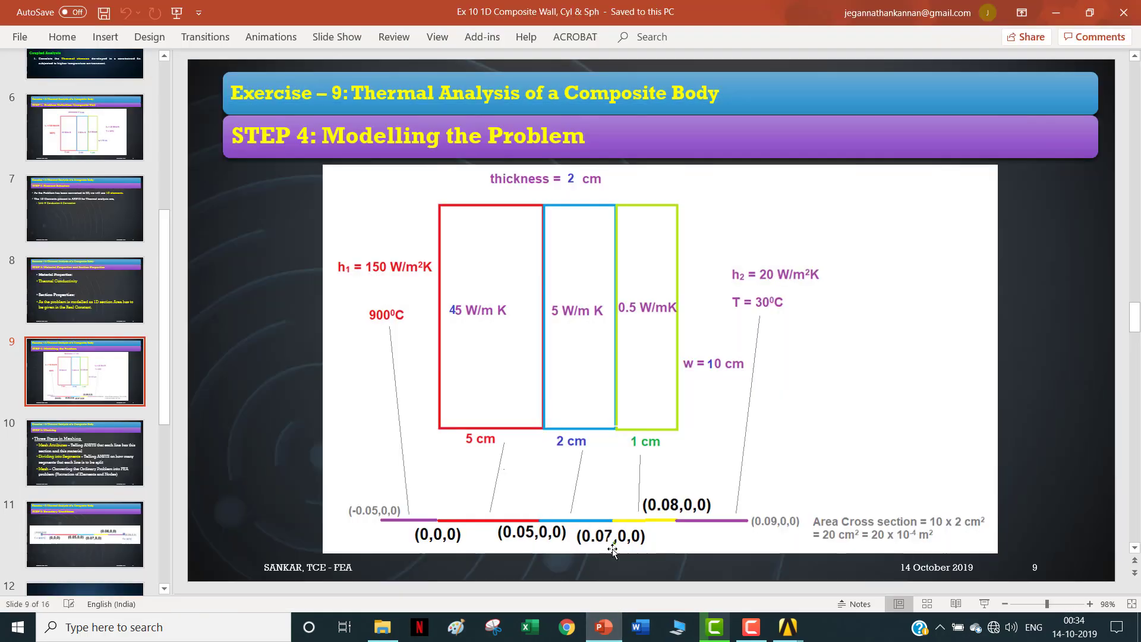
pyautogui.click(604, 627)
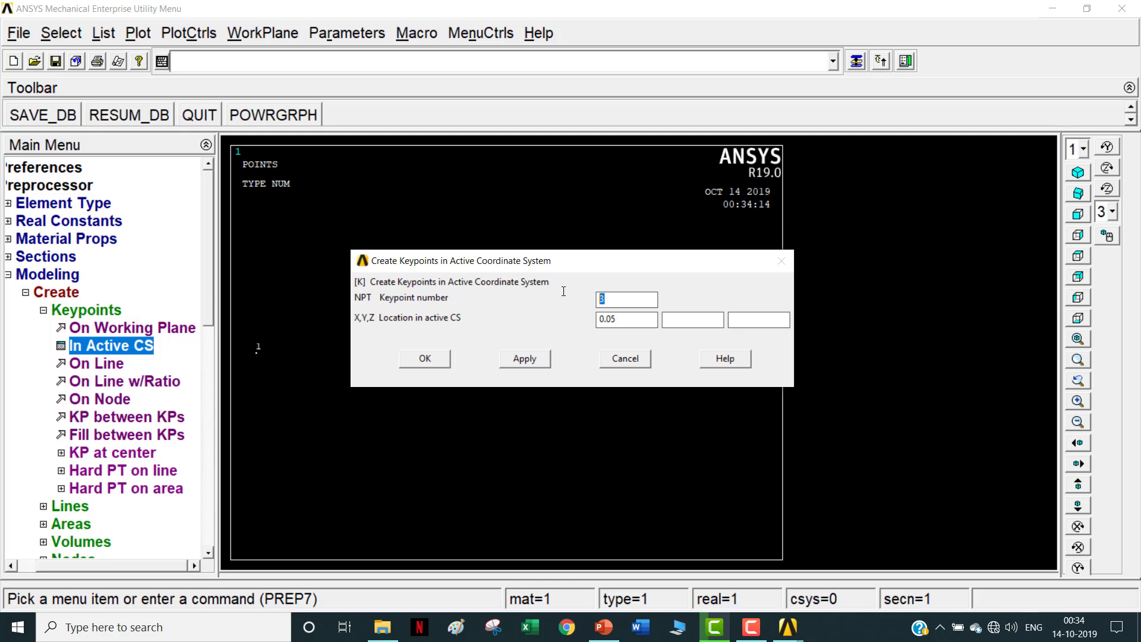
pyautogui.write('4')
pyautogui.click(525, 359)
# Create keypoint 5 at X = 0.08 and keypoint 6 at X = 0.09, checking the coordinates against the slide
pyautogui.click(603, 627)
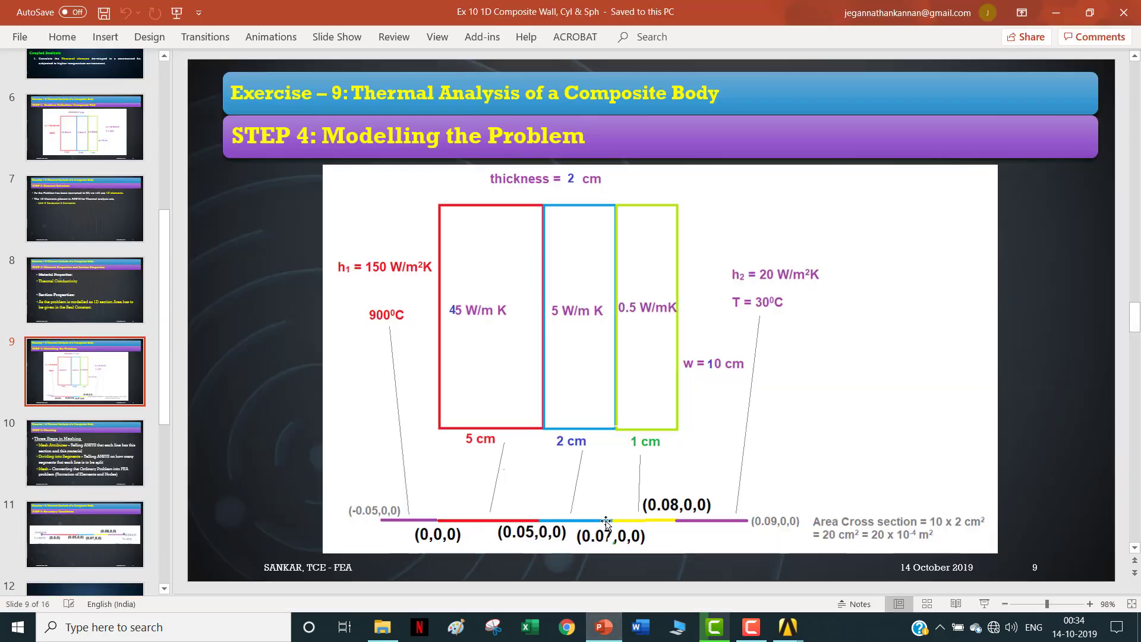
pyautogui.click(607, 627)
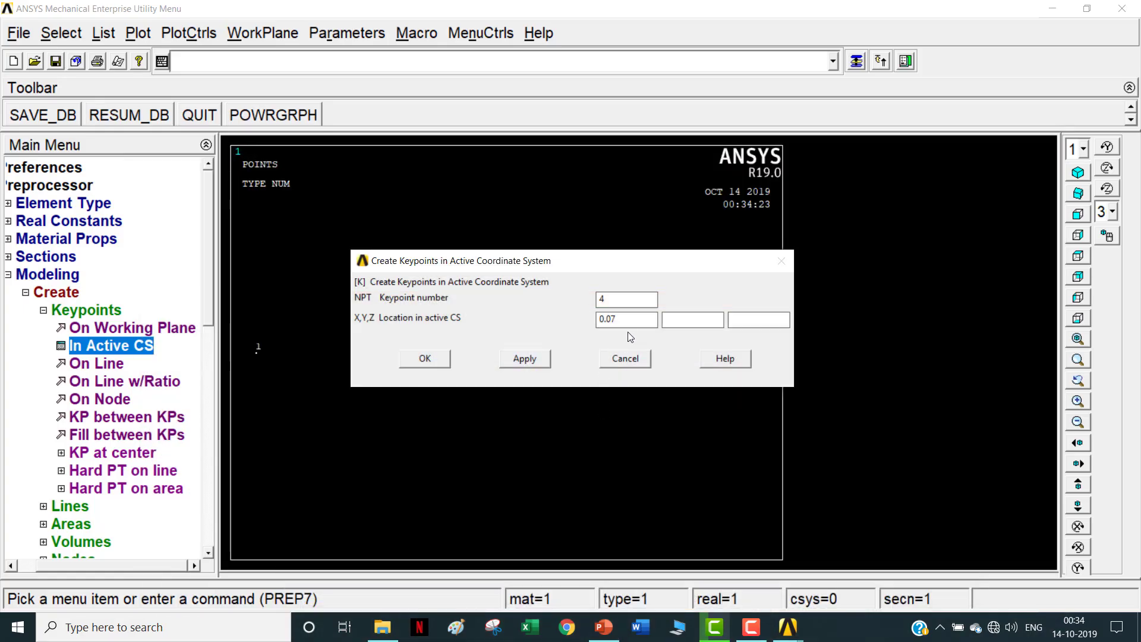
pyautogui.press('BackSpace')
pyautogui.write('8')
pyautogui.hotkey('shift', 'Tab')
pyautogui.click(525, 358)
pyautogui.click(435, 361)
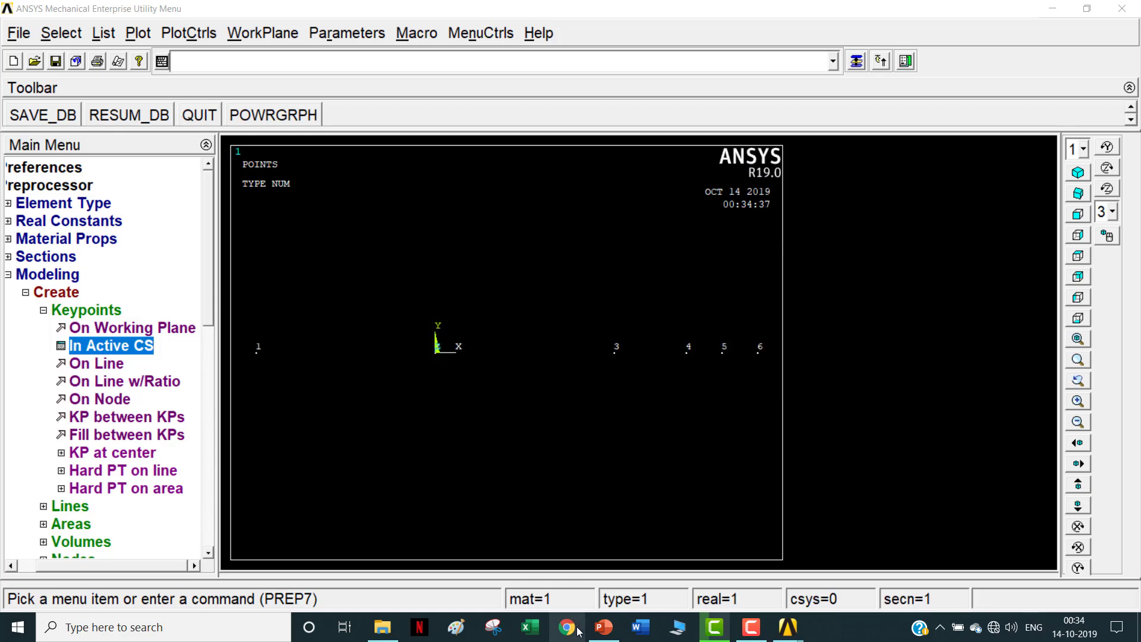
pyautogui.click(618, 637)
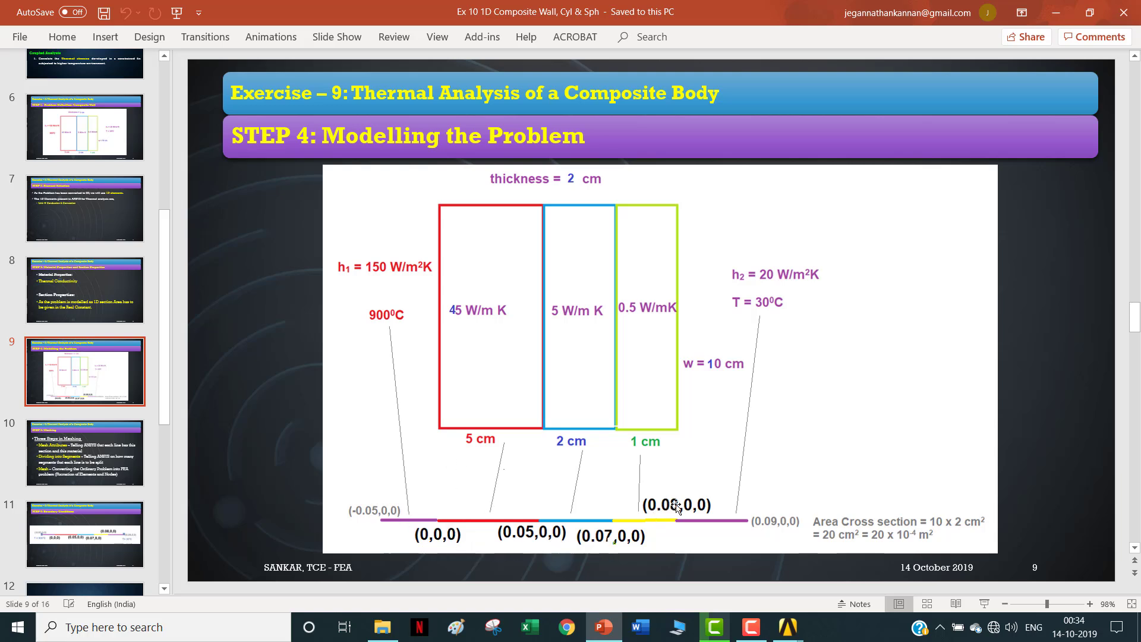
pyautogui.click(788, 627)
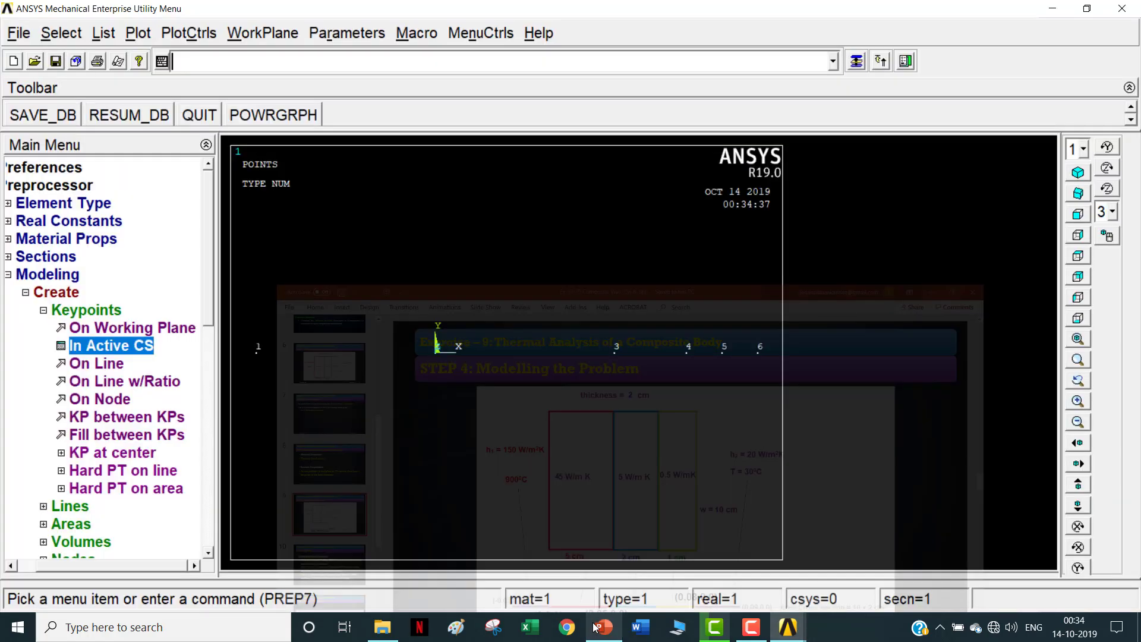
# Create five straight lines joining keypoints 1 through 6 in sequence
pyautogui.click(112, 314)
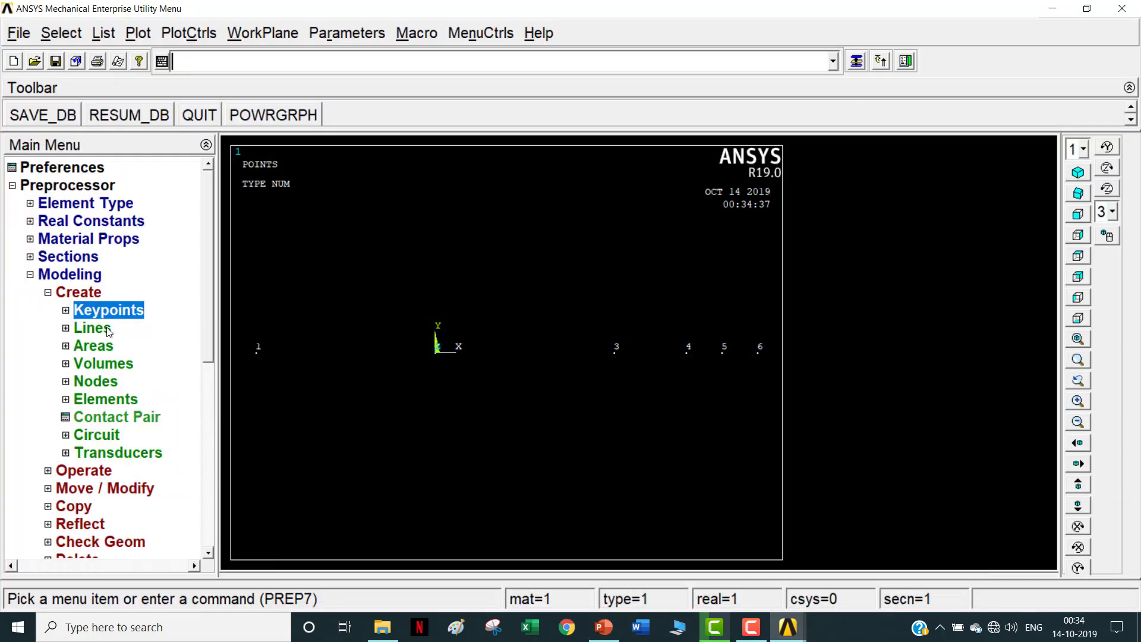
pyautogui.click(102, 330)
pyautogui.click(102, 346)
pyautogui.click(121, 363)
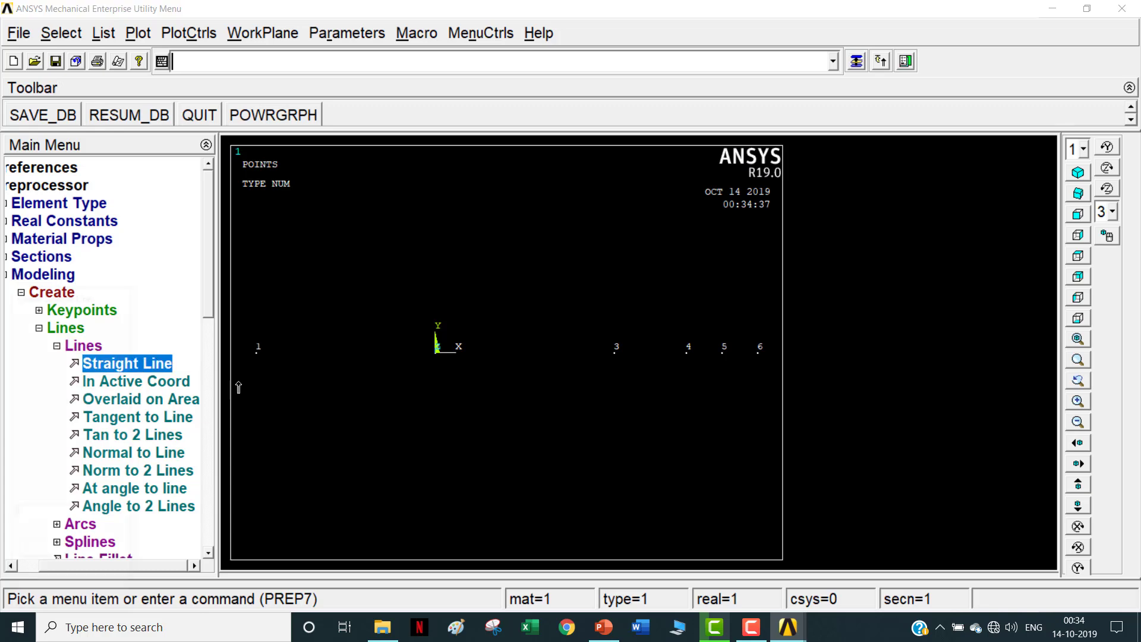
pyautogui.click(259, 367)
pyautogui.click(438, 352)
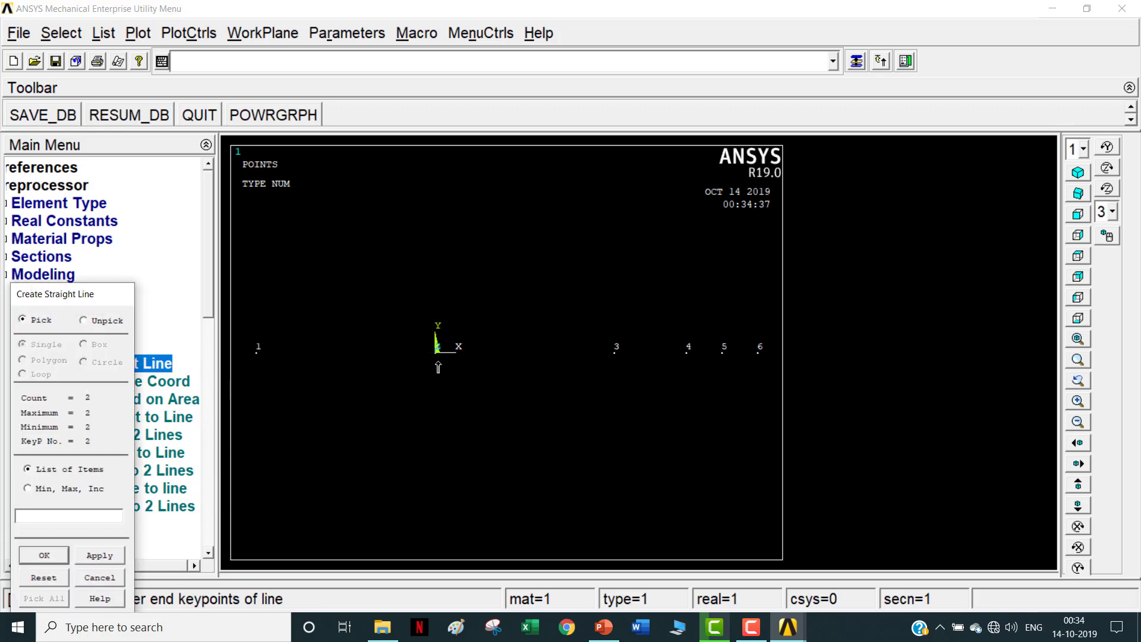
pyautogui.click(630, 385)
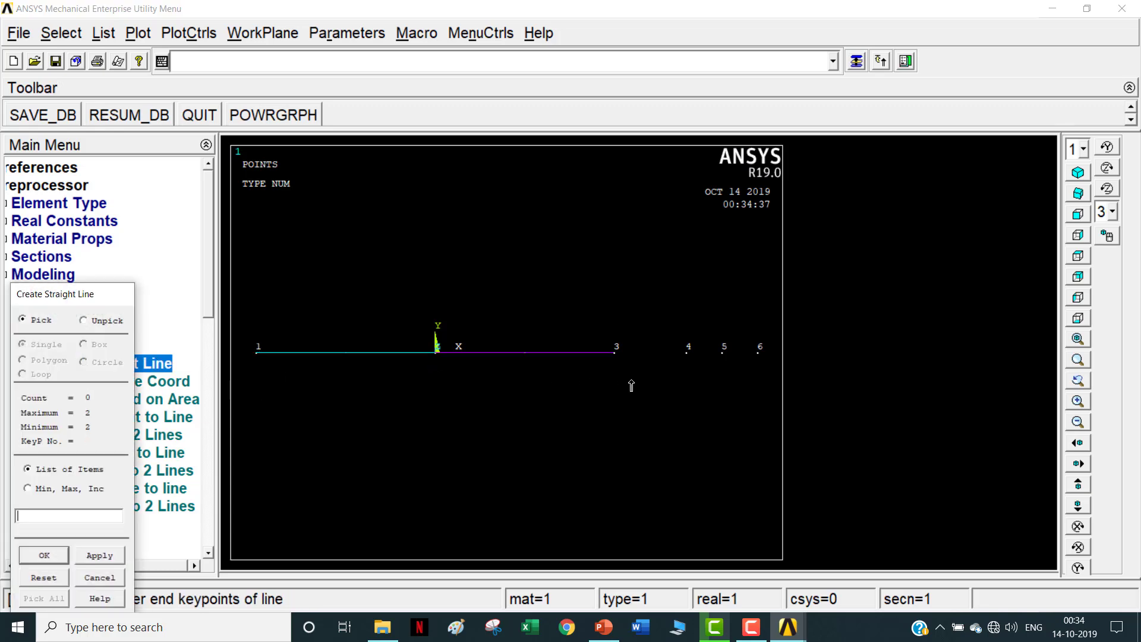
pyautogui.click(683, 368)
pyautogui.click(718, 367)
pyautogui.click(748, 363)
pyautogui.click(61, 550)
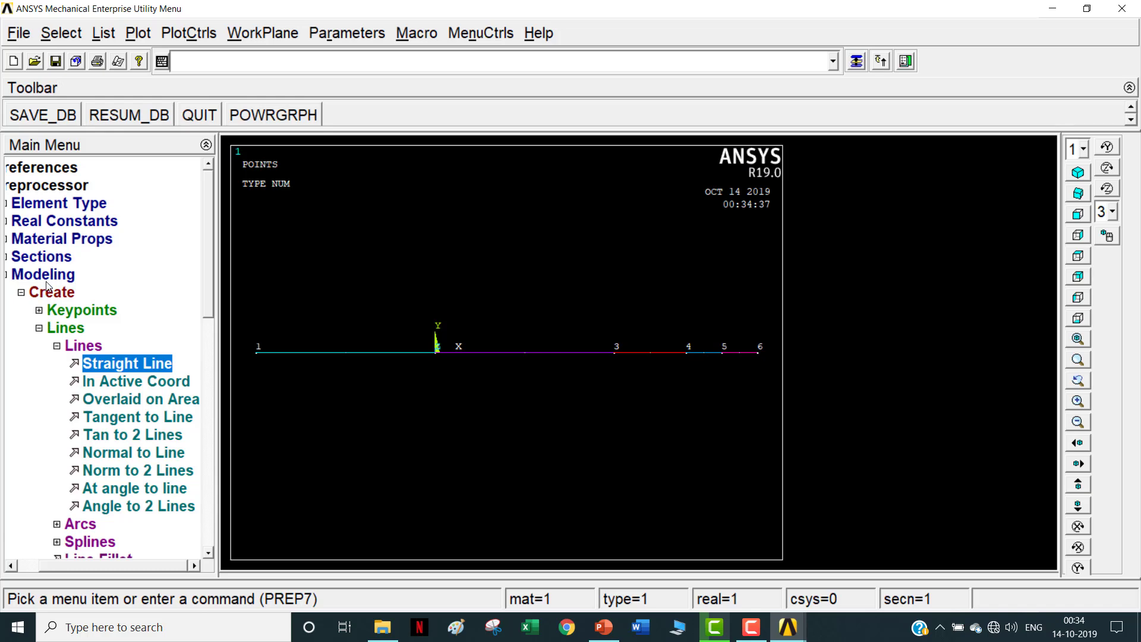
# Assign material 1, real constant set 1, element type 2 LINK34 and no section to the line between keypoints 1 and 2
pyautogui.click(68, 276)
pyautogui.click(68, 293)
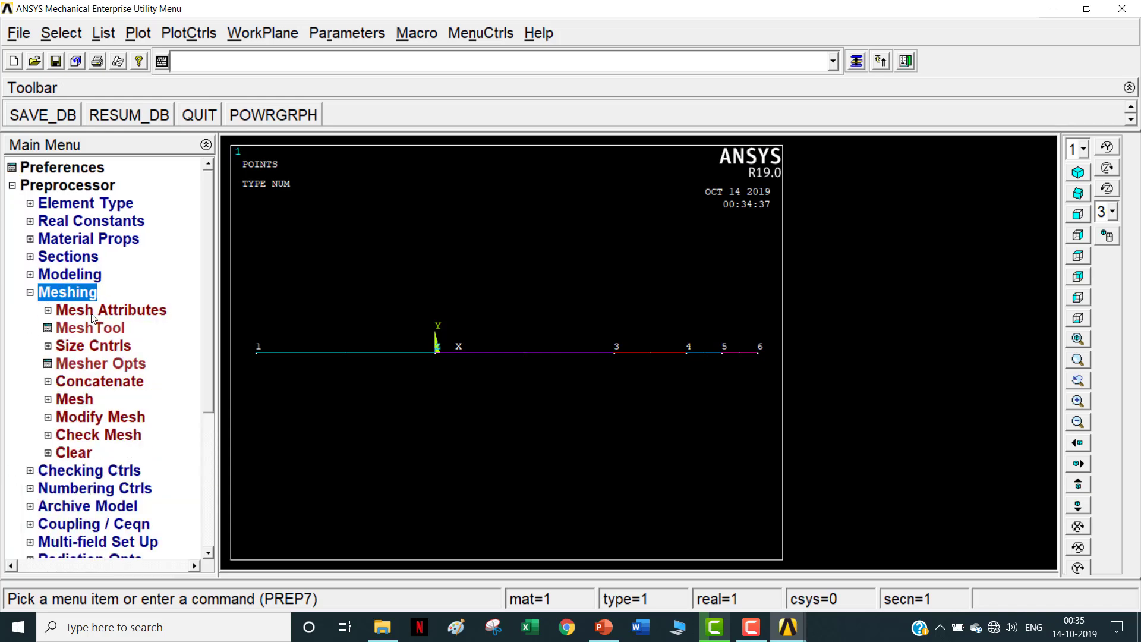
pyautogui.click(92, 311)
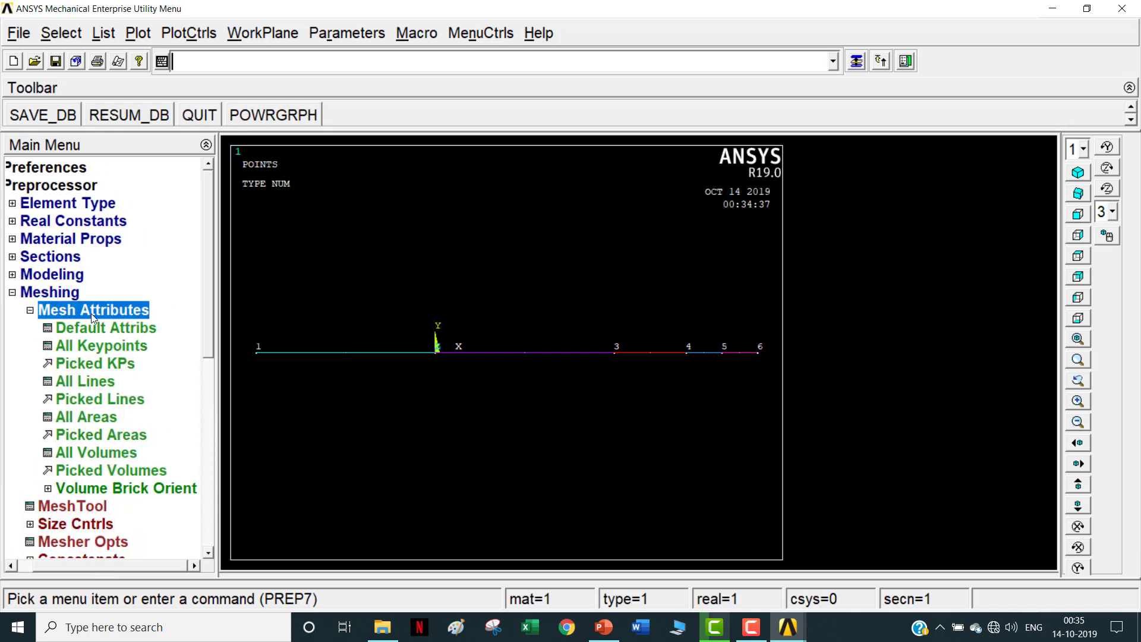
pyautogui.click(99, 399)
pyautogui.click(340, 352)
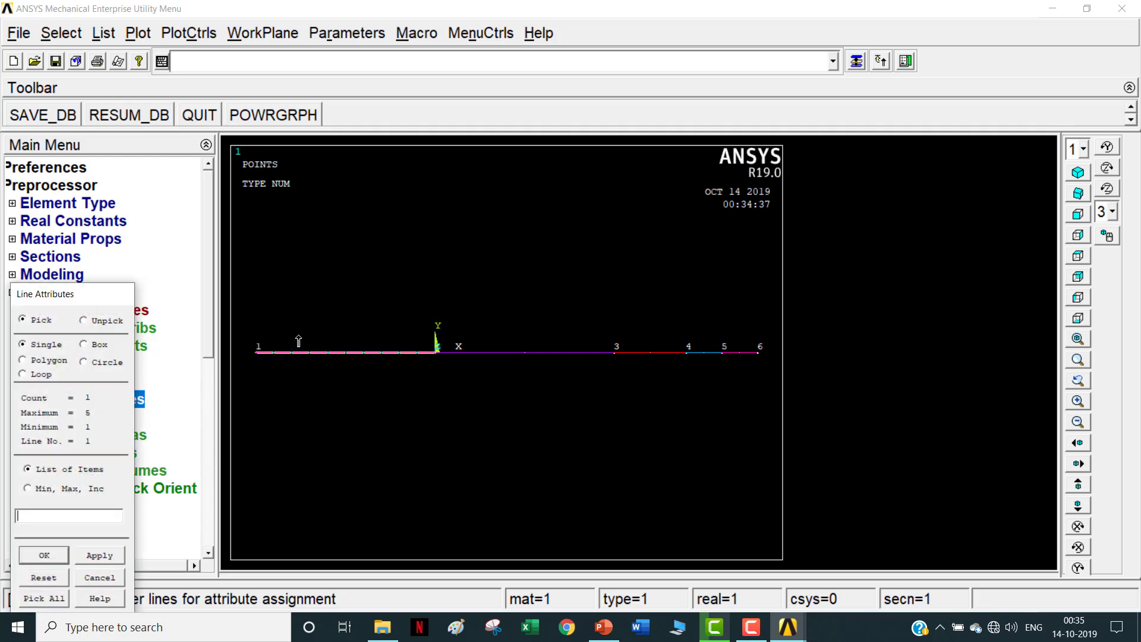
pyautogui.click(57, 557)
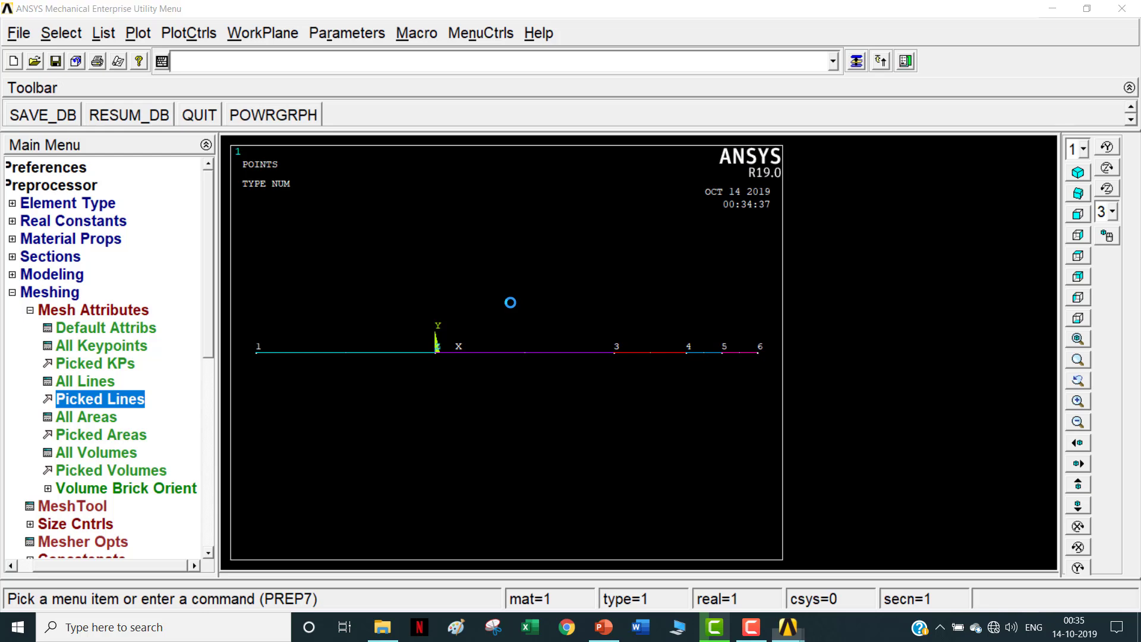
pyautogui.click(656, 238)
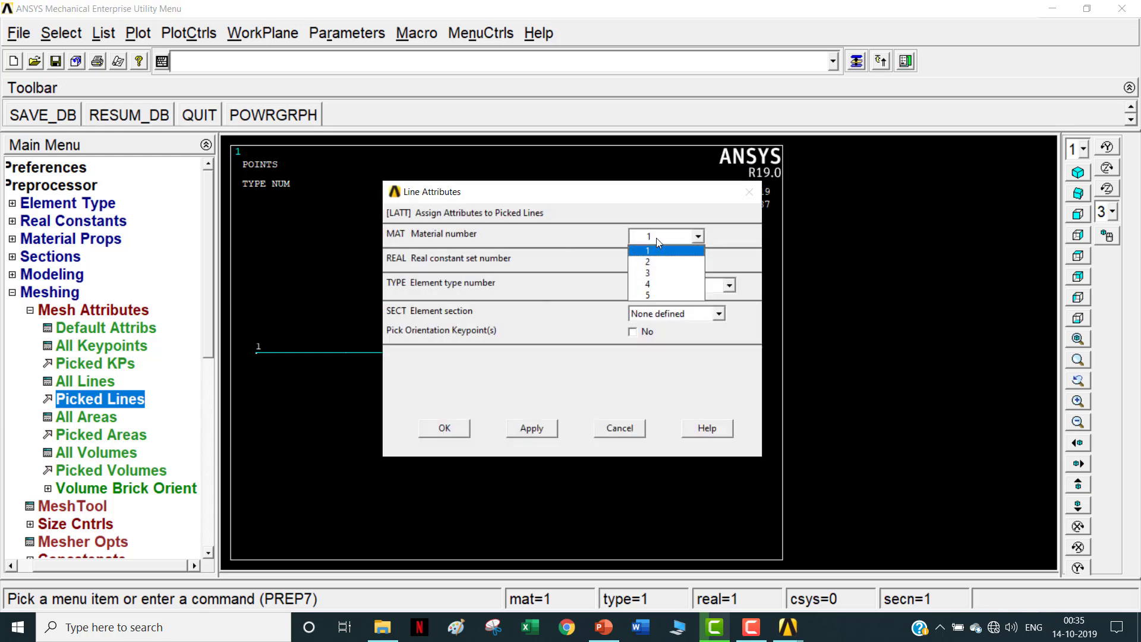
pyautogui.click(653, 251)
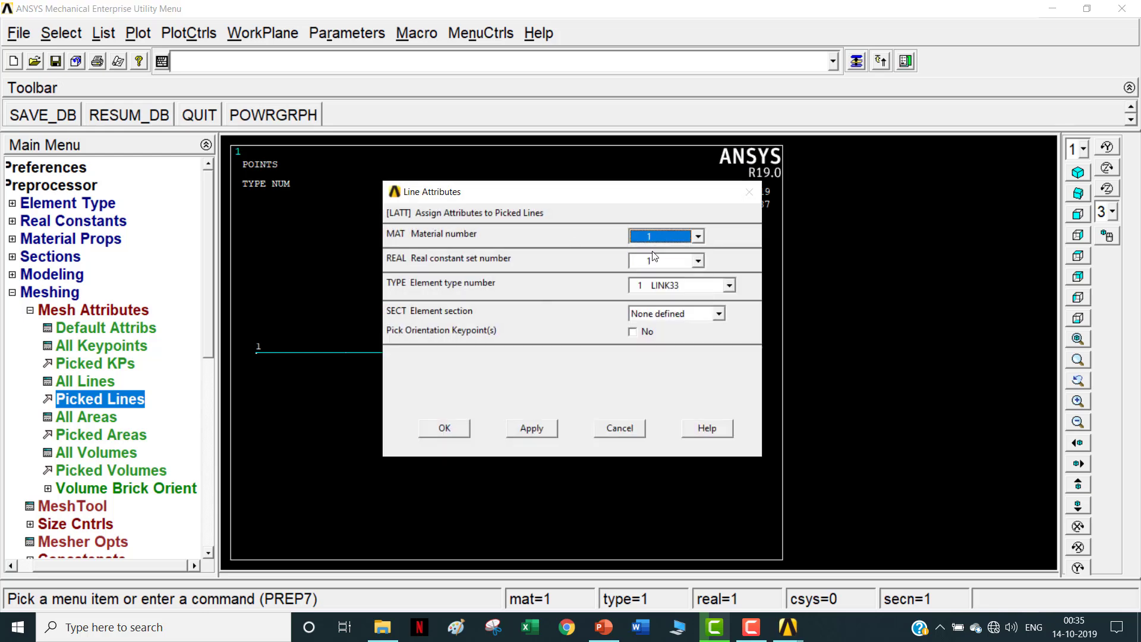
pyautogui.click(654, 260)
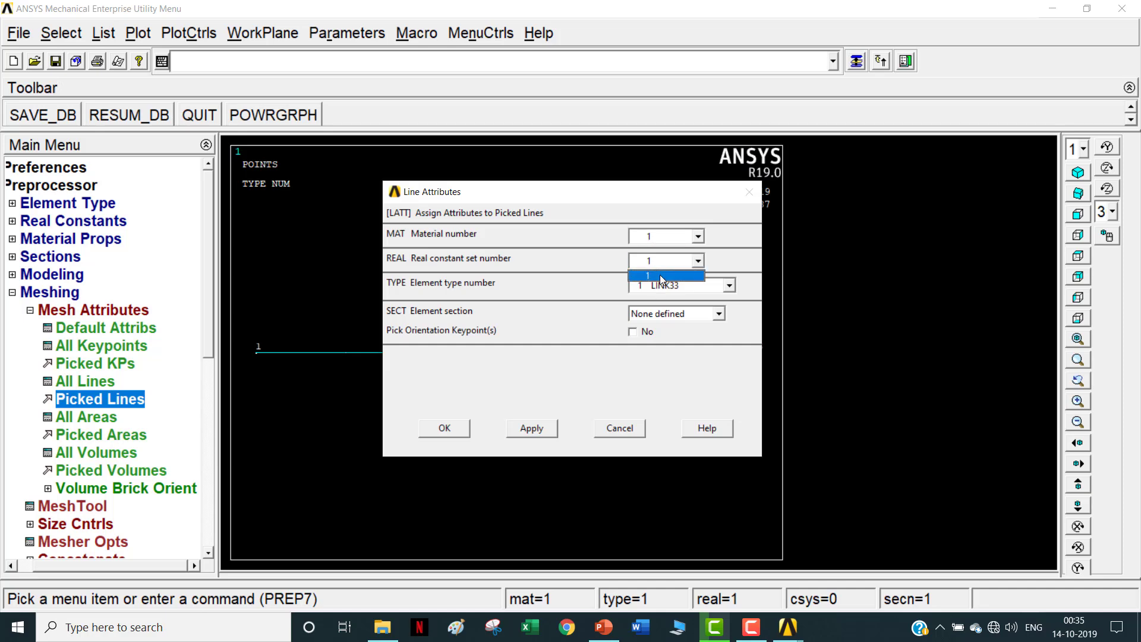
pyautogui.click(659, 275)
pyautogui.click(661, 287)
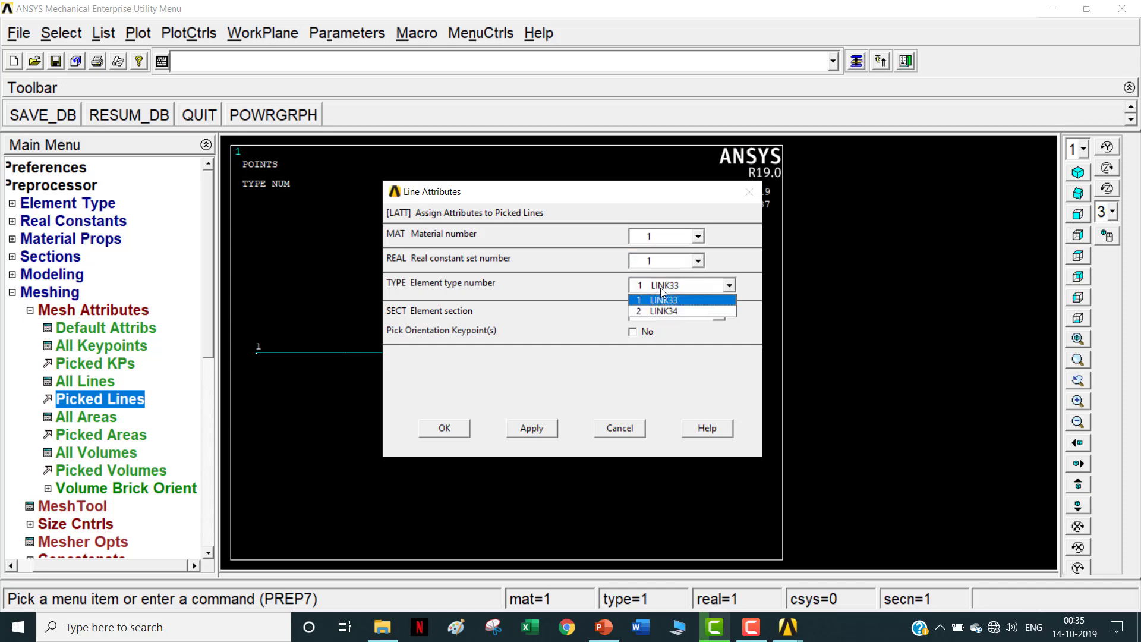
pyautogui.click(681, 311)
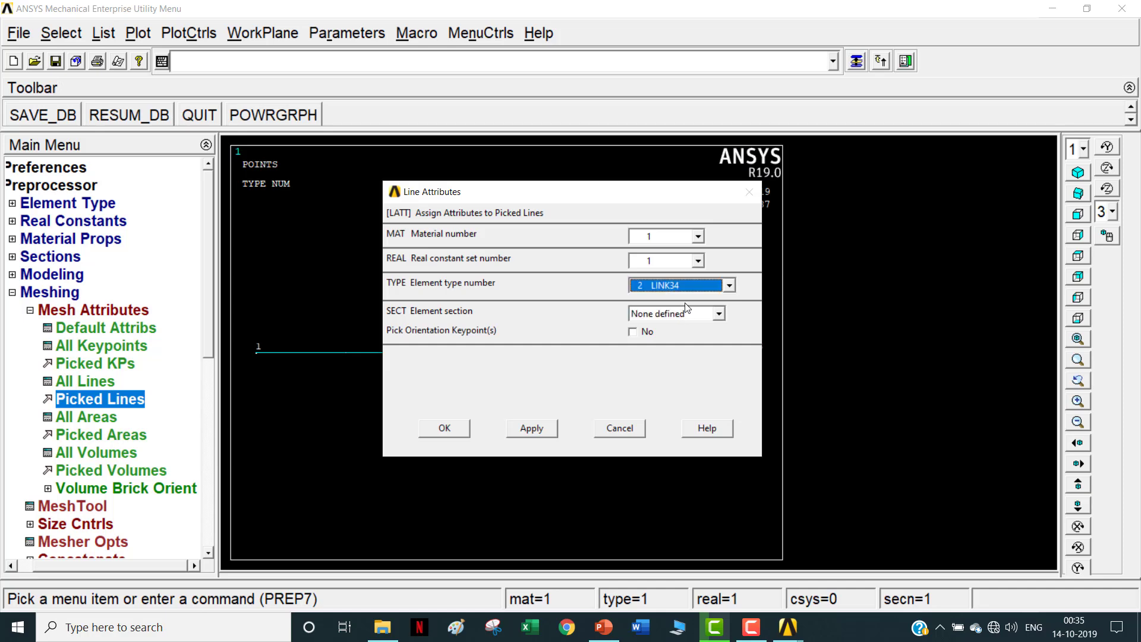
pyautogui.click(686, 319)
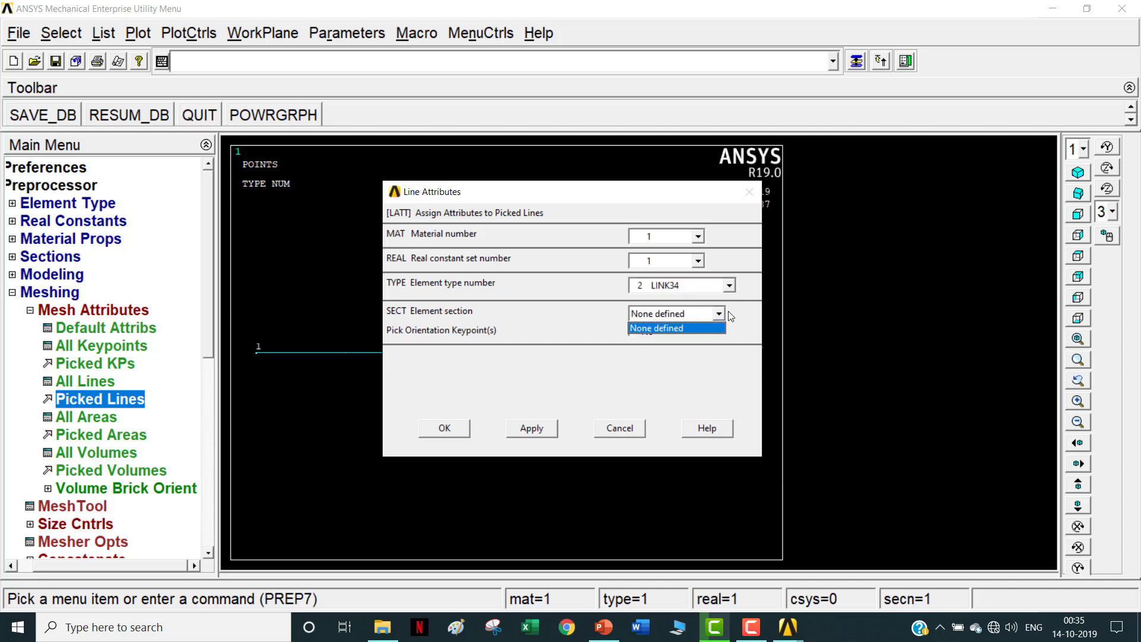
pyautogui.click(707, 328)
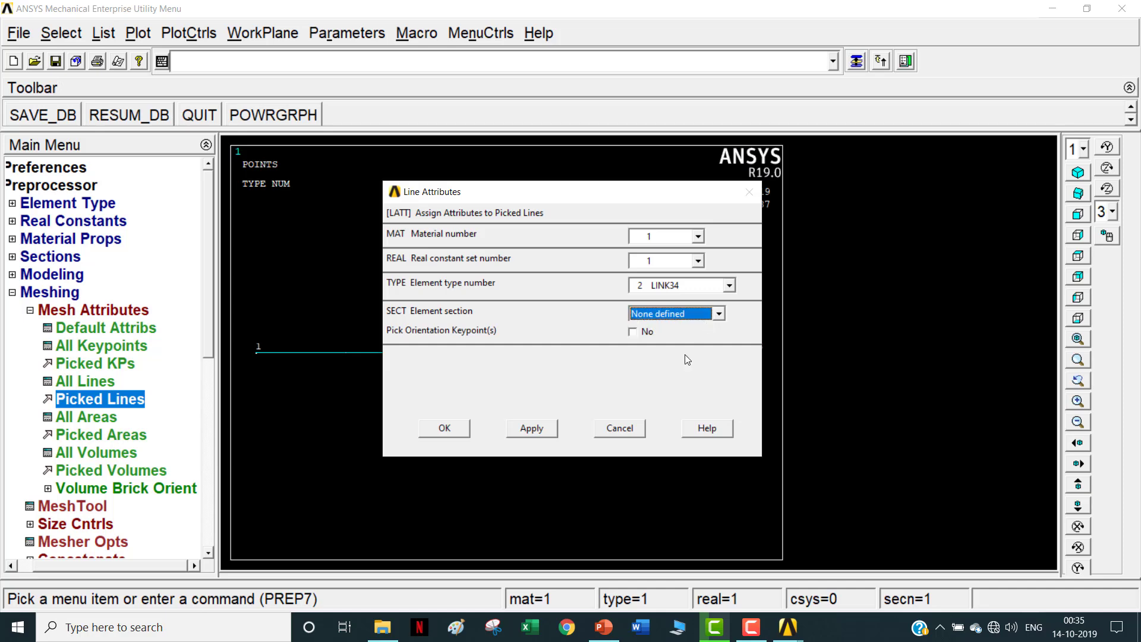
pyautogui.click(535, 431)
# Assign material 2, real constant set 1 and element type 1 LINK33 to the line between keypoints 2 and 3
pyautogui.click(516, 349)
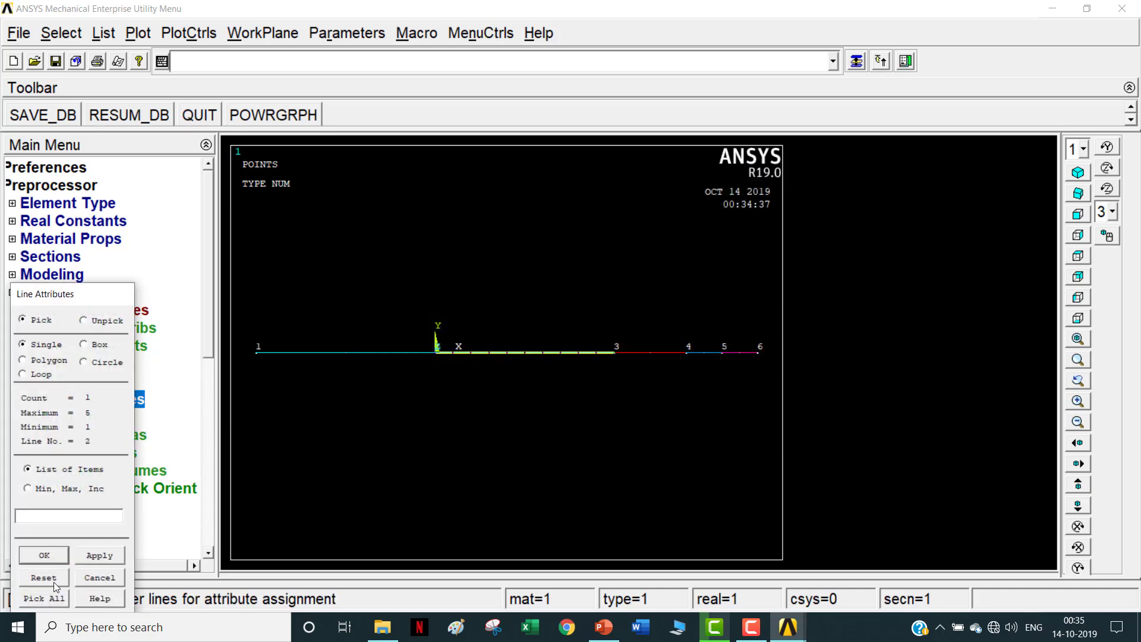
pyautogui.click(44, 555)
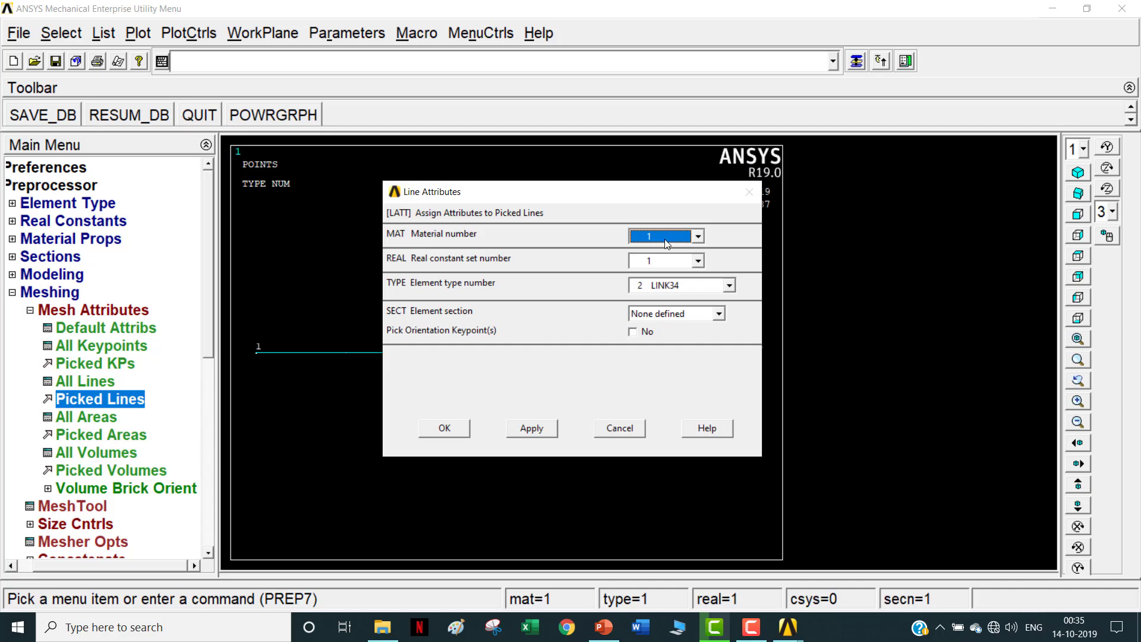
pyautogui.click(667, 243)
pyautogui.click(660, 264)
pyautogui.click(671, 286)
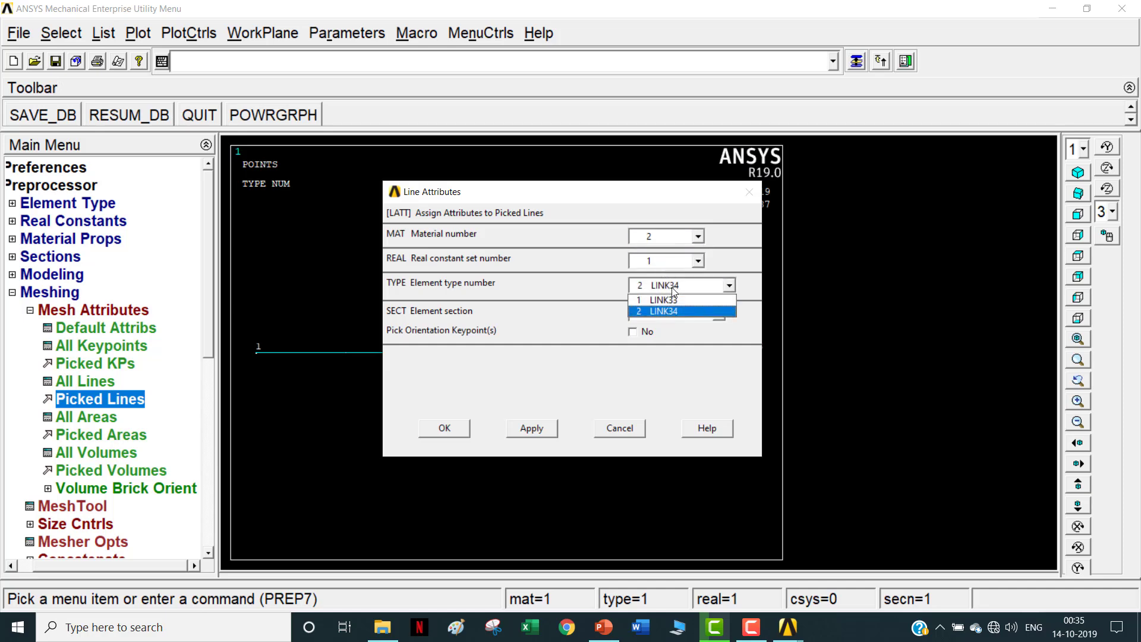
pyautogui.click(685, 301)
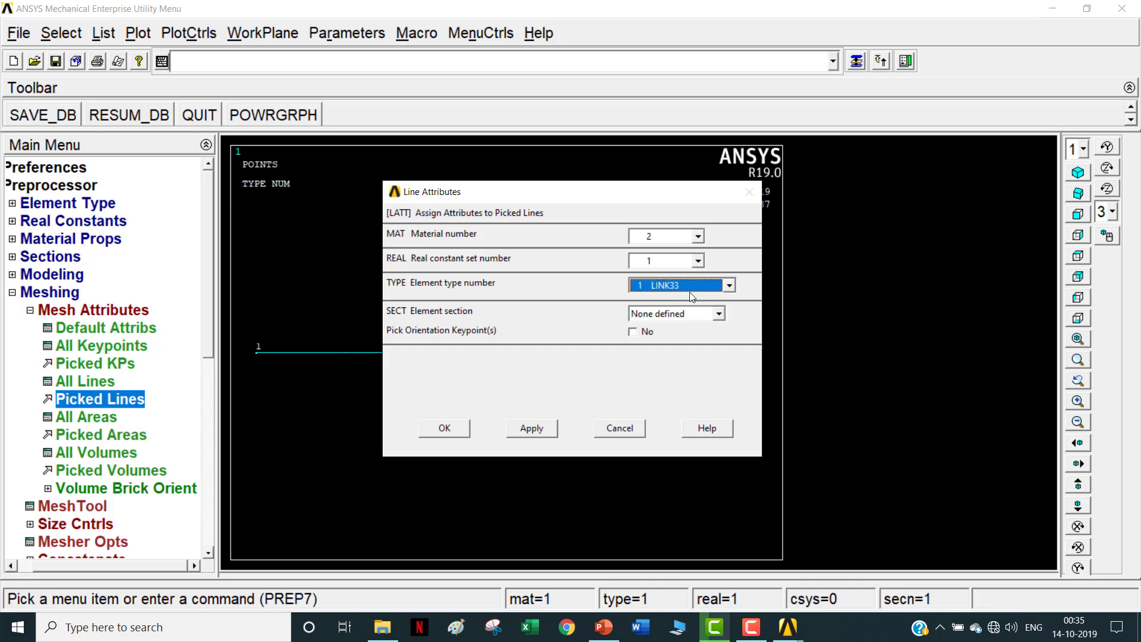
pyautogui.click(528, 427)
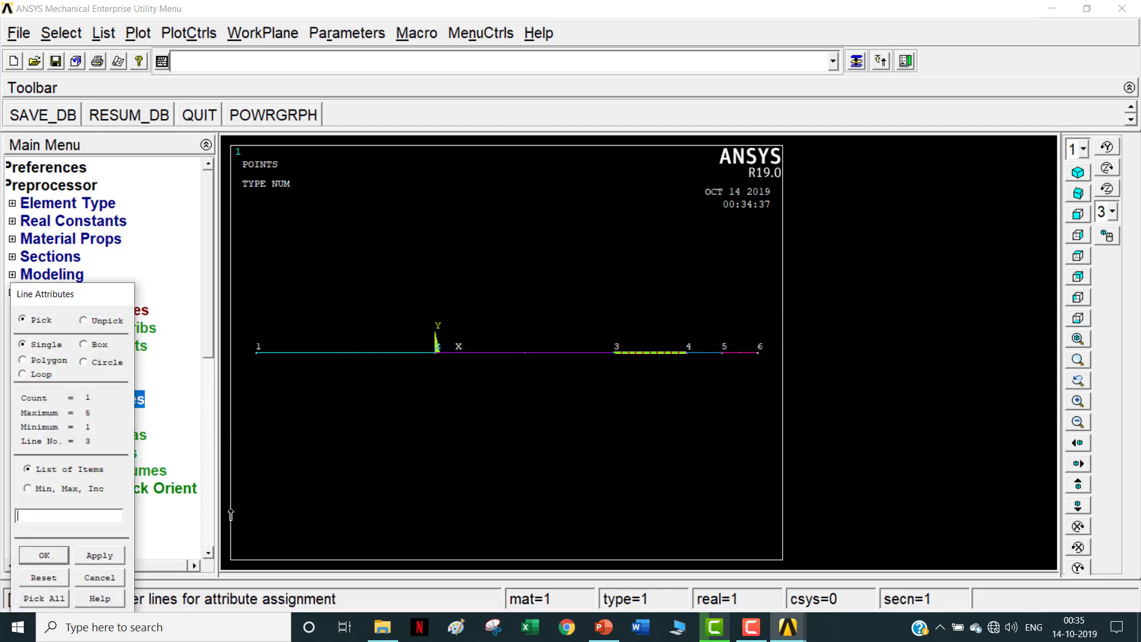
# Assign material 3 and element type 1 LINK33 to the line between keypoints 3 and 4
pyautogui.click(114, 555)
pyautogui.click(658, 243)
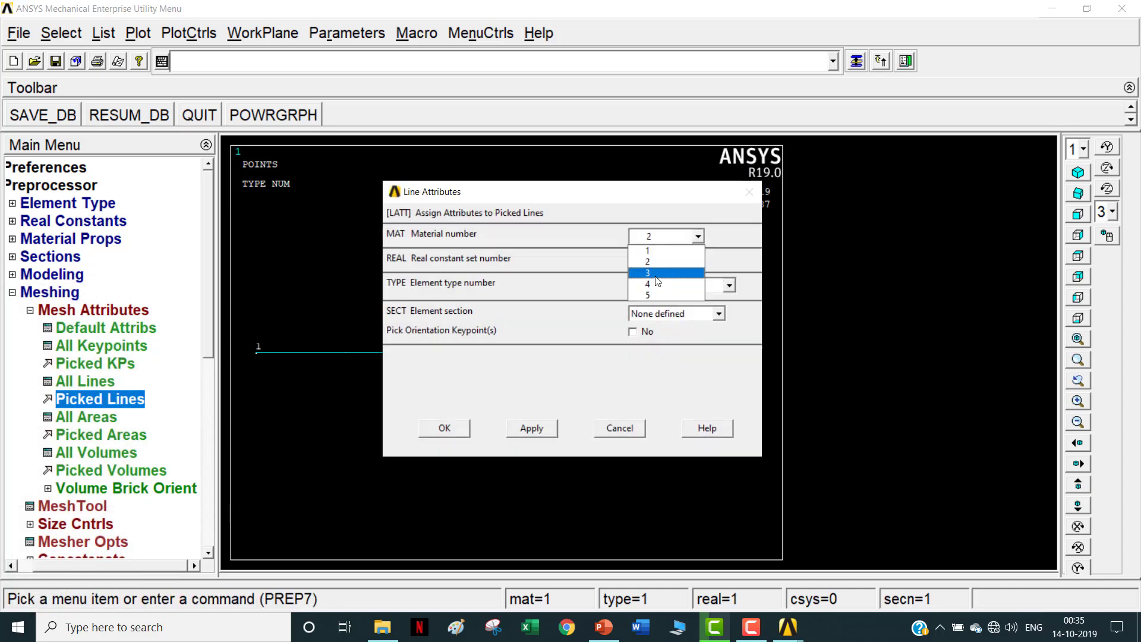
pyautogui.click(657, 248)
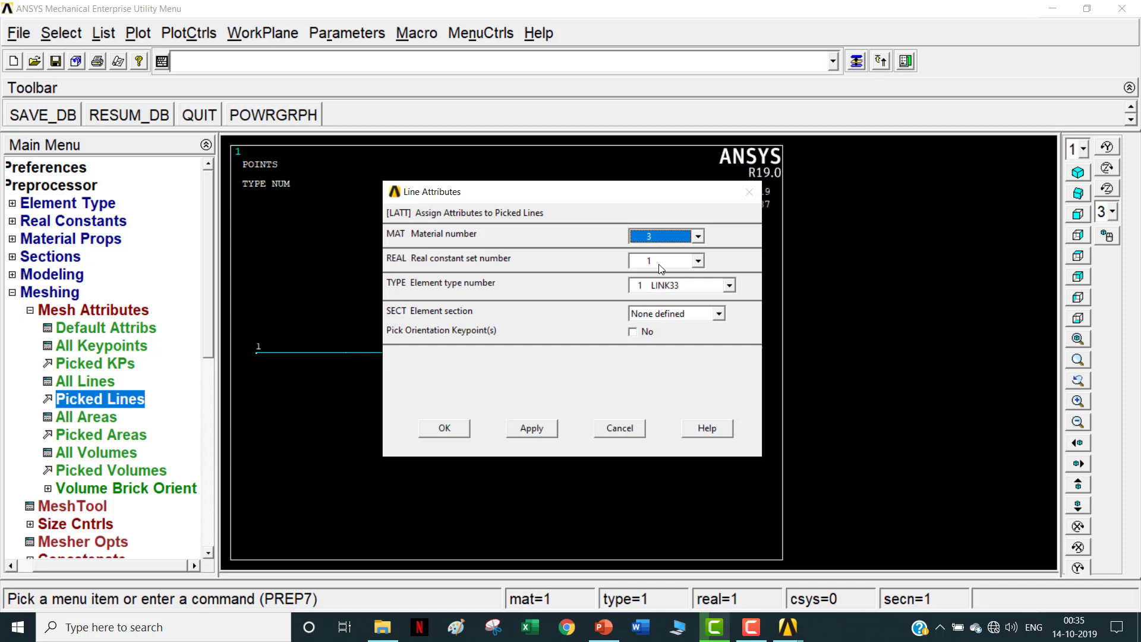
pyautogui.click(659, 285)
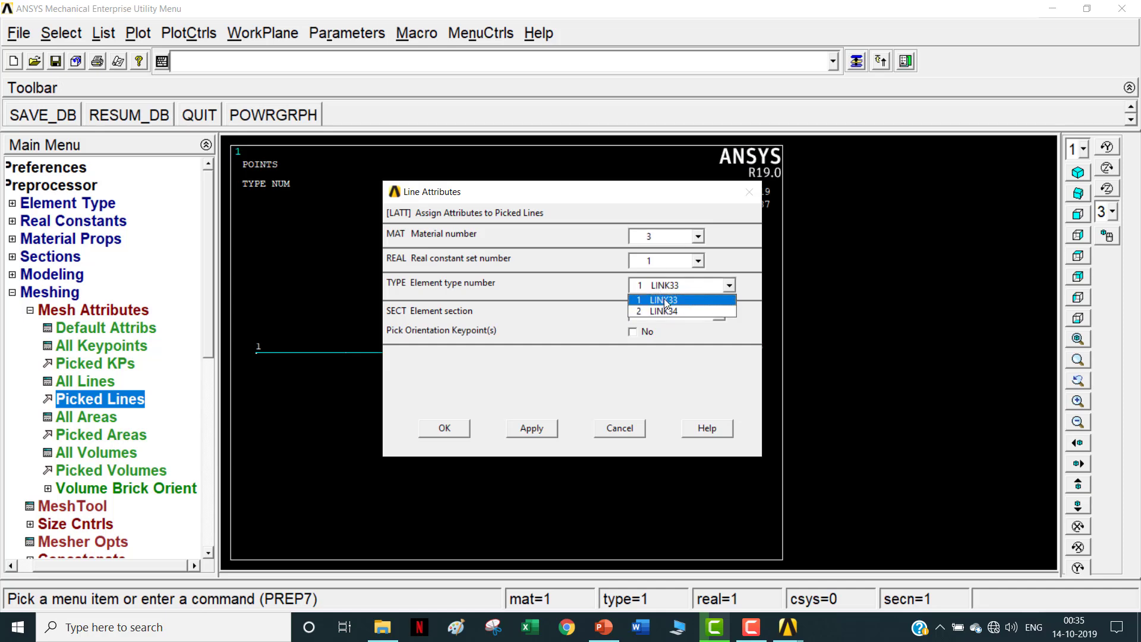
pyautogui.click(673, 297)
pyautogui.click(532, 428)
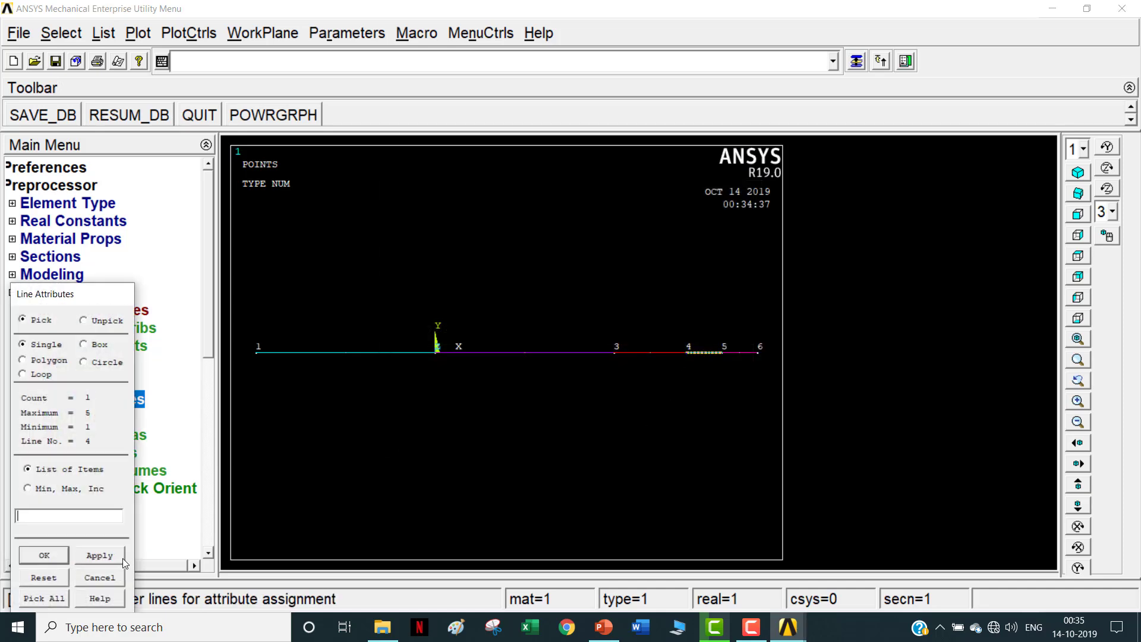
# Assign material 4 with element type 1 LINK33 to the line between keypoints 4 and 5
pyautogui.click(121, 559)
pyautogui.click(662, 233)
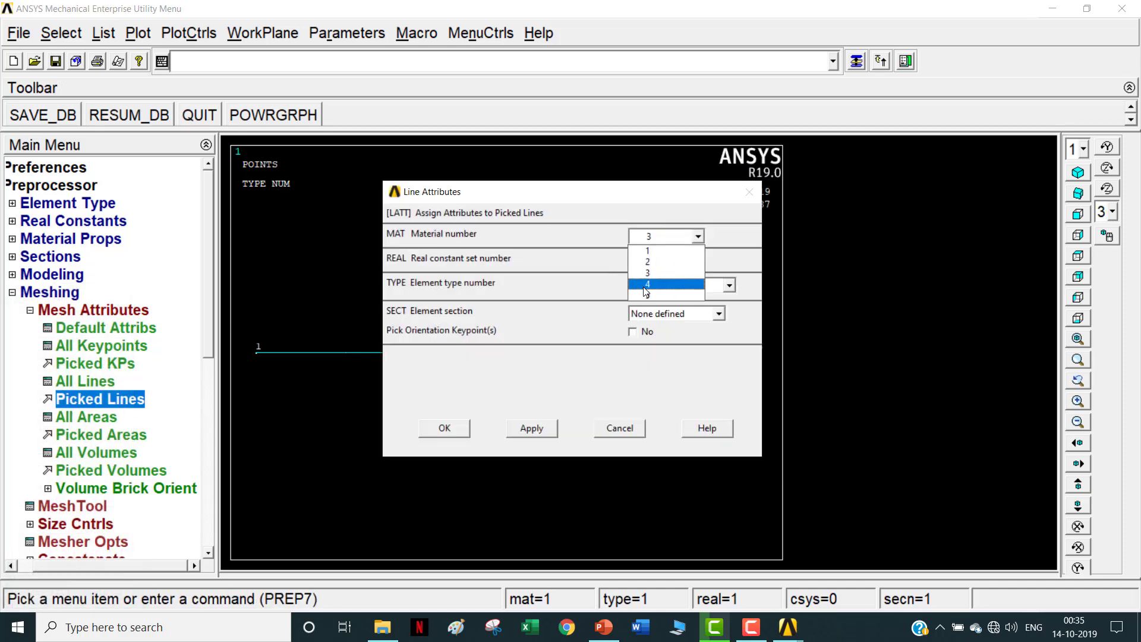
pyautogui.click(643, 286)
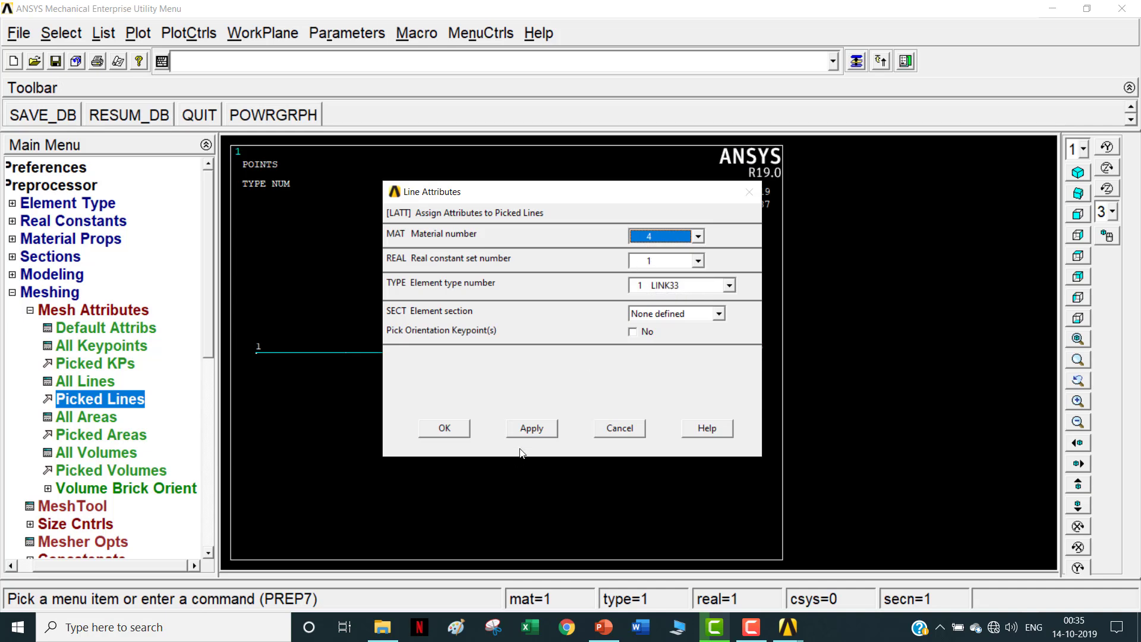
pyautogui.click(532, 429)
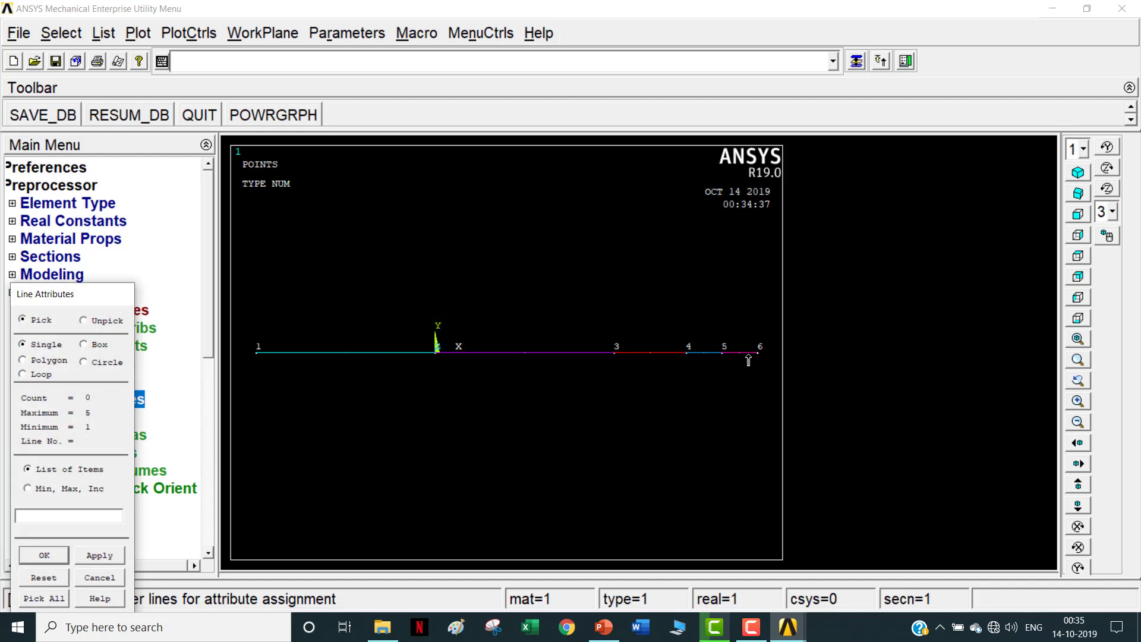
# Assign material 5 and element type 2 LINK34 to the line between keypoints 5 and 6, finishing the line attributes
pyautogui.click(47, 554)
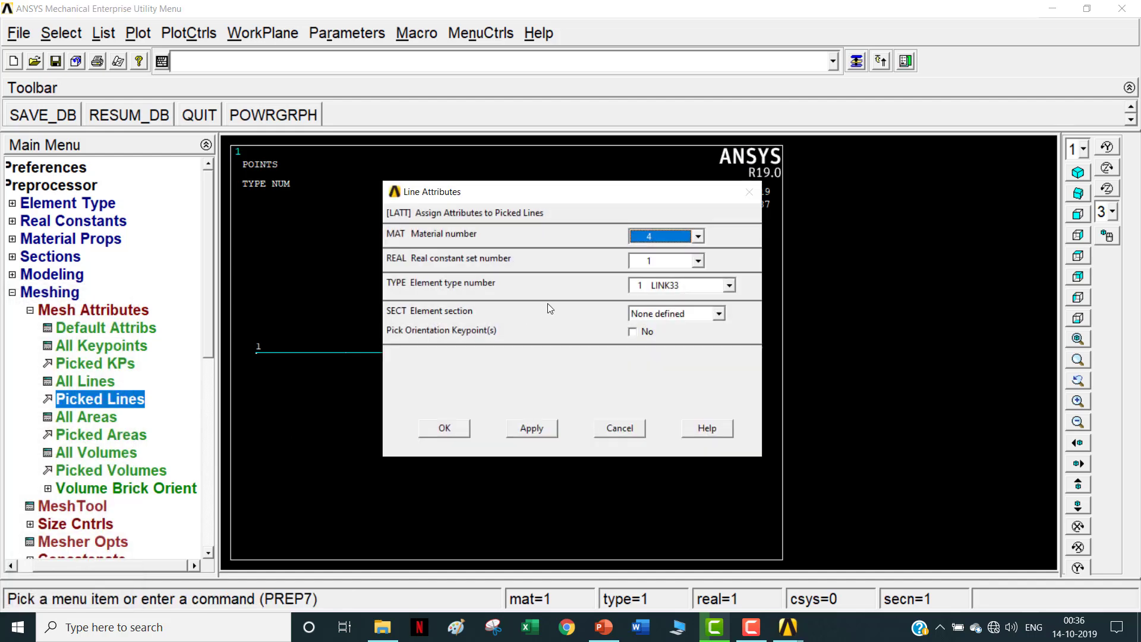
pyautogui.click(688, 238)
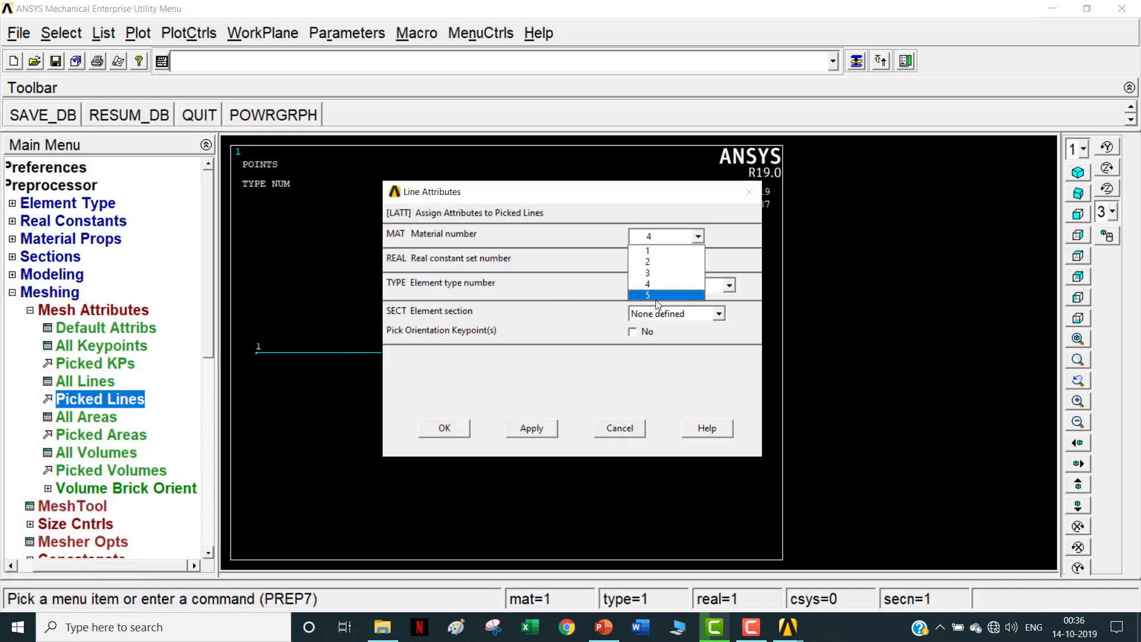
pyautogui.click(655, 293)
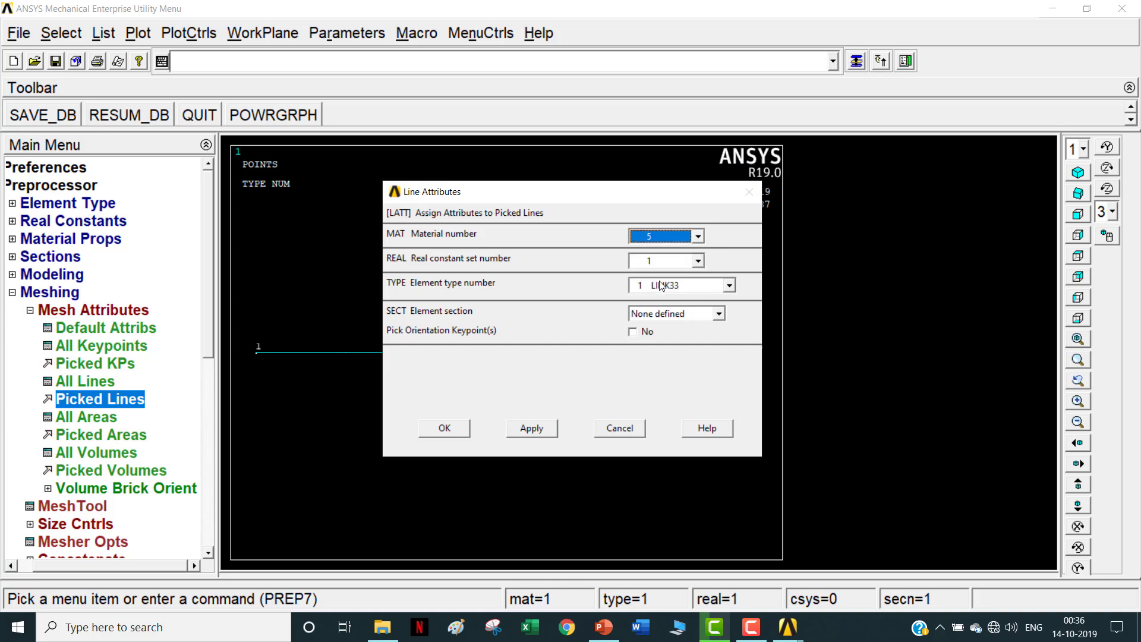
pyautogui.click(660, 285)
pyautogui.click(666, 311)
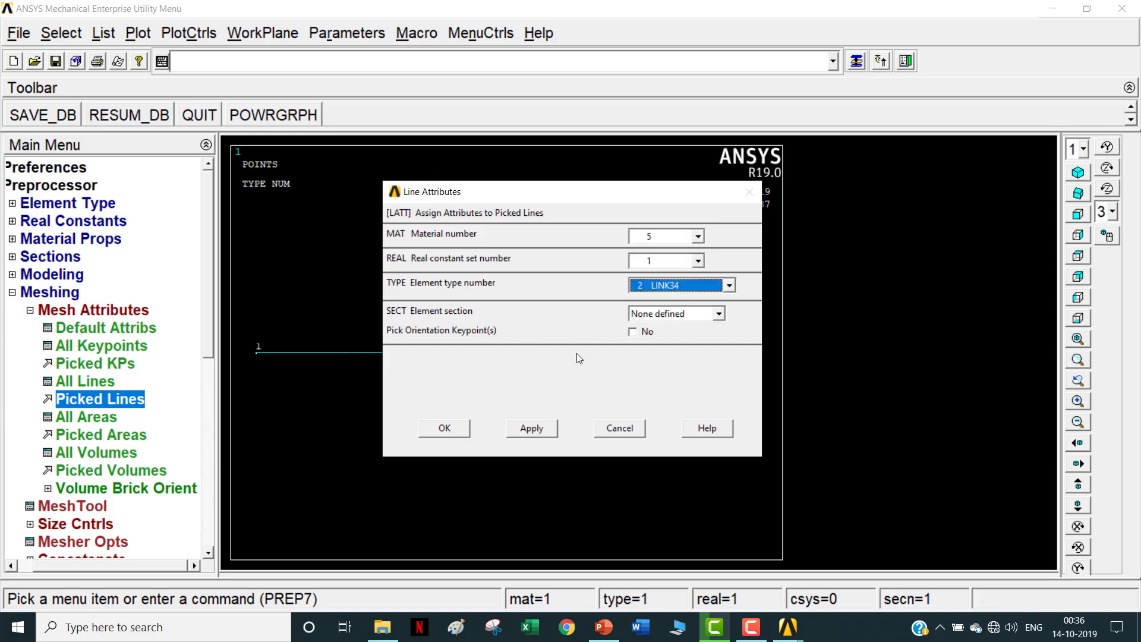
pyautogui.click(449, 431)
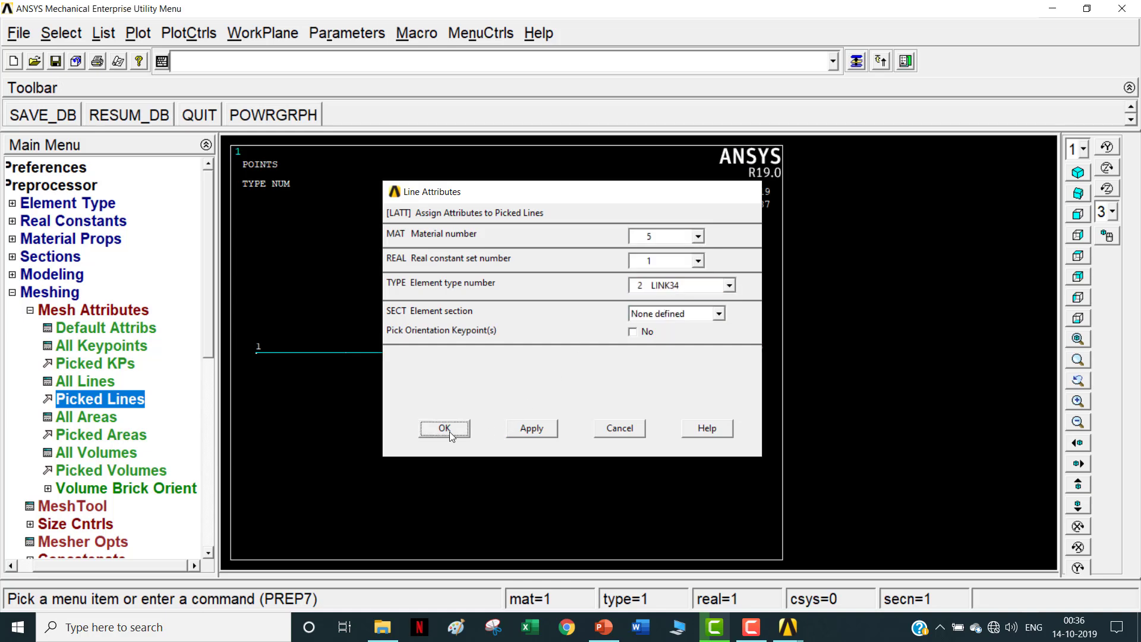
# Set the manual mesh size of all lines to 100 element divisions
pyautogui.click(110, 311)
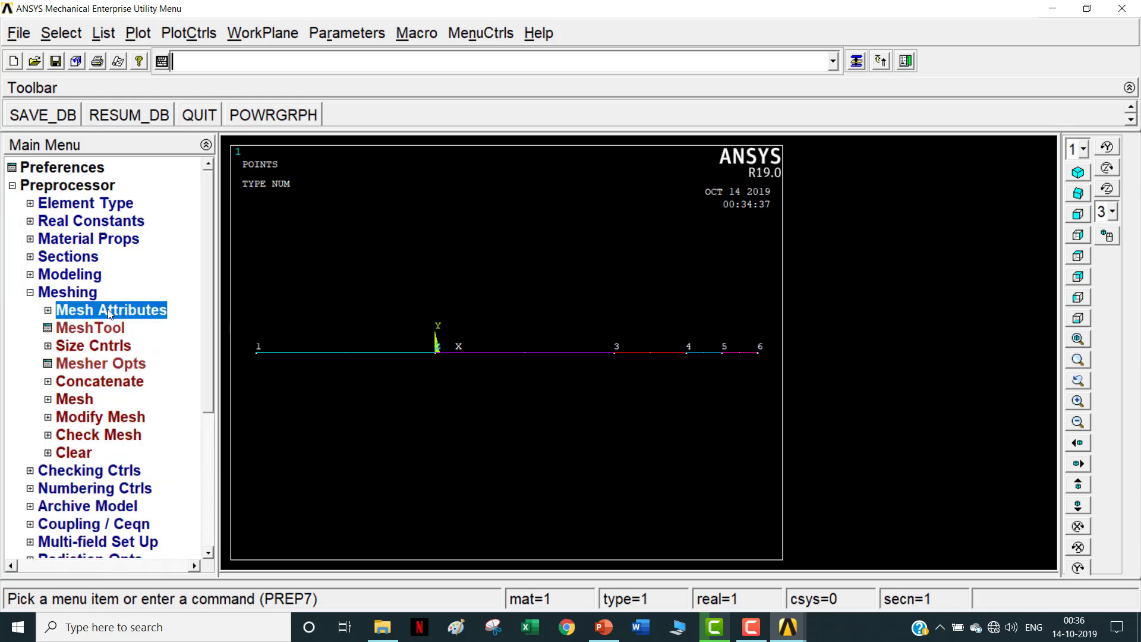
pyautogui.click(100, 345)
pyautogui.click(88, 387)
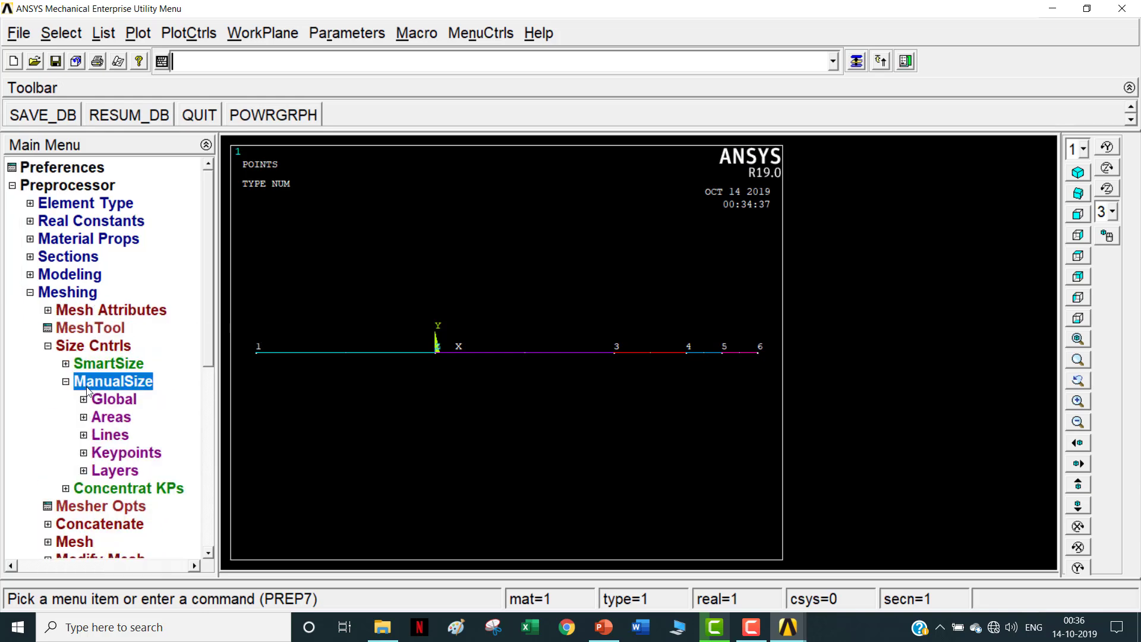
pyautogui.click(109, 434)
pyautogui.click(138, 452)
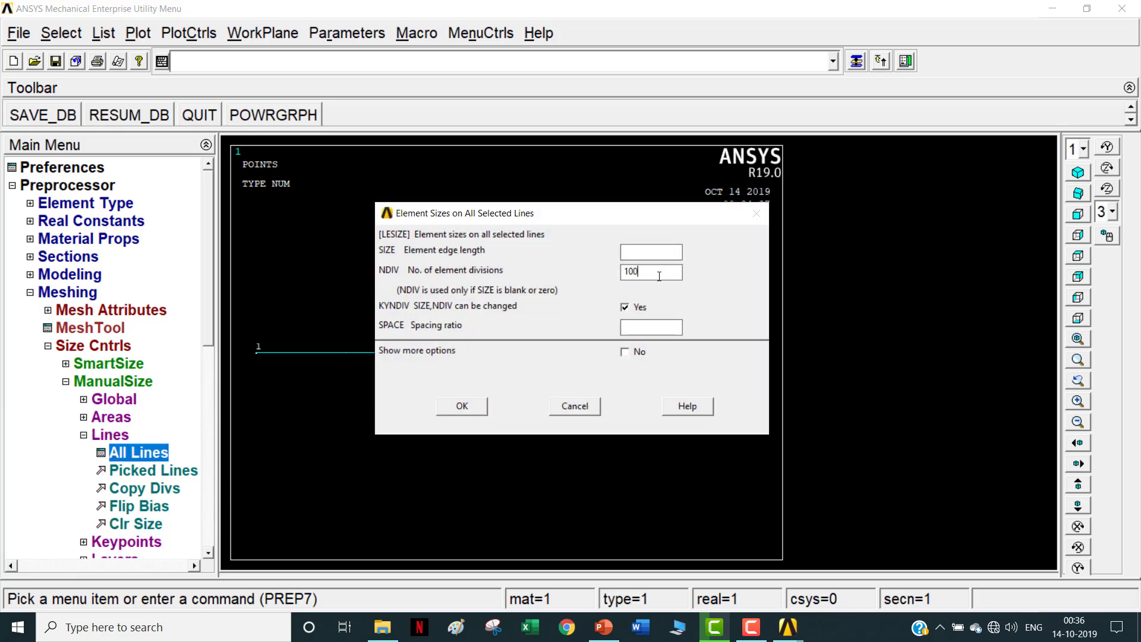
pyautogui.click(471, 405)
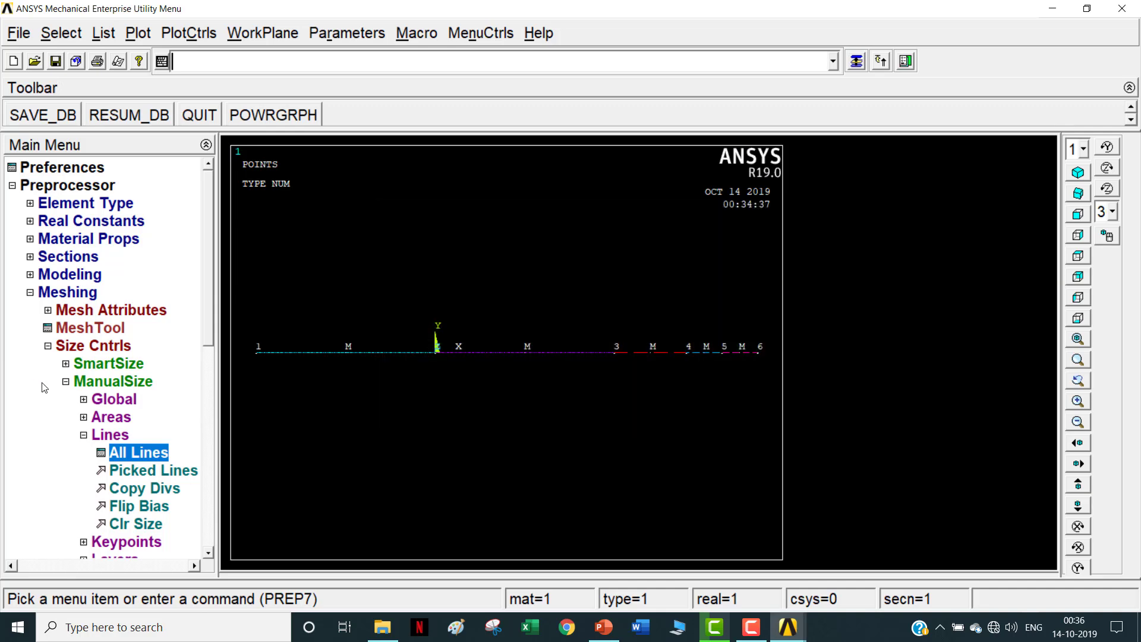
# Mesh all five lines between keypoints 1 and 6
pyautogui.click(74, 348)
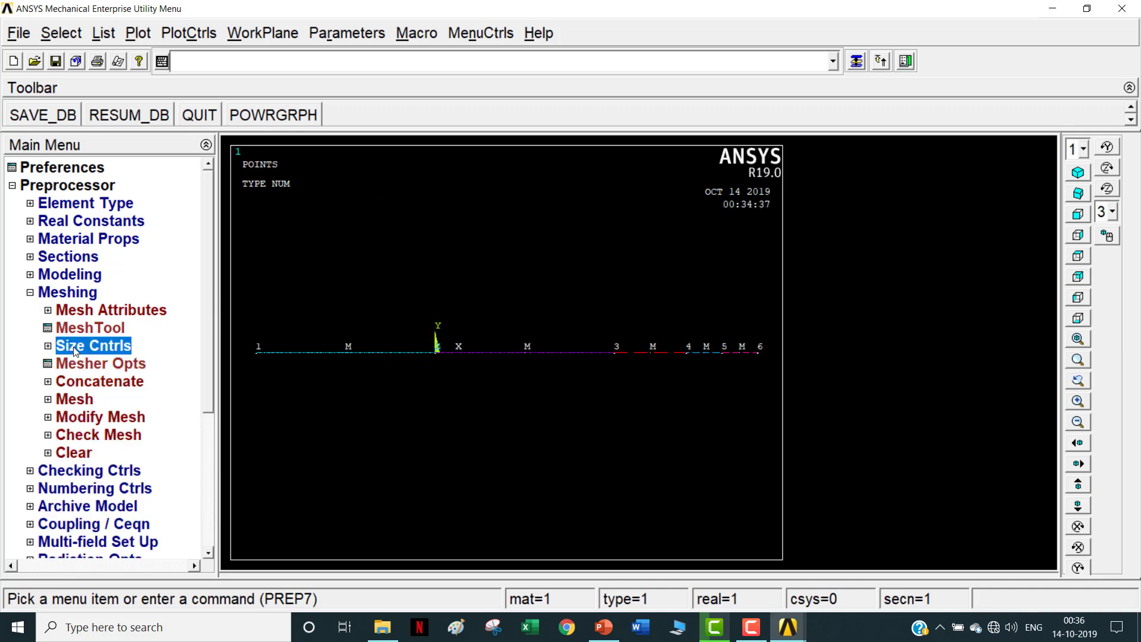
pyautogui.click(75, 399)
pyautogui.click(92, 435)
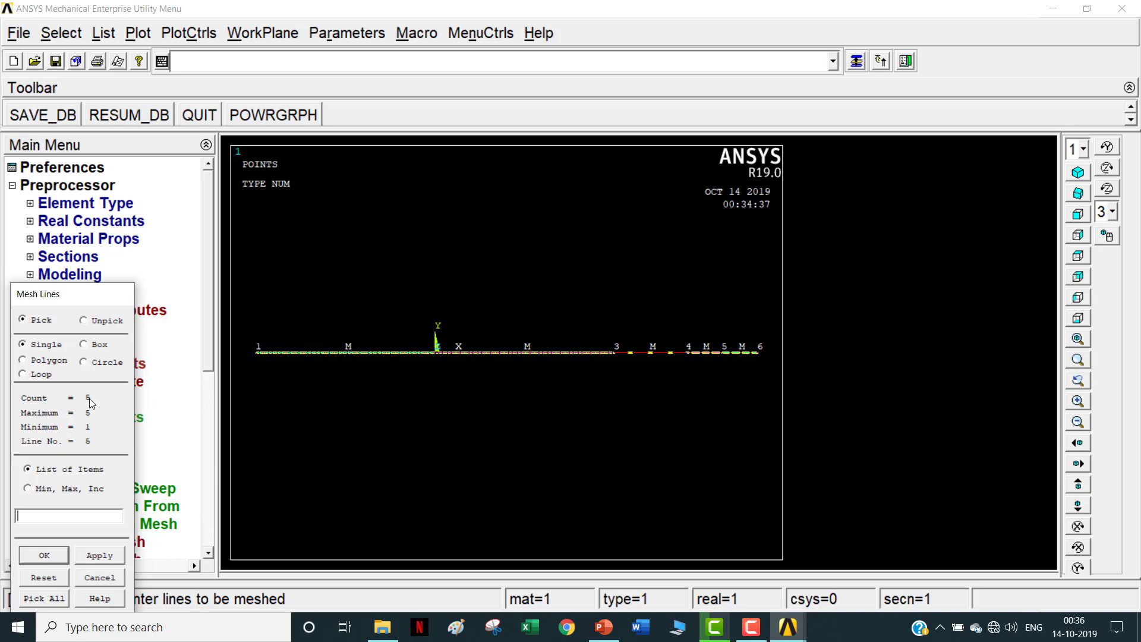
pyautogui.click(47, 555)
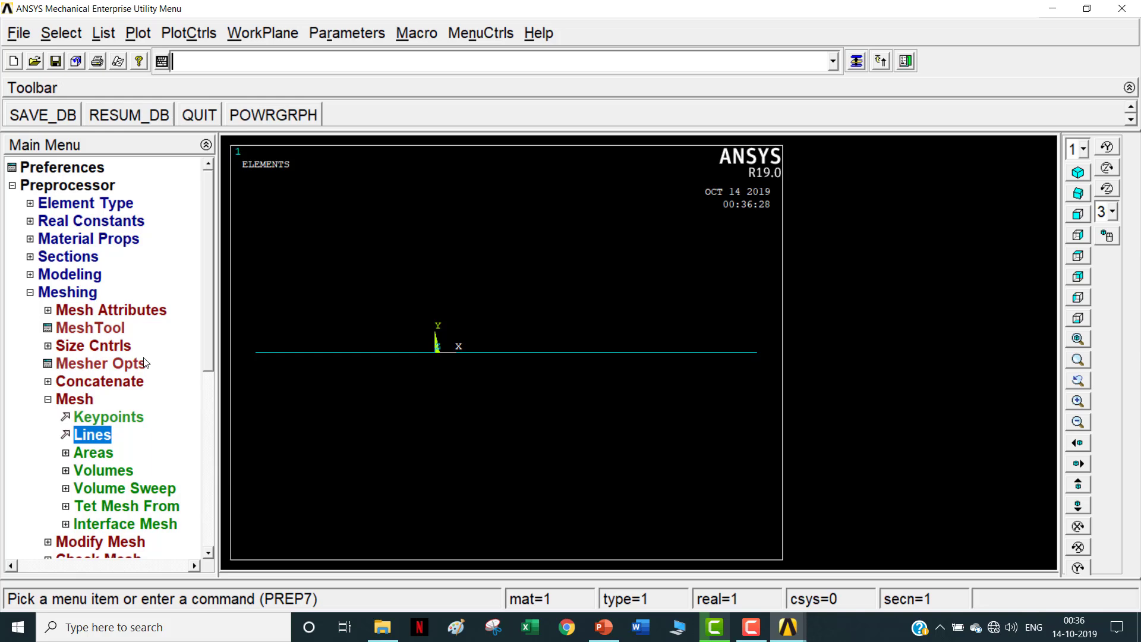
# Apply a constant TEMP value of 900 to keypoint 1 at the left end of the line model
pyautogui.click(77, 296)
pyautogui.click(73, 420)
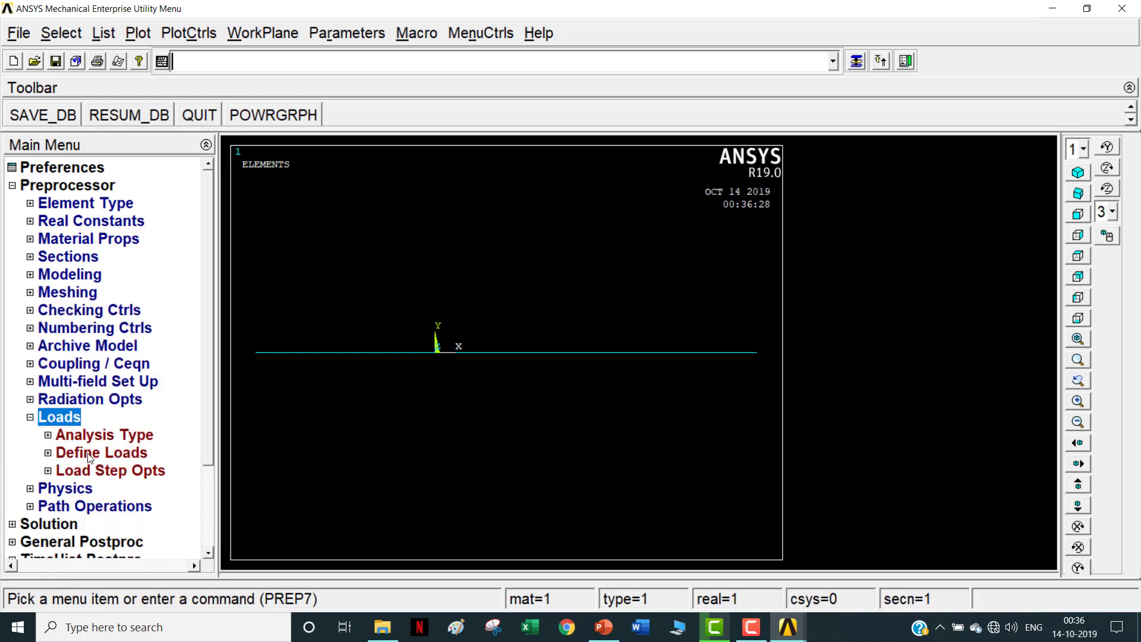
pyautogui.click(90, 453)
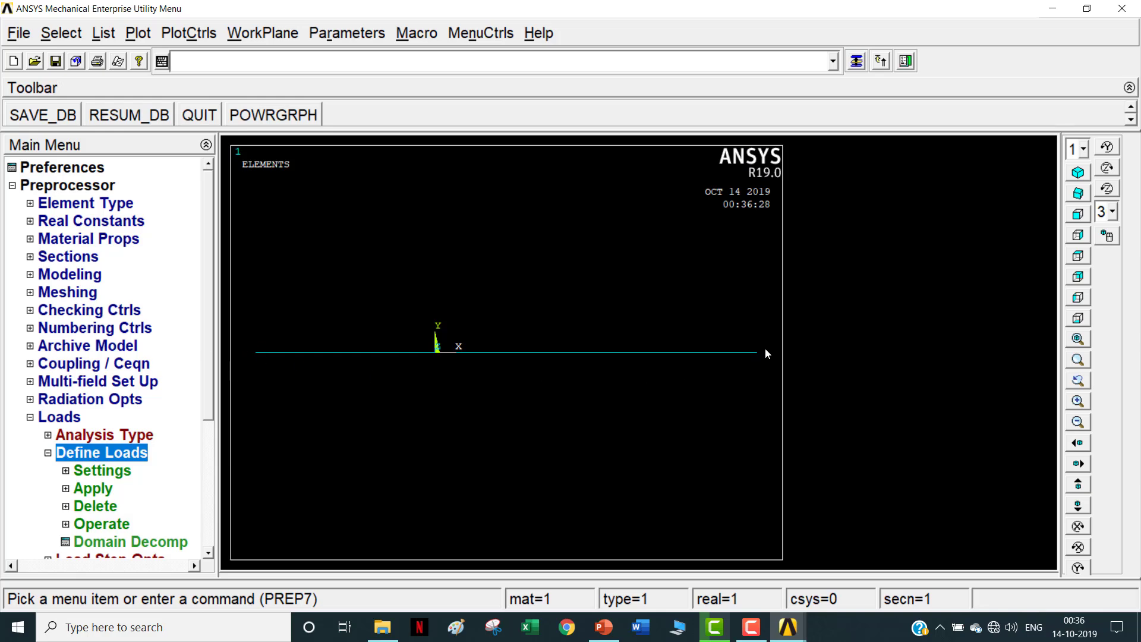
pyautogui.scroll(-2, 210, 414)
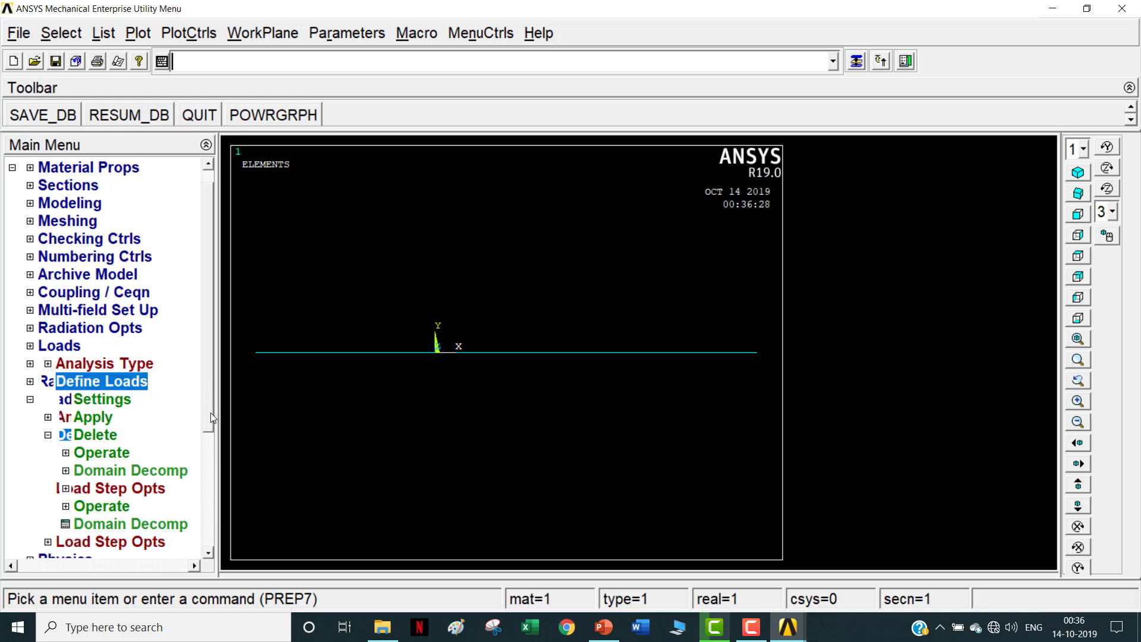
pyautogui.click(98, 382)
pyautogui.click(113, 400)
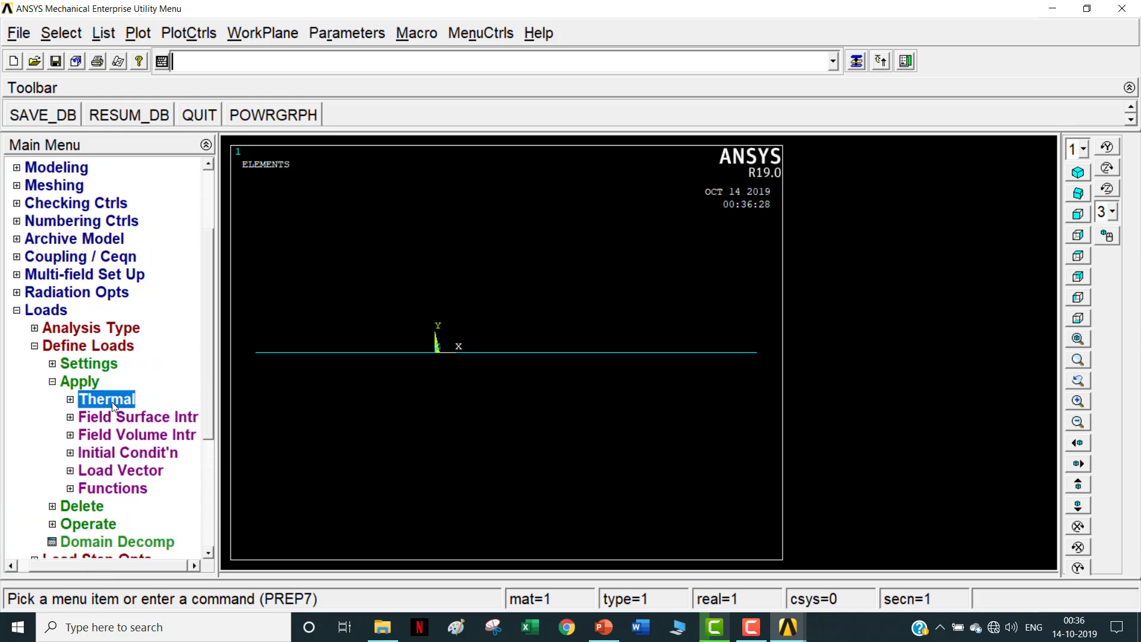
pyautogui.click(117, 419)
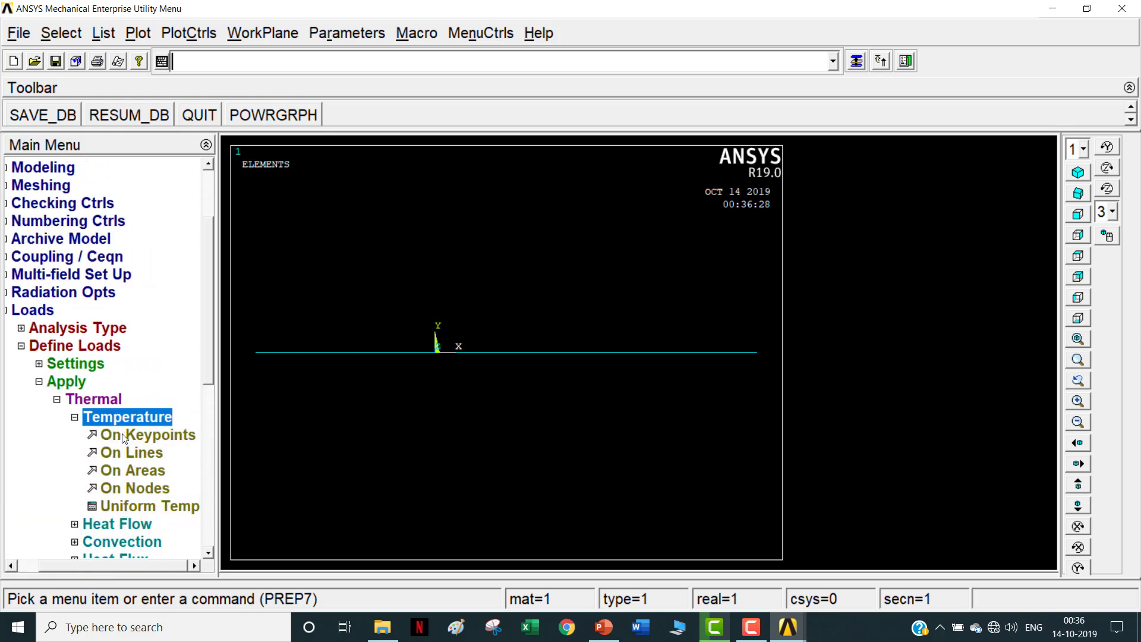
pyautogui.click(125, 435)
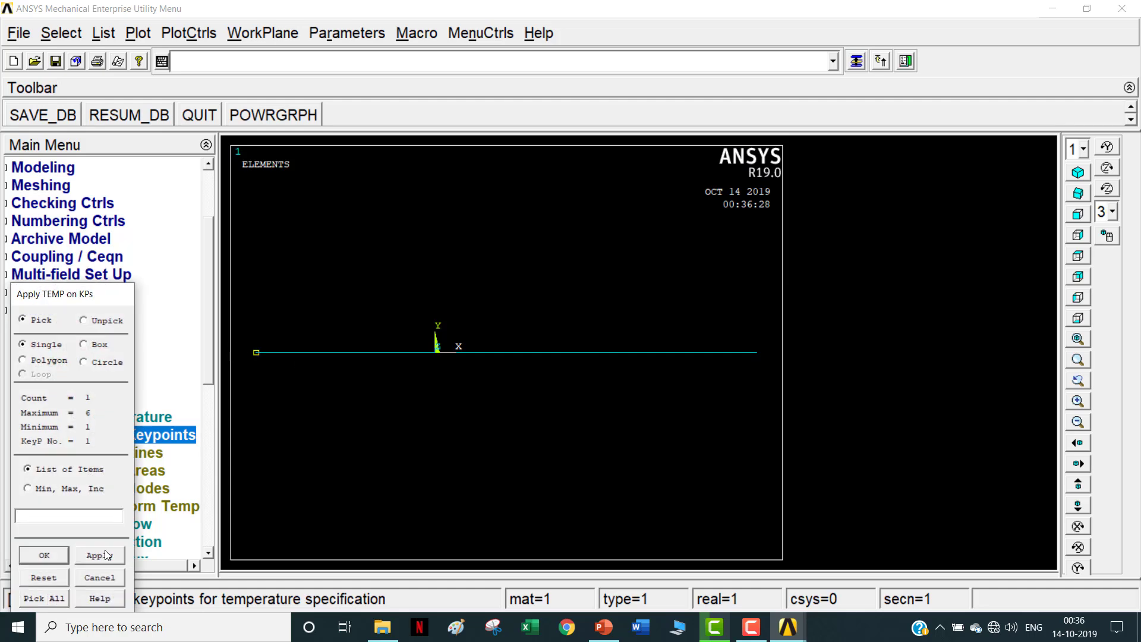
pyautogui.click(44, 555)
pyautogui.click(649, 258)
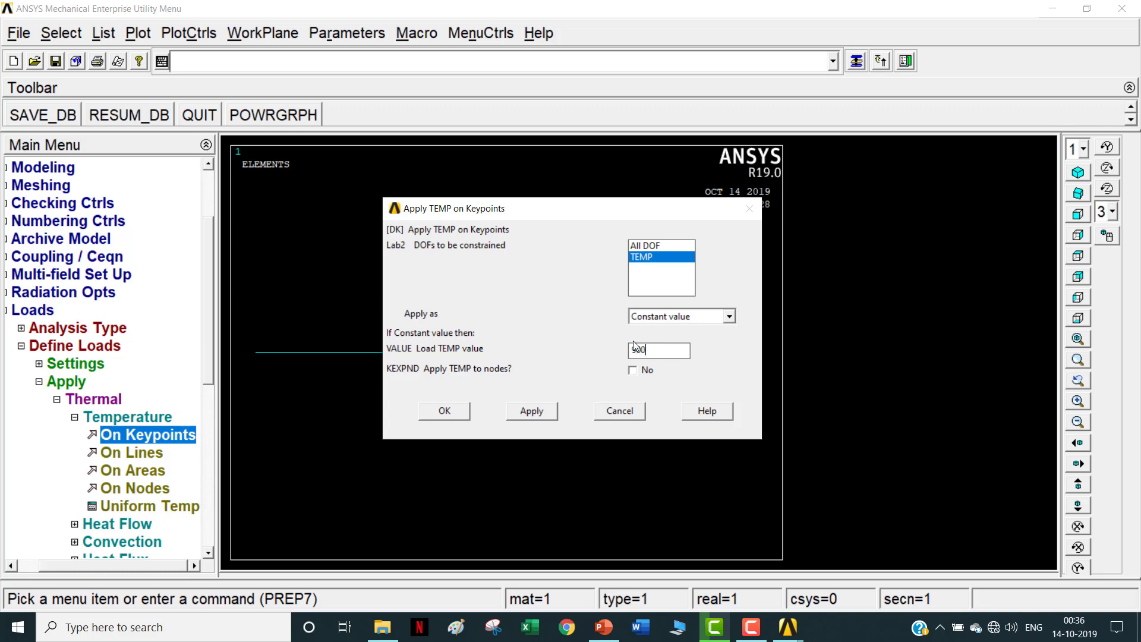
pyautogui.click(531, 411)
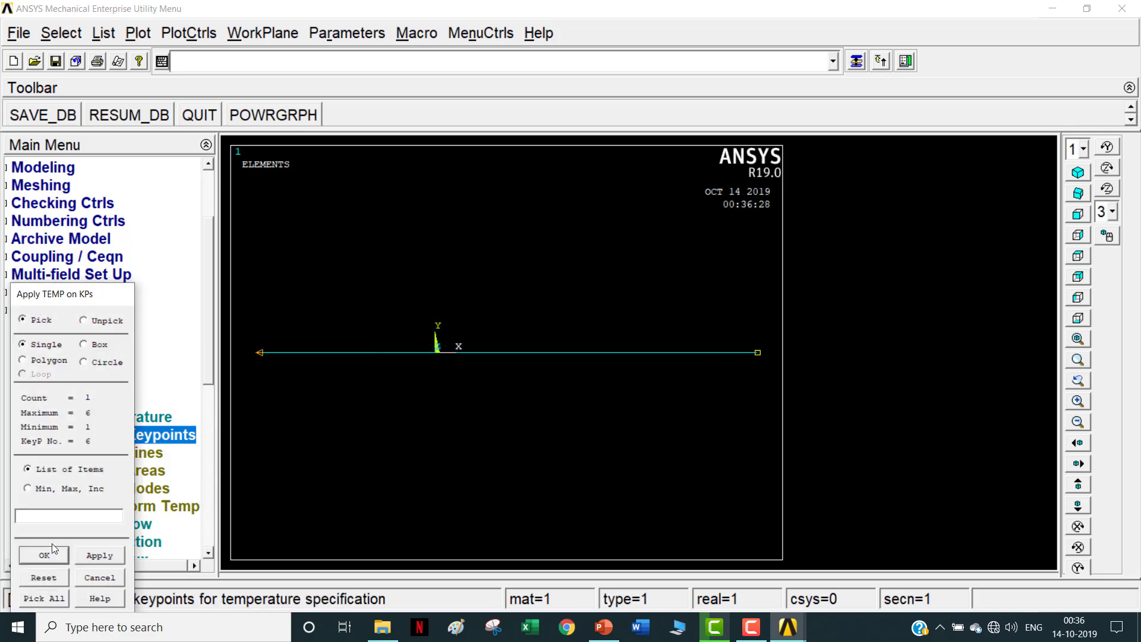
# Apply a constant TEMP value of 30 to keypoint 6 at the right end of the line model
pyautogui.click(45, 555)
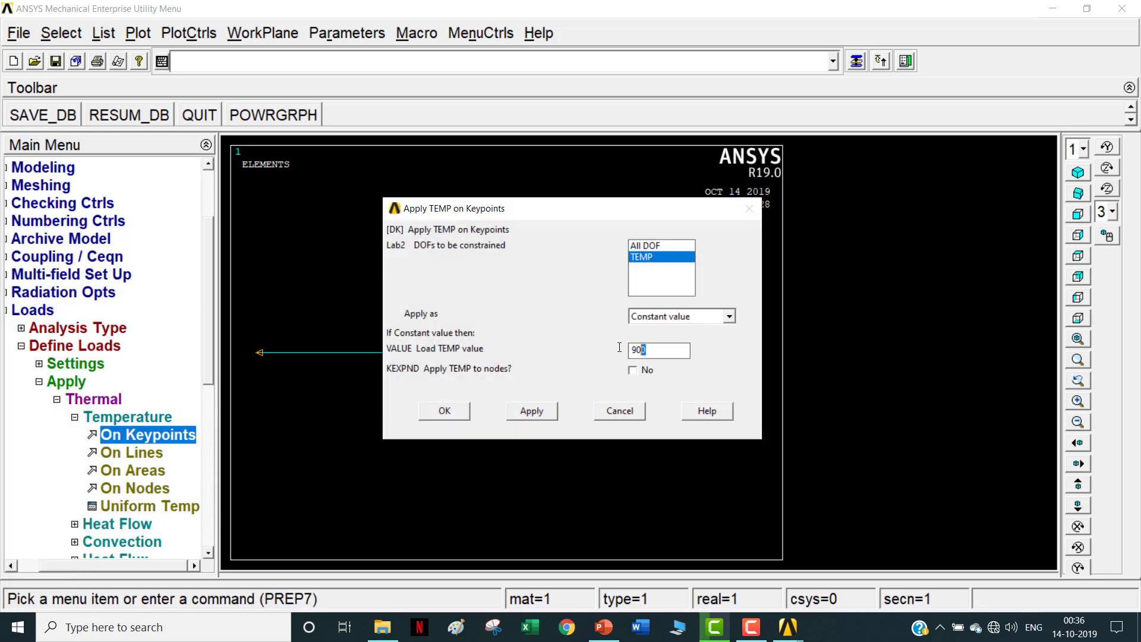
pyautogui.moveTo(619, 347); pyautogui.dragTo(609, 349)
pyautogui.write('30')
pyautogui.click(463, 417)
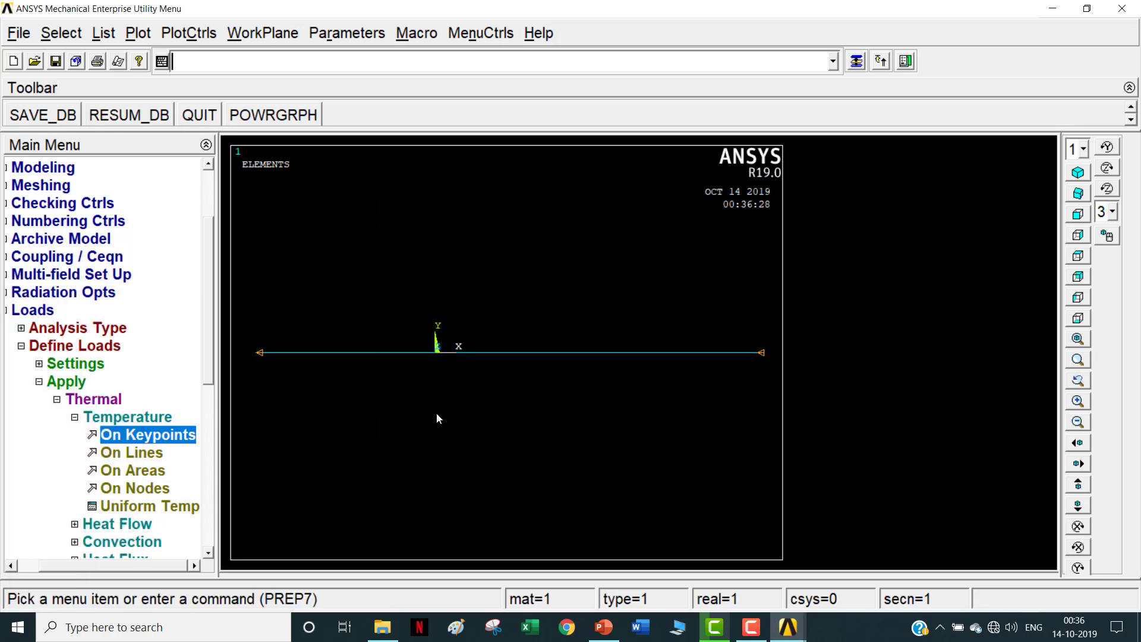
# Solve the current load step, accepting the model check prompt, and dismiss the completion note and status listing
pyautogui.click(13, 312)
pyautogui.click(54, 423)
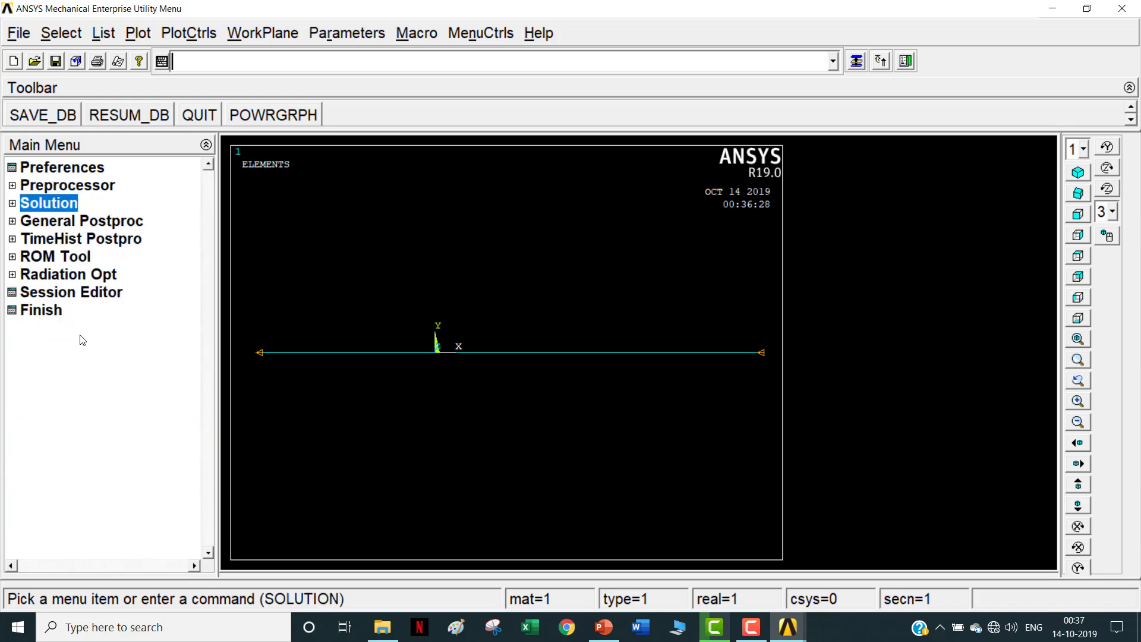
pyautogui.click(62, 329)
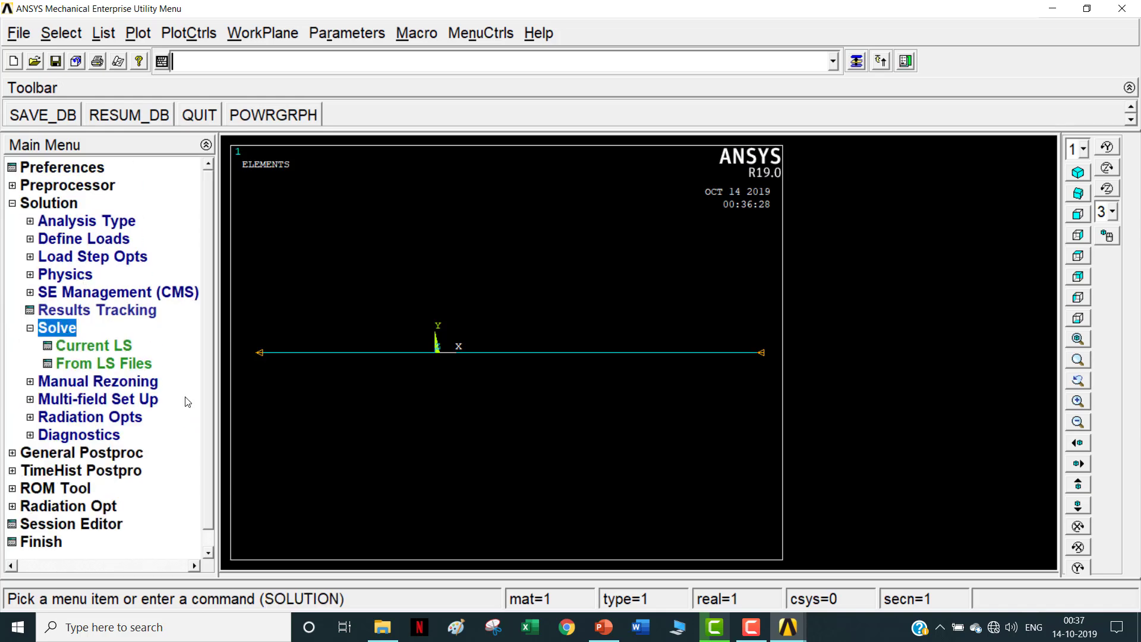
pyautogui.click(108, 348)
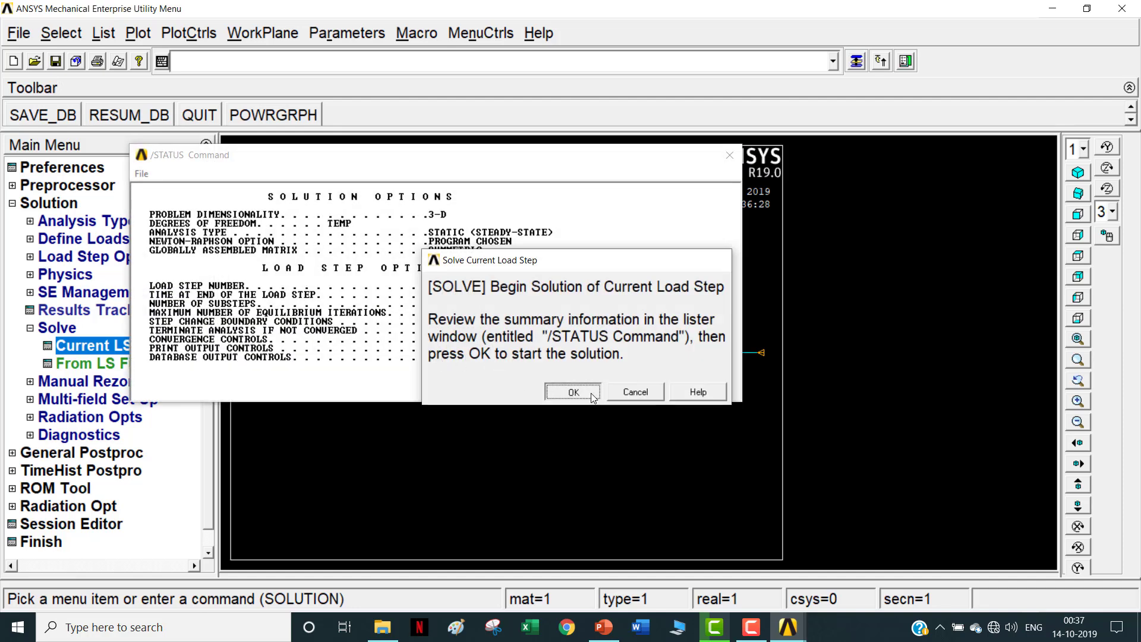
pyautogui.click(591, 394)
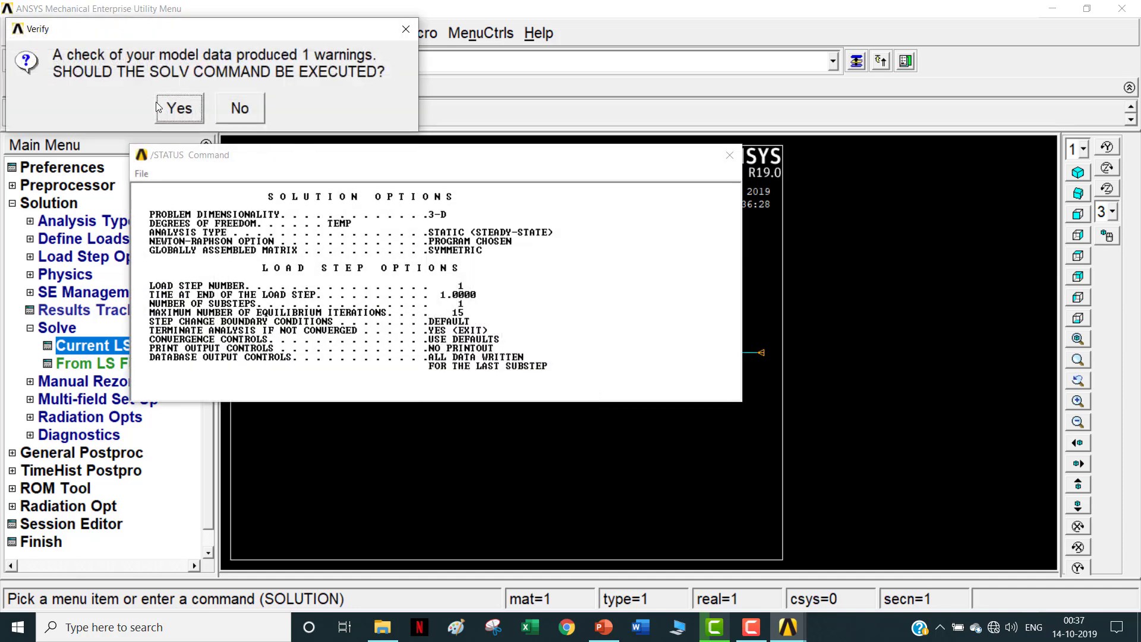
pyautogui.click(165, 107)
pyautogui.click(177, 108)
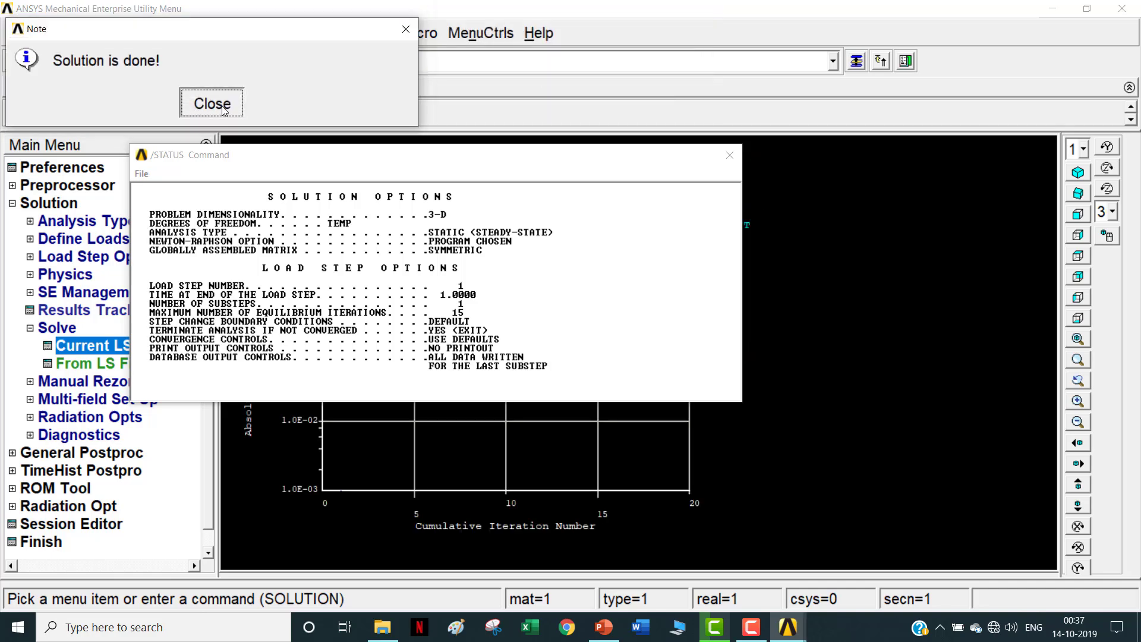
pyautogui.click(213, 104)
pyautogui.click(729, 155)
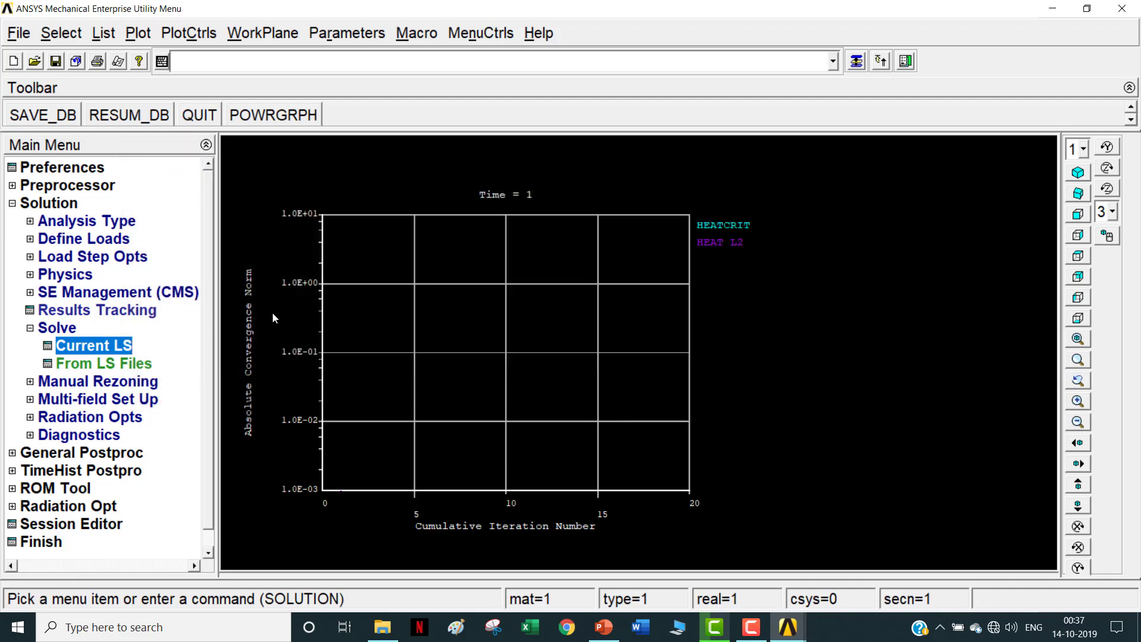
# Plot the nodal temperature from the DOF solution as a contour plot
pyautogui.click(58, 204)
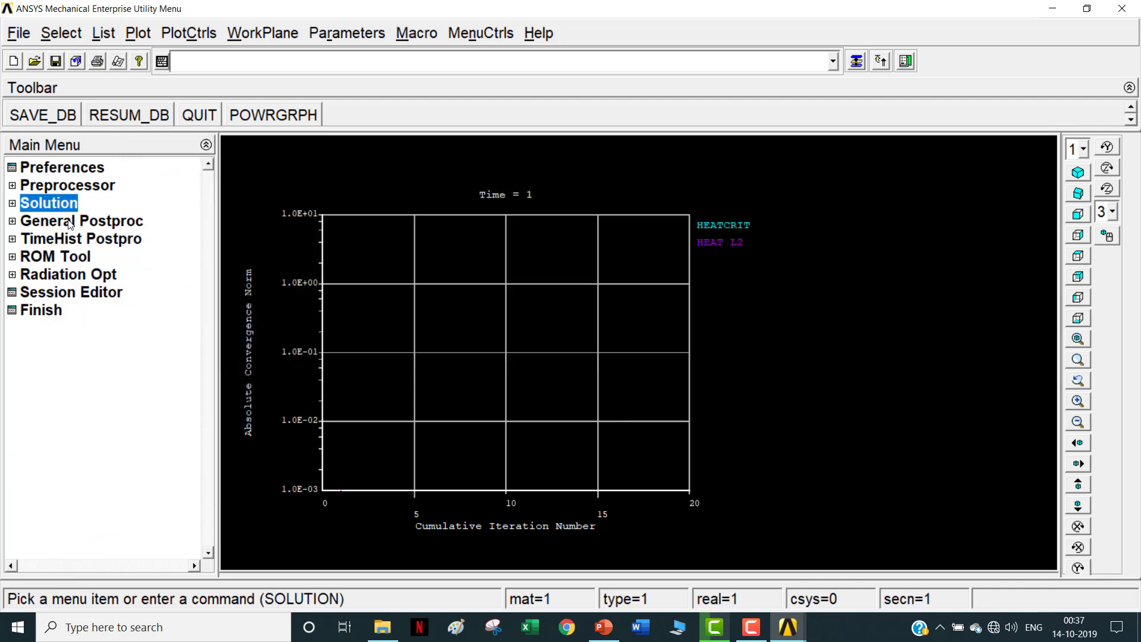
pyautogui.click(70, 222)
pyautogui.click(80, 295)
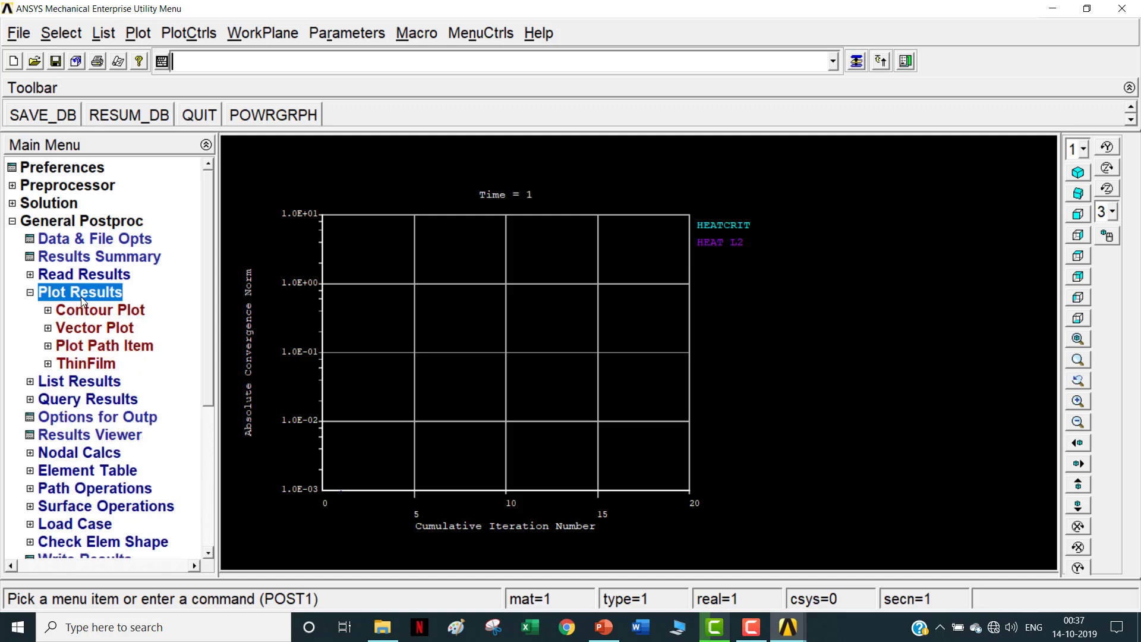
pyautogui.click(95, 312)
pyautogui.click(98, 326)
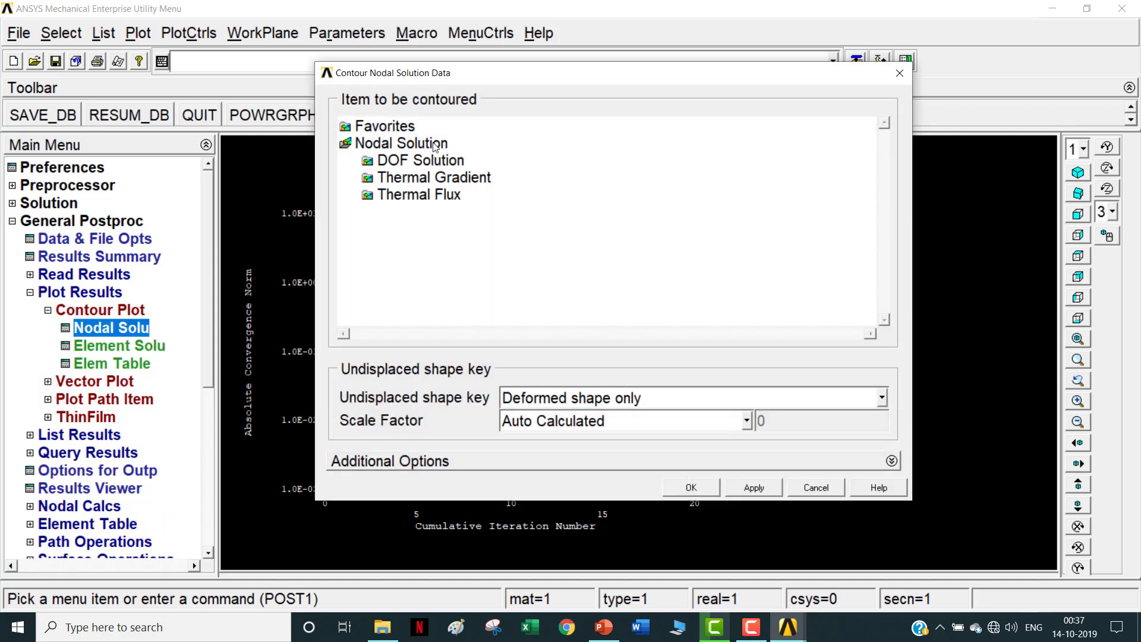
pyautogui.click(414, 163)
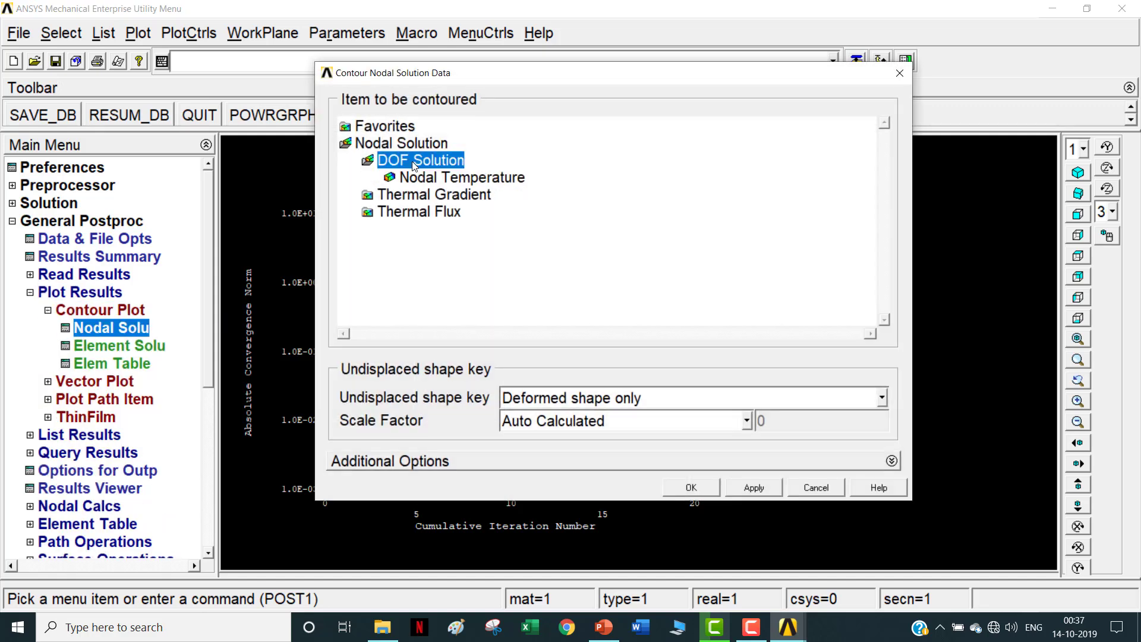
pyautogui.click(478, 179)
pyautogui.click(691, 487)
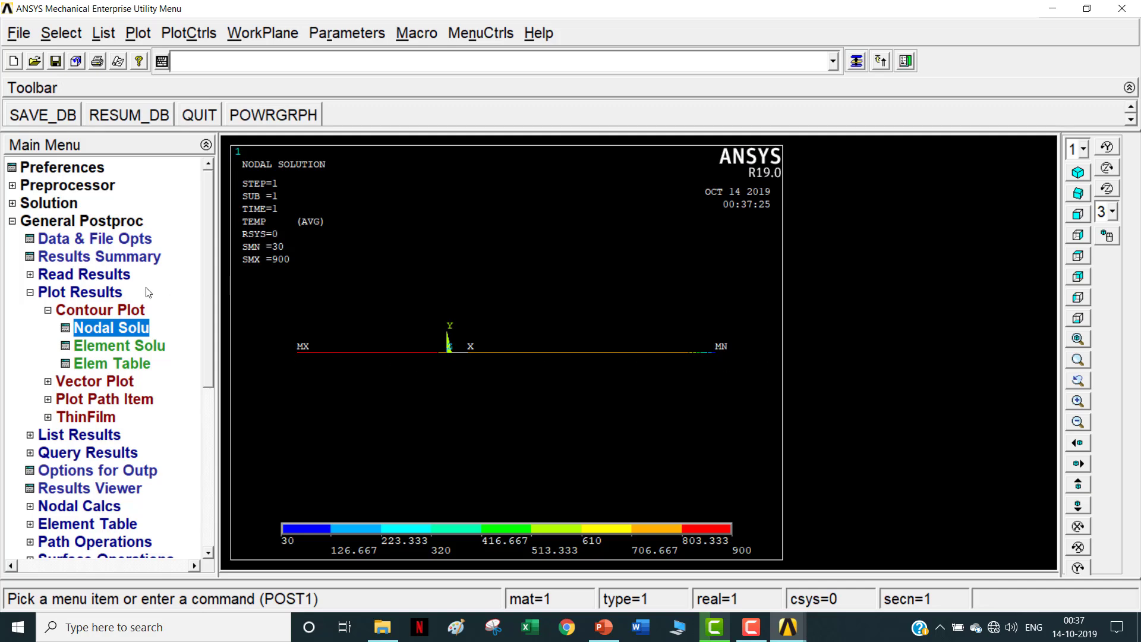
pyautogui.click(201, 33)
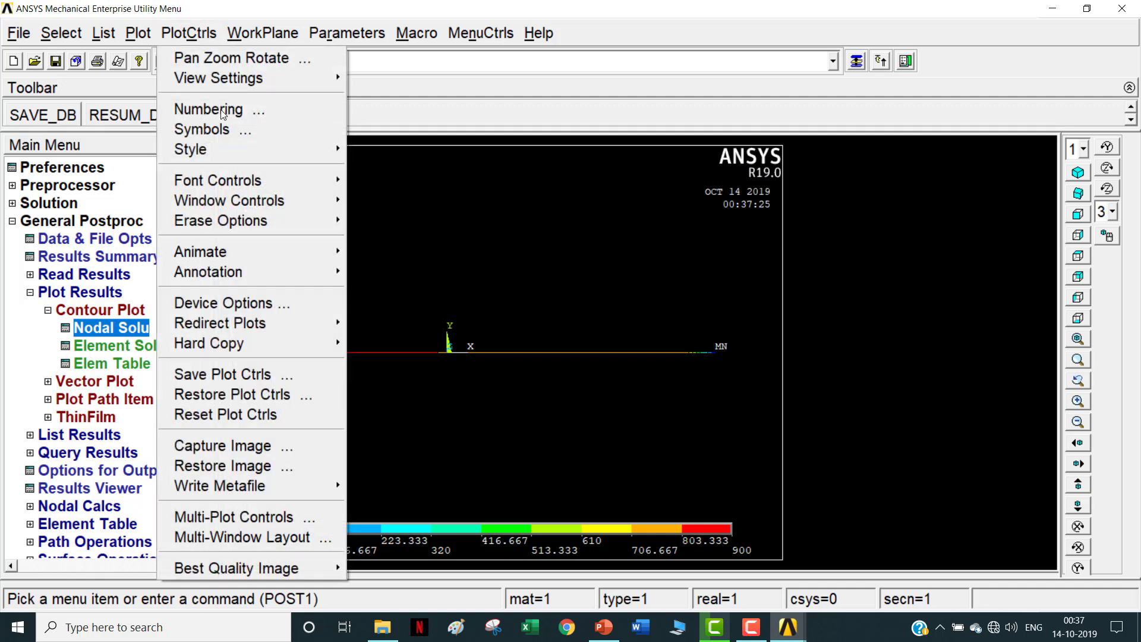
pyautogui.moveTo(273, 483)
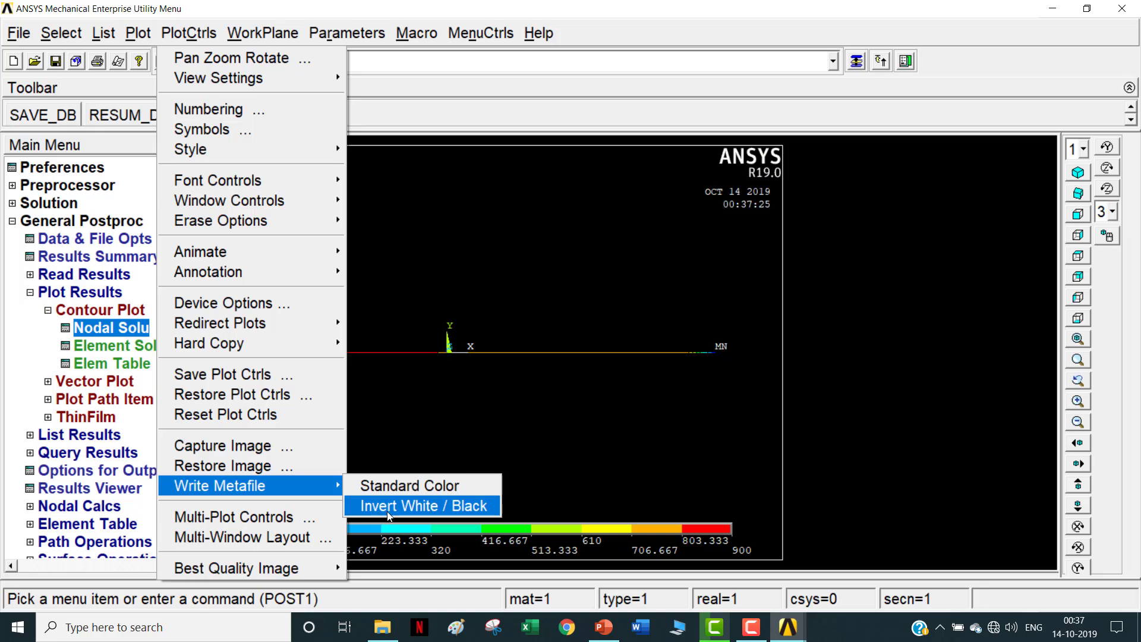
pyautogui.click(91, 321)
pyautogui.click(86, 313)
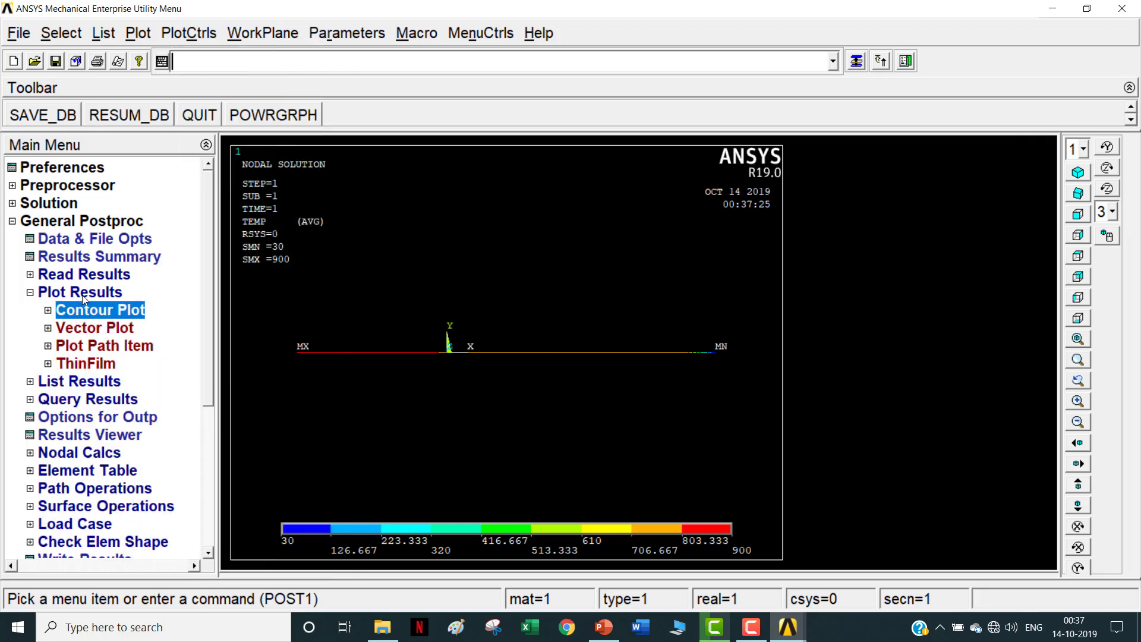
pyautogui.click(83, 297)
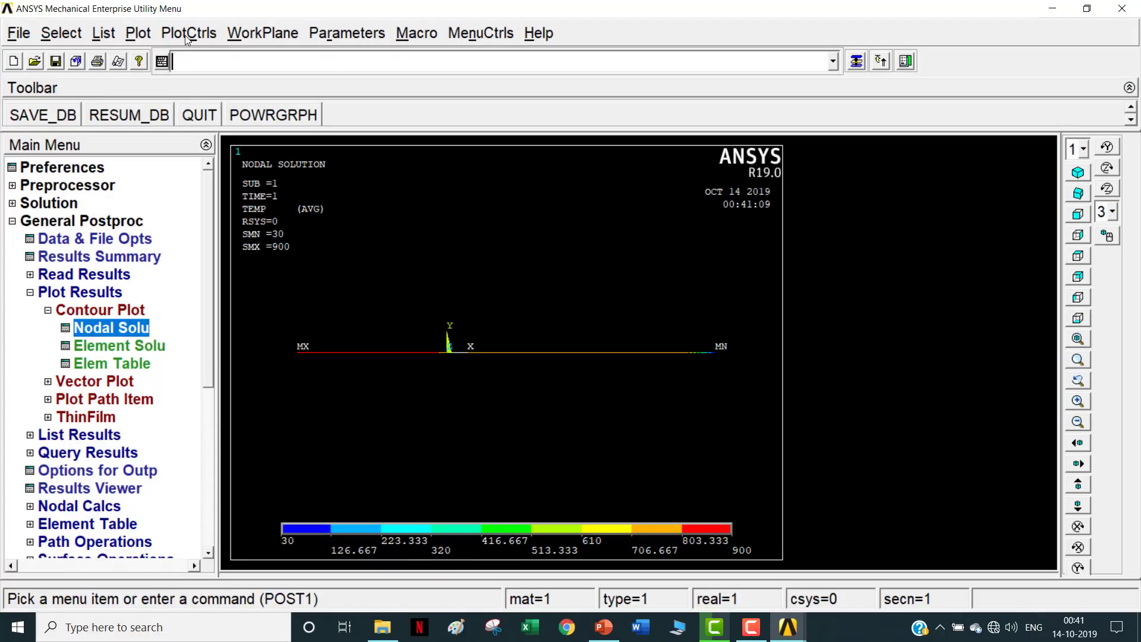
pyautogui.click(189, 33)
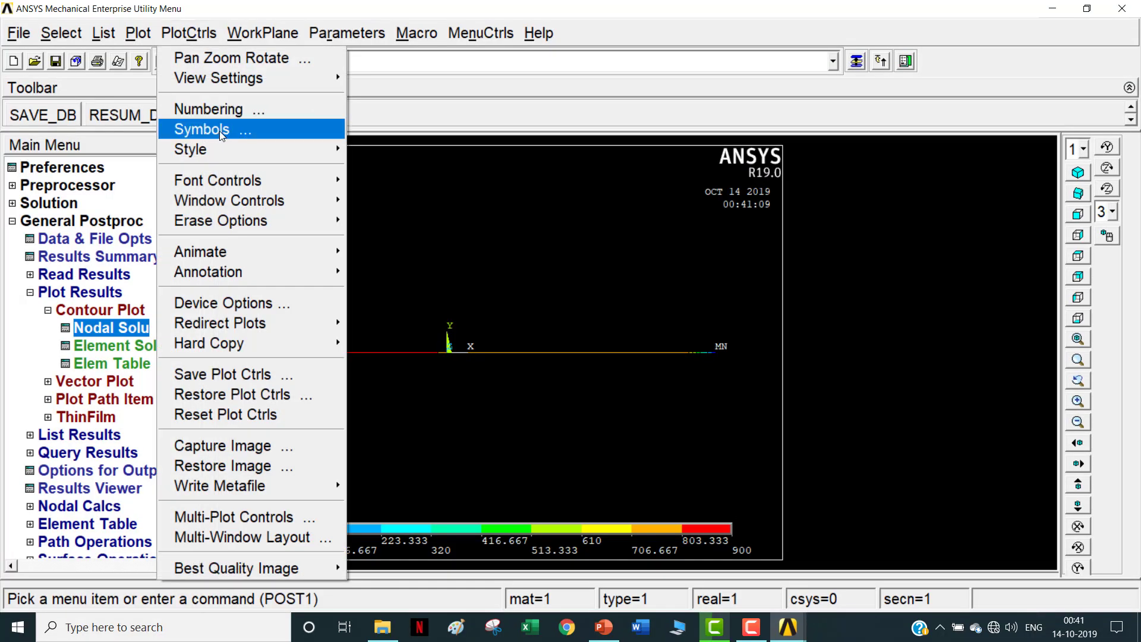
pyautogui.click(66, 288)
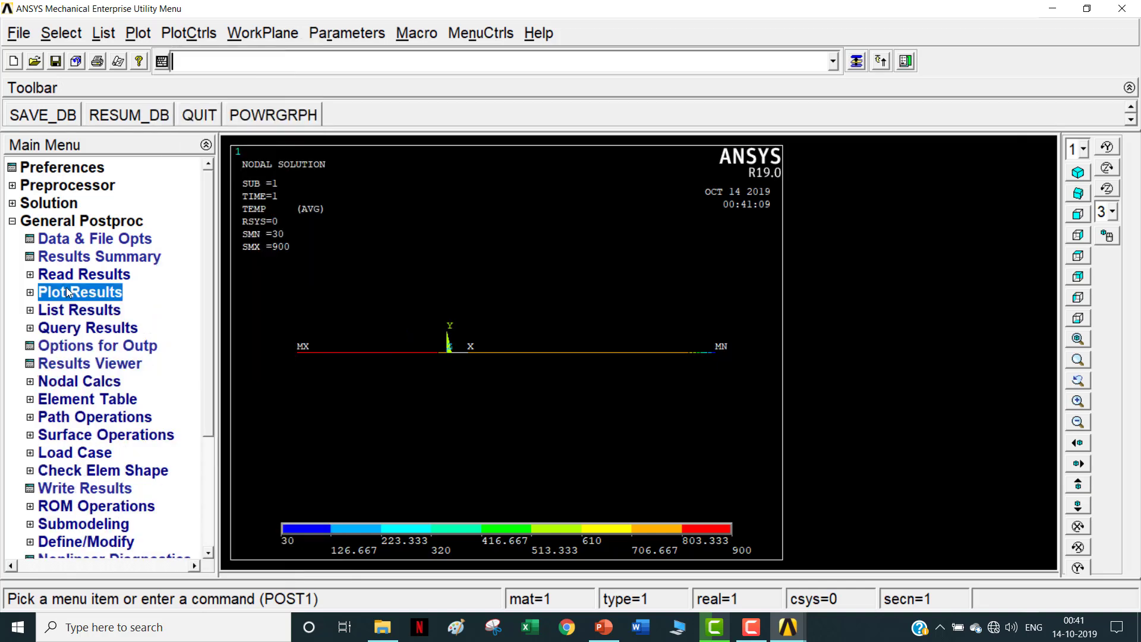
pyautogui.click(66, 288)
pyautogui.click(189, 33)
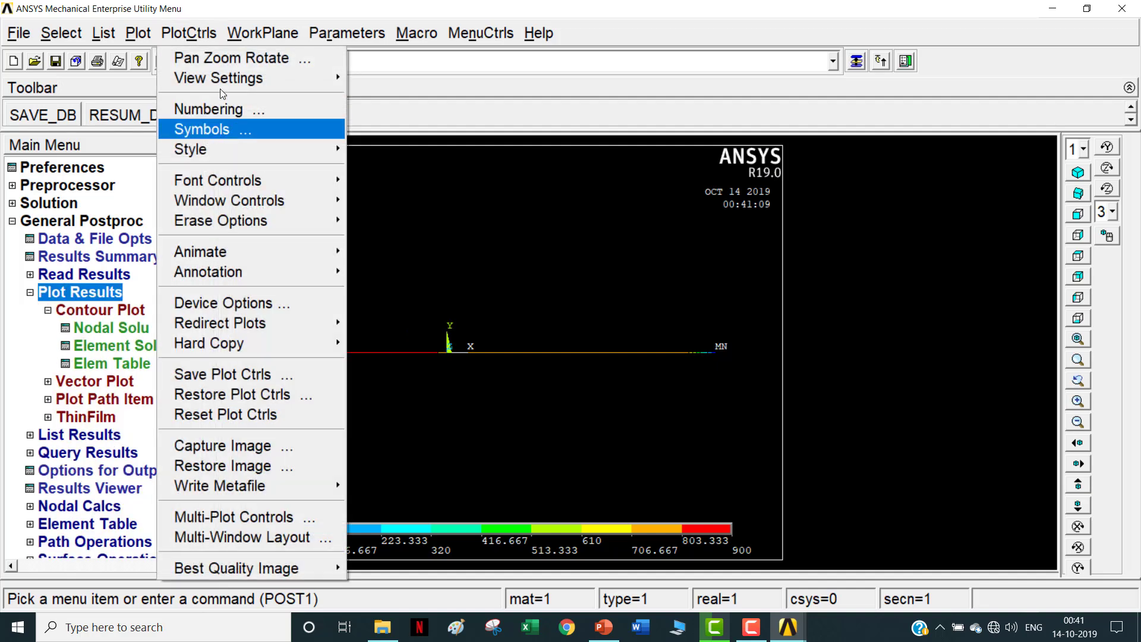
pyautogui.moveTo(226, 156)
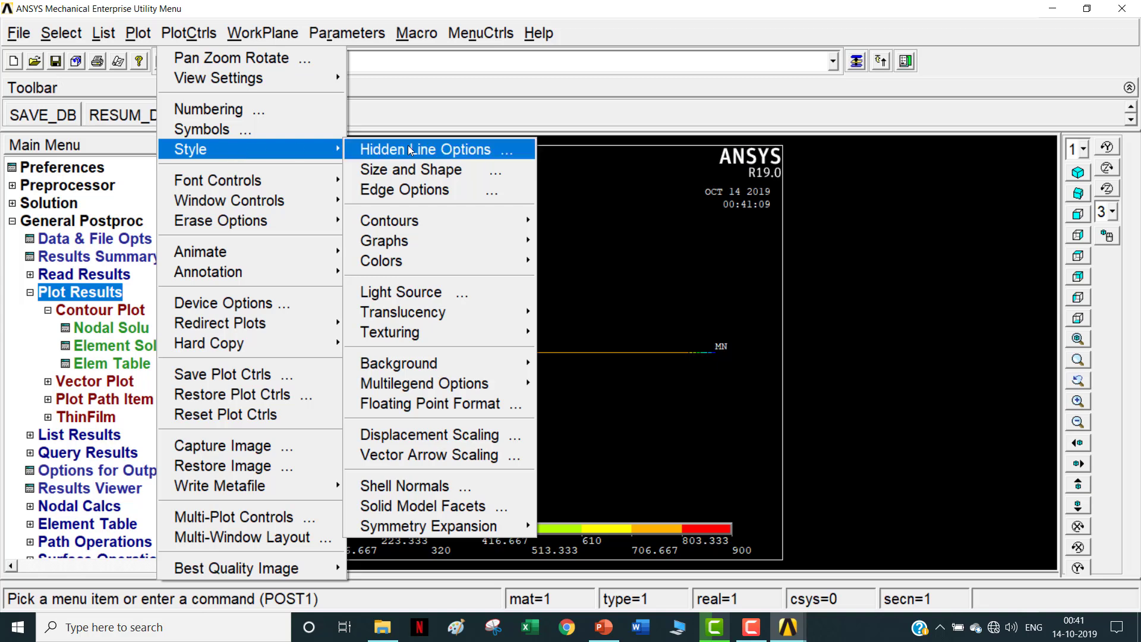
pyautogui.click(413, 173)
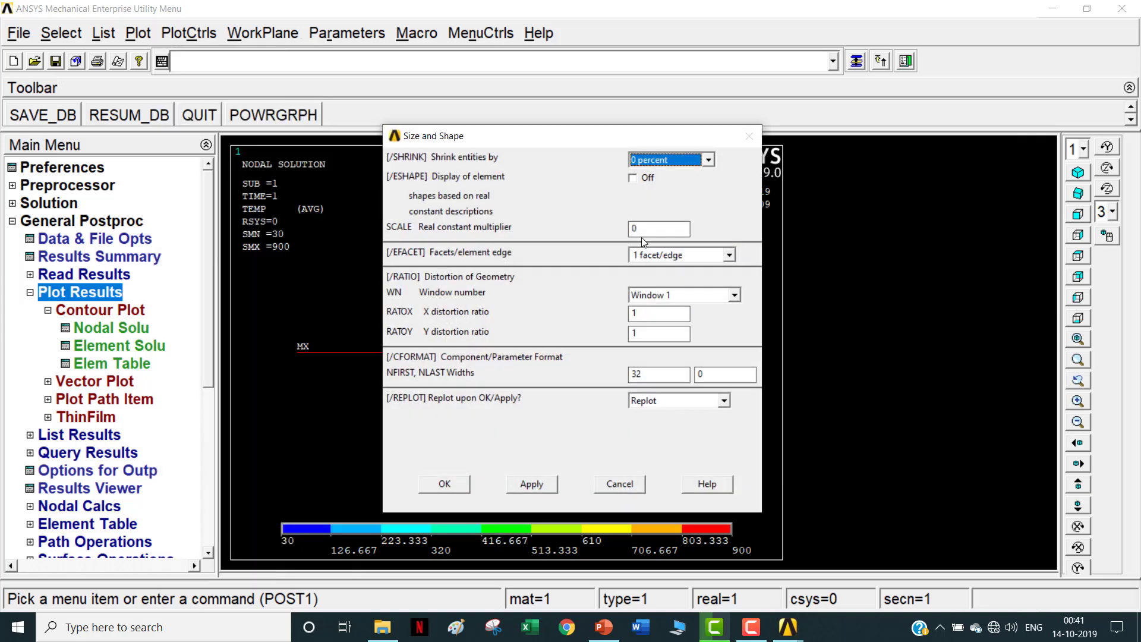
pyautogui.click(638, 179)
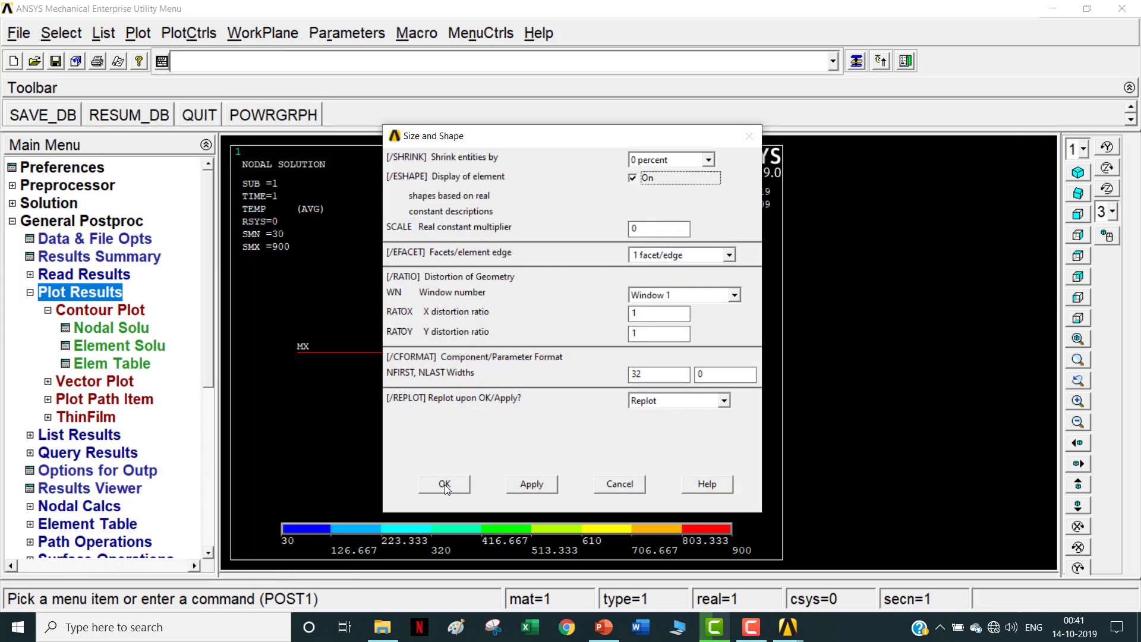
pyautogui.click(643, 485)
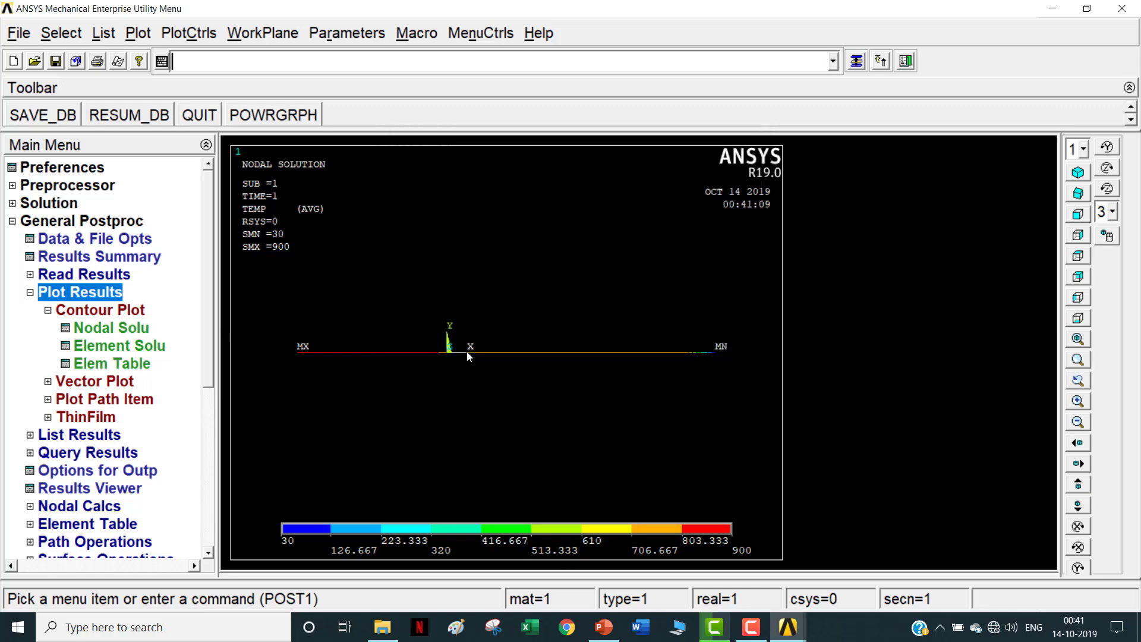
# Turn on the display of element shapes based on real constants and replot the temperature contour
pyautogui.click(189, 33)
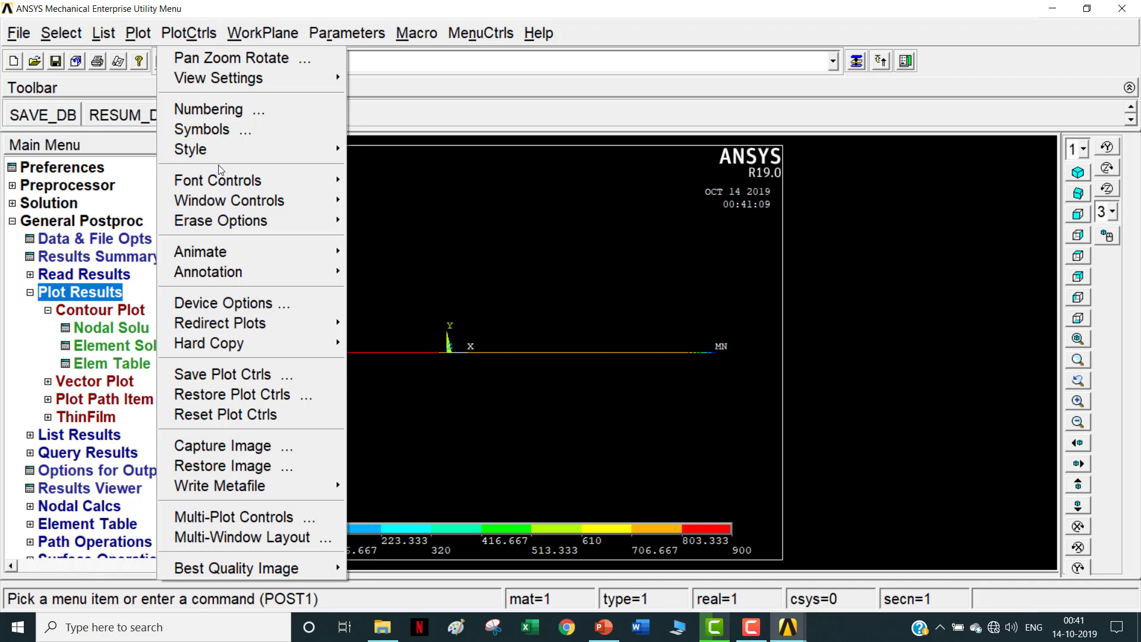
pyautogui.moveTo(337, 156)
pyautogui.click(384, 169)
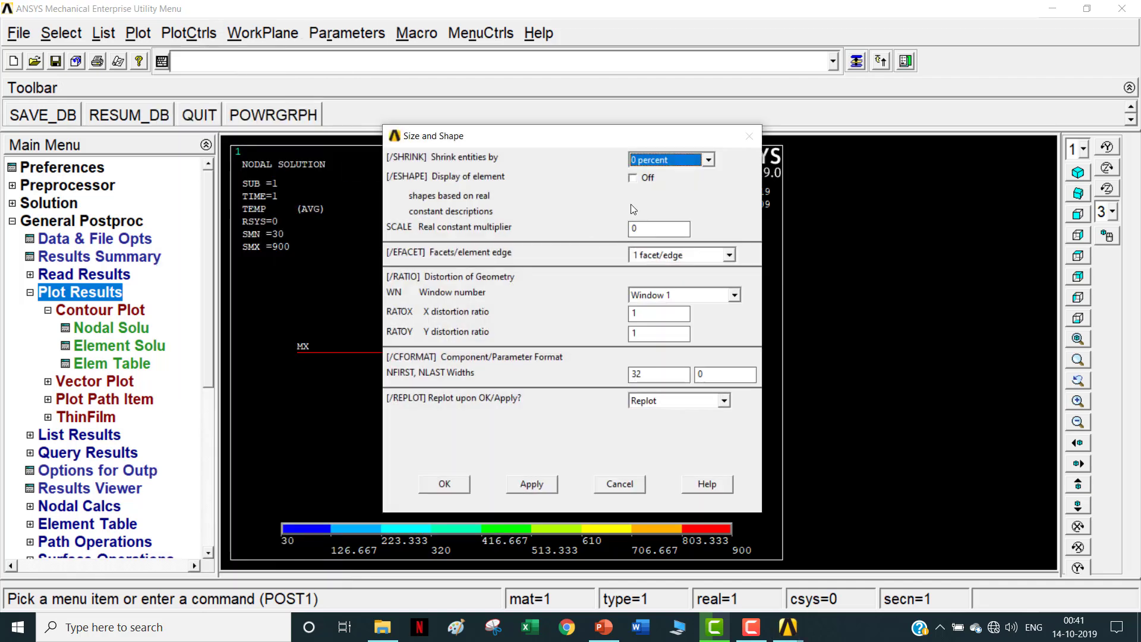
pyautogui.click(446, 485)
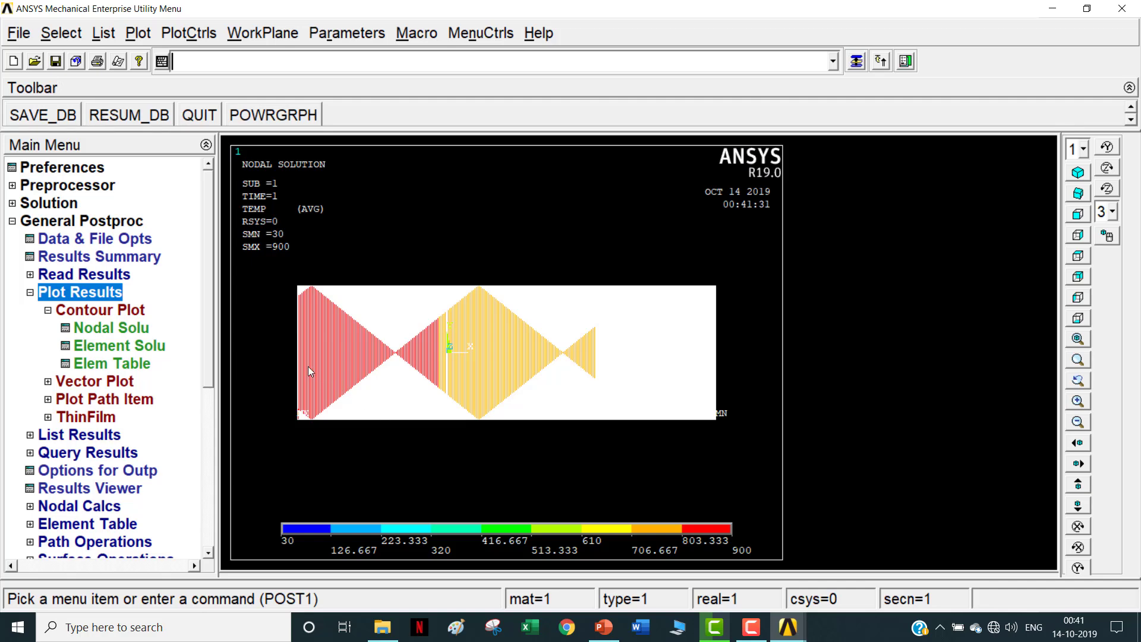
# Edit the LESIZE command in the session log to use 10 divisions on all lines, rerun the log and dismiss the warning
pyautogui.click(90, 222)
pyautogui.click(104, 298)
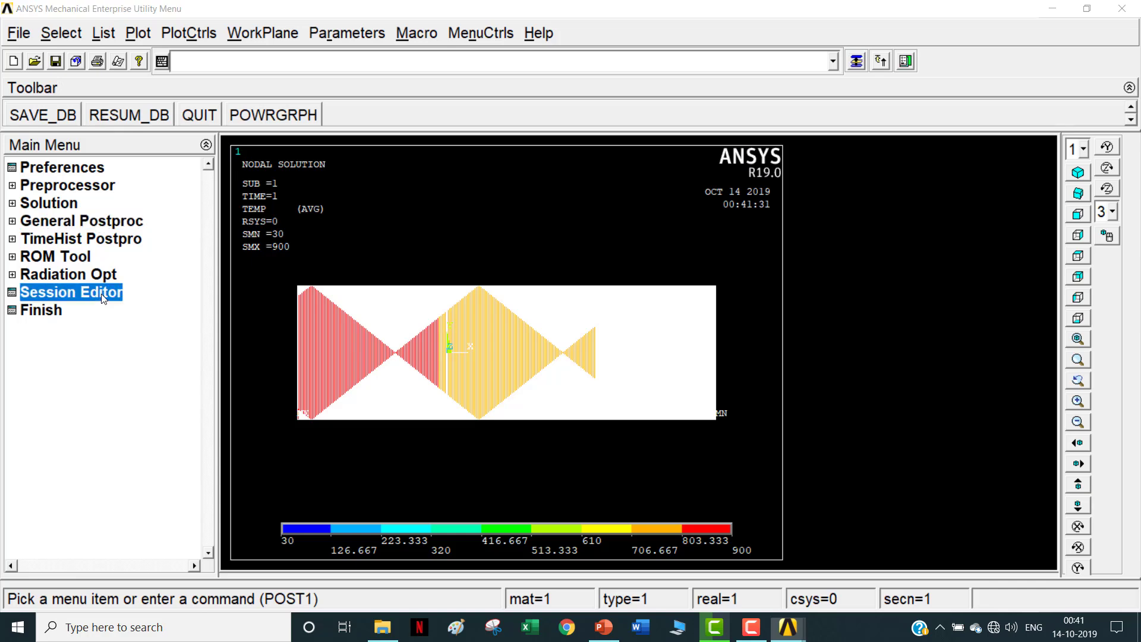
pyautogui.scroll(-15, 420, 307)
pyautogui.scroll(-20, 418, 307)
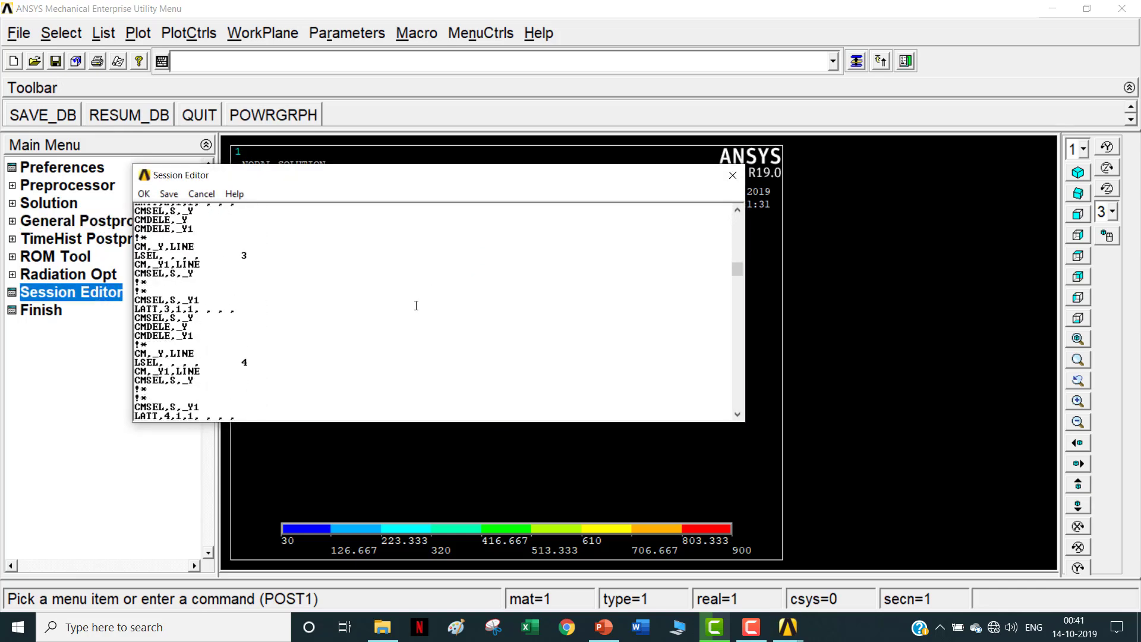
pyautogui.scroll(-3, 187, 352)
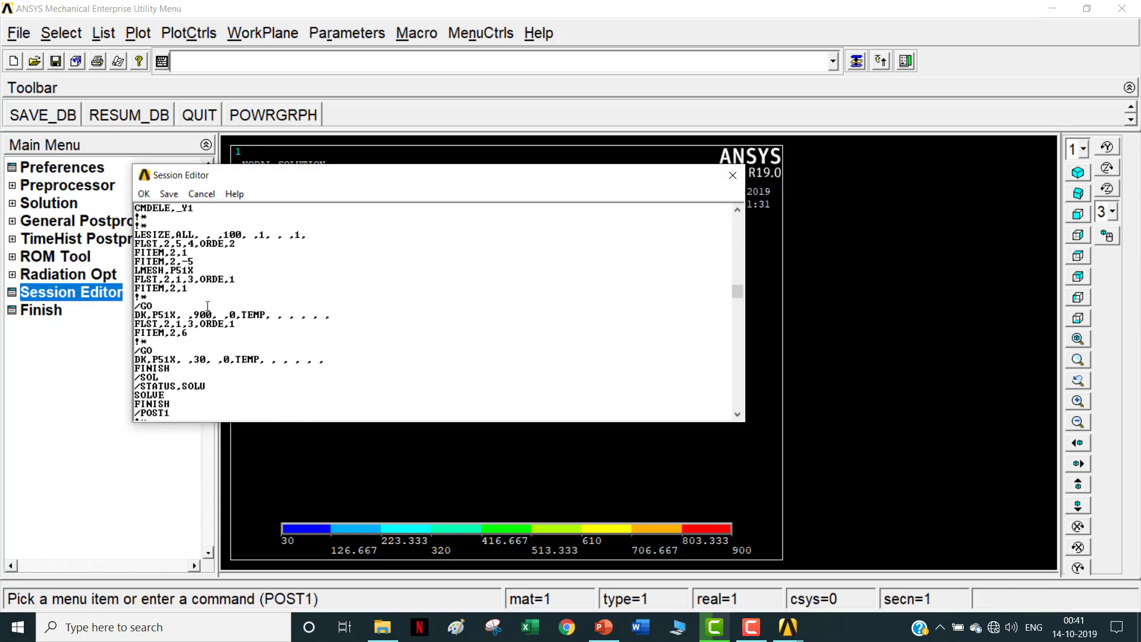
pyautogui.scroll(2, 207, 306)
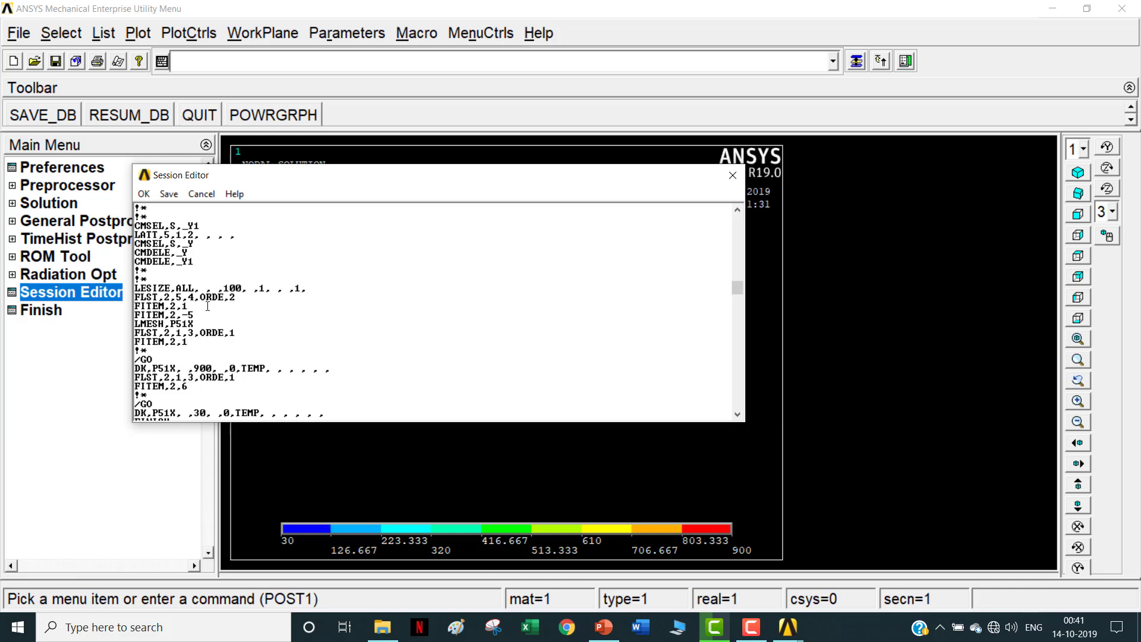
pyautogui.doubleClick(235, 289)
pyautogui.write('102')
pyautogui.press('BackSpace')
pyautogui.click(142, 194)
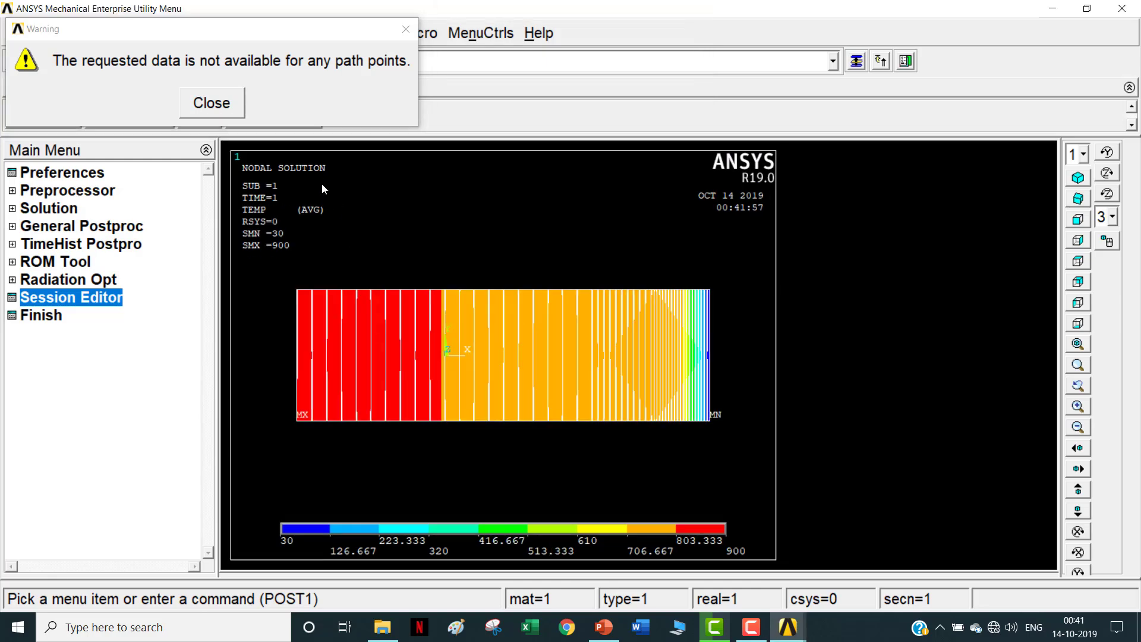
pyautogui.click(238, 112)
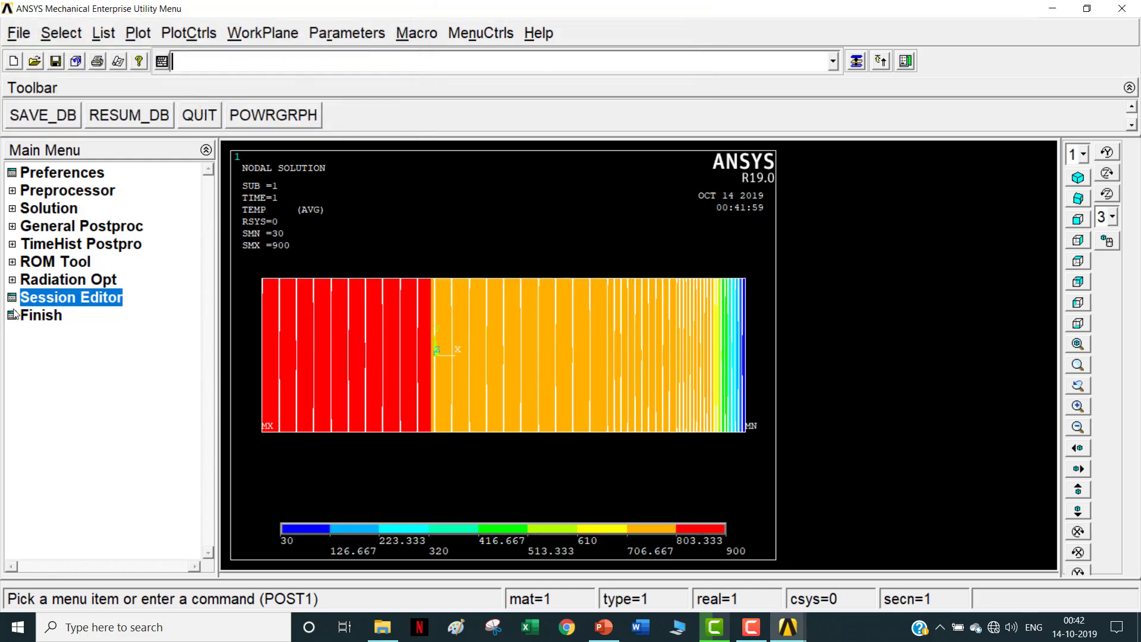
# Edit the logged LESIZE command to 1 division per line, rerun the session log and dismiss the warning
pyautogui.click(84, 302)
pyautogui.scroll(-15, 250, 344)
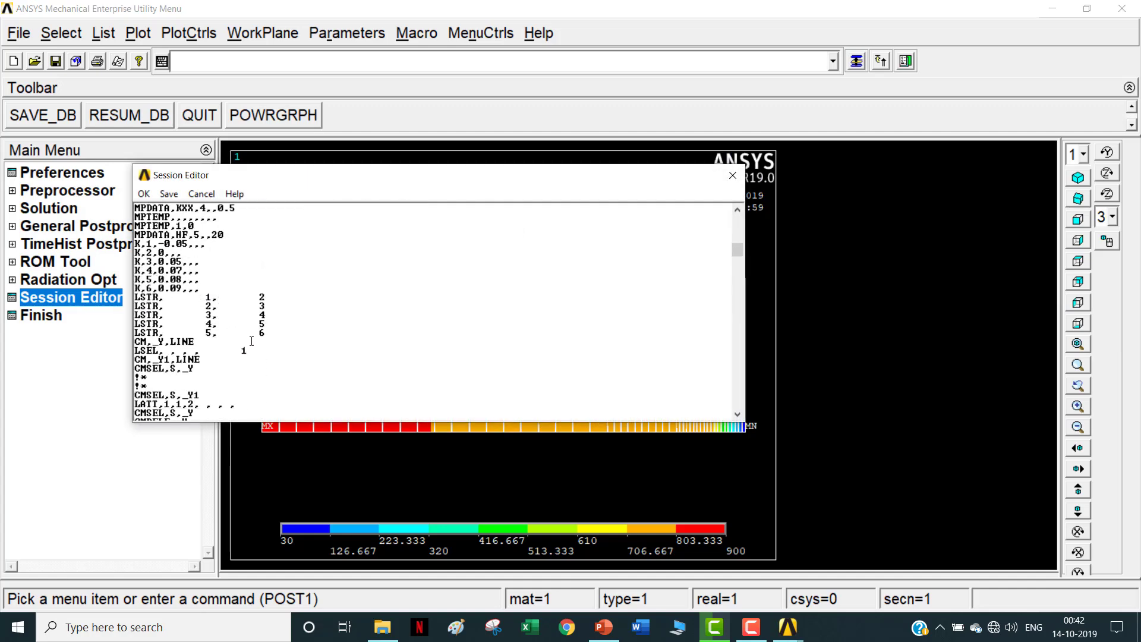
pyautogui.scroll(3, 250, 344)
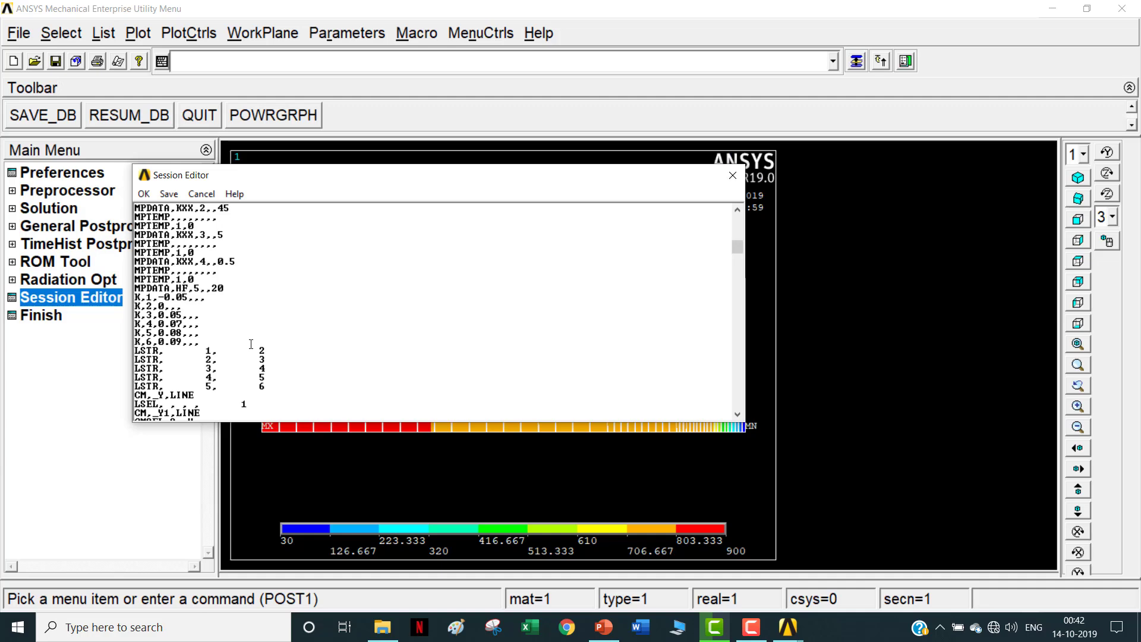
pyautogui.scroll(-20, 251, 344)
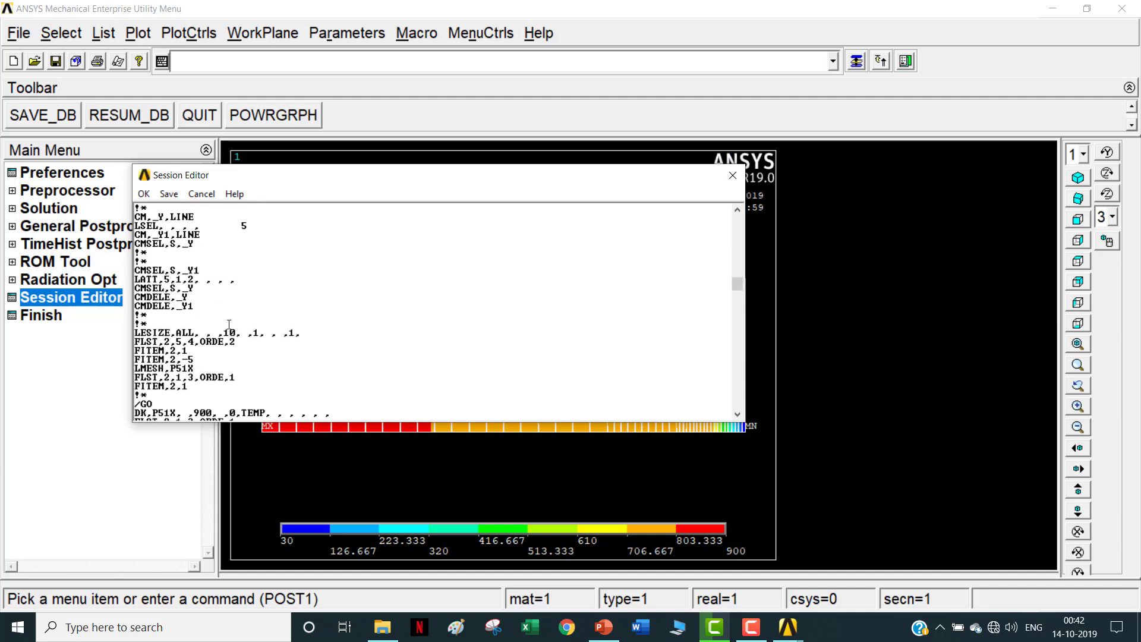
pyautogui.press('BackSpace')
pyautogui.press('BackSpace')
pyautogui.write('1')
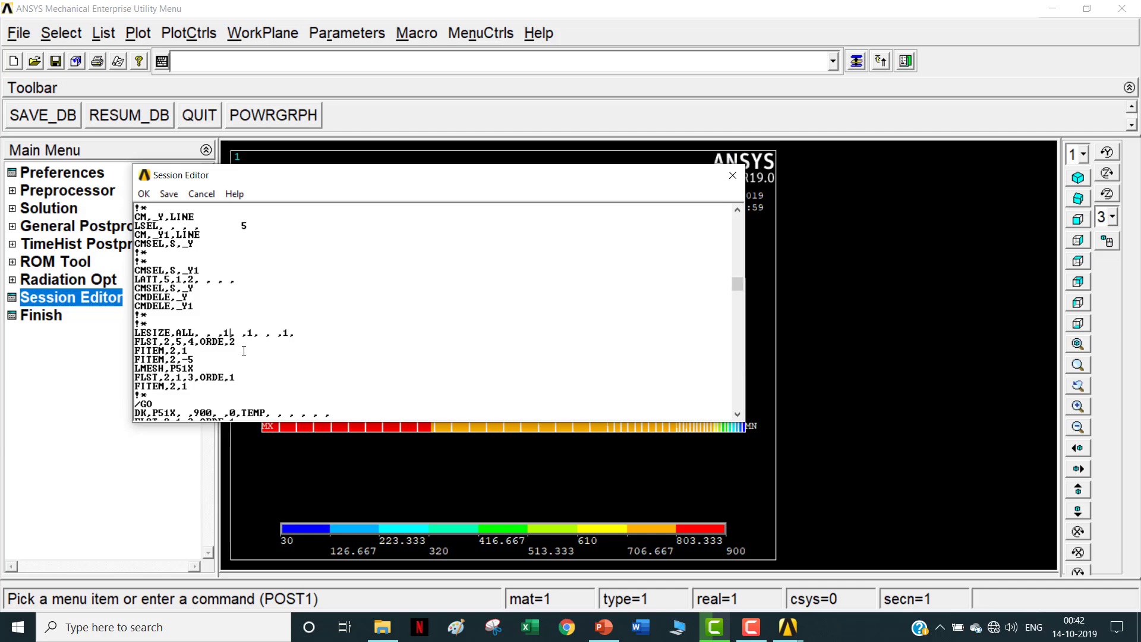
pyautogui.click(144, 194)
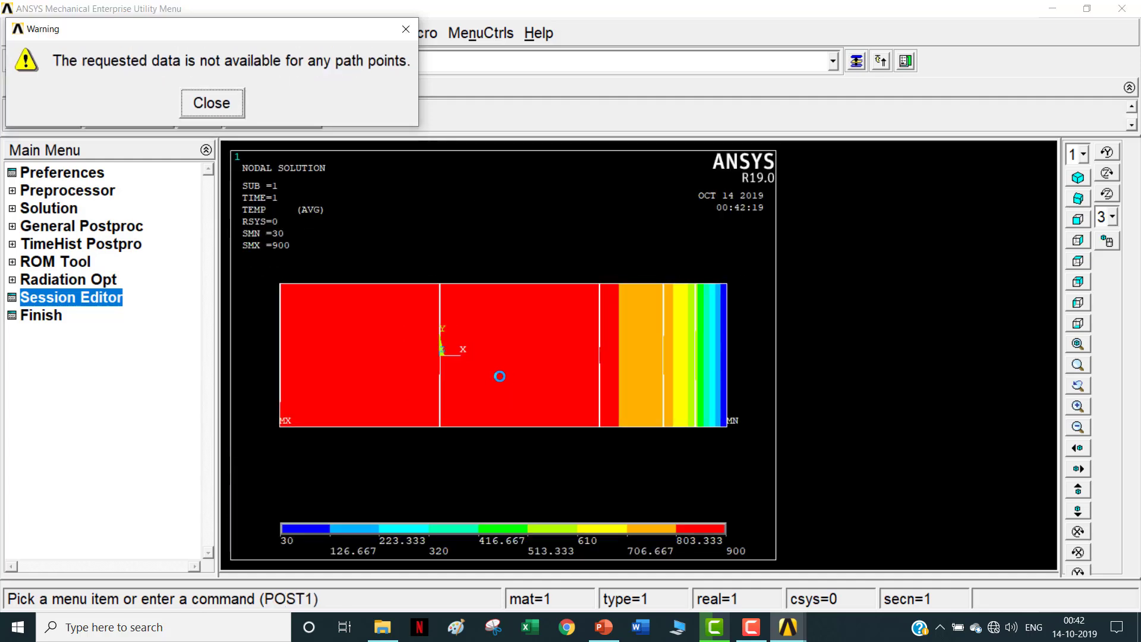
pyautogui.click(231, 108)
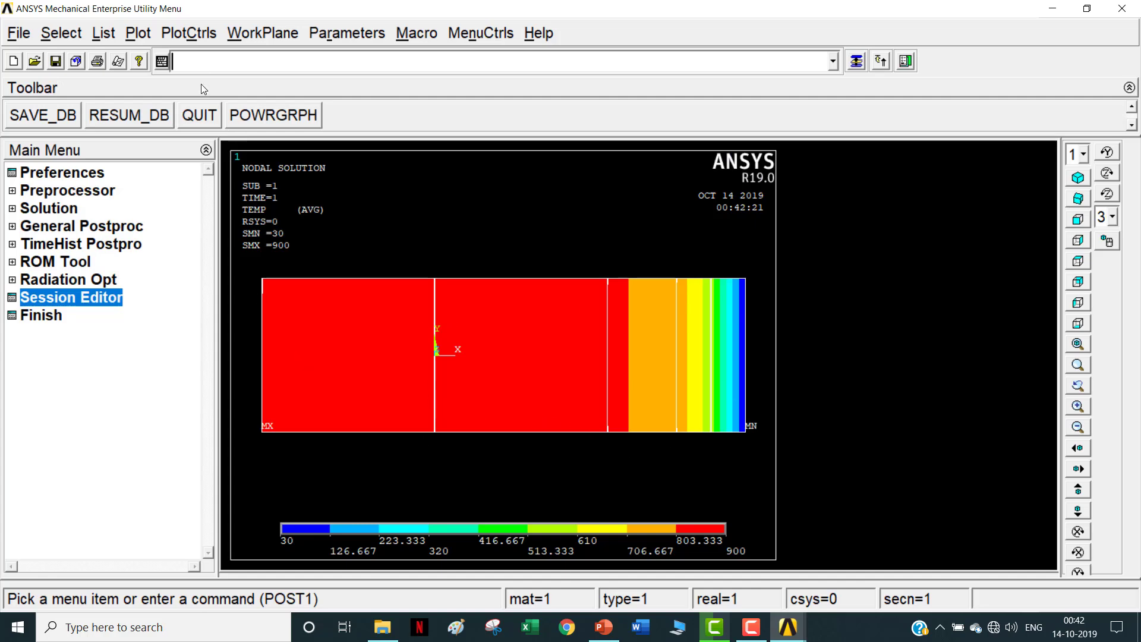
# Turn off the display of element shapes based on real constants and replot the temperature contour as a line
pyautogui.click(194, 32)
pyautogui.moveTo(220, 150)
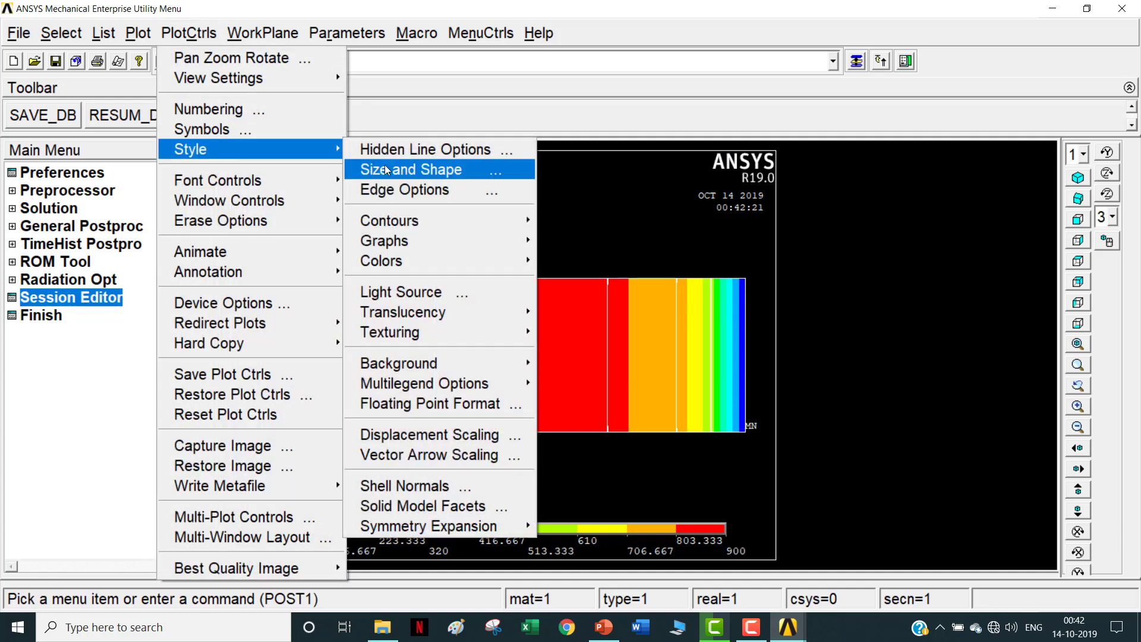
pyautogui.click(387, 170)
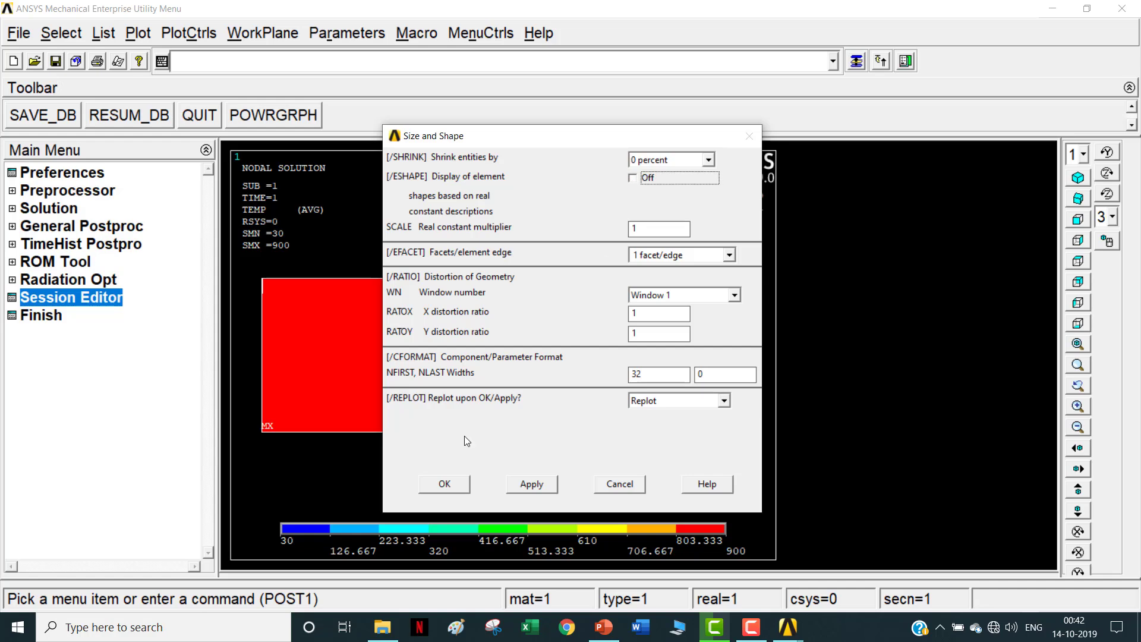
pyautogui.click(428, 489)
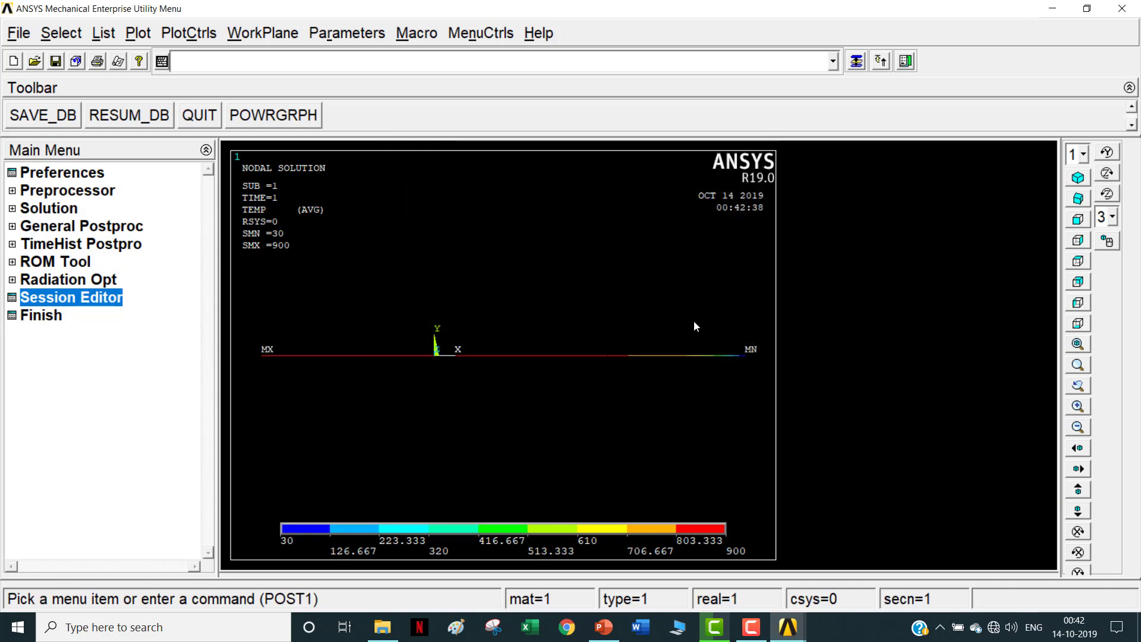
# Turn the real-constant element shape display back on and replot the temperature contour
pyautogui.click(202, 34)
pyautogui.moveTo(238, 149)
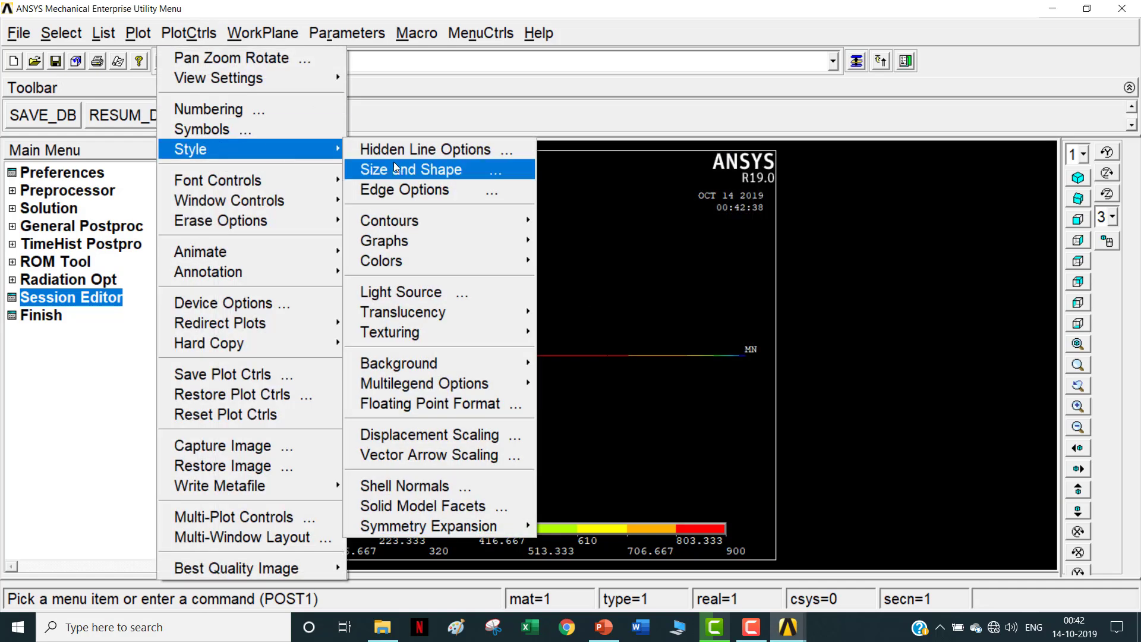
pyautogui.click(395, 165)
pyautogui.click(633, 178)
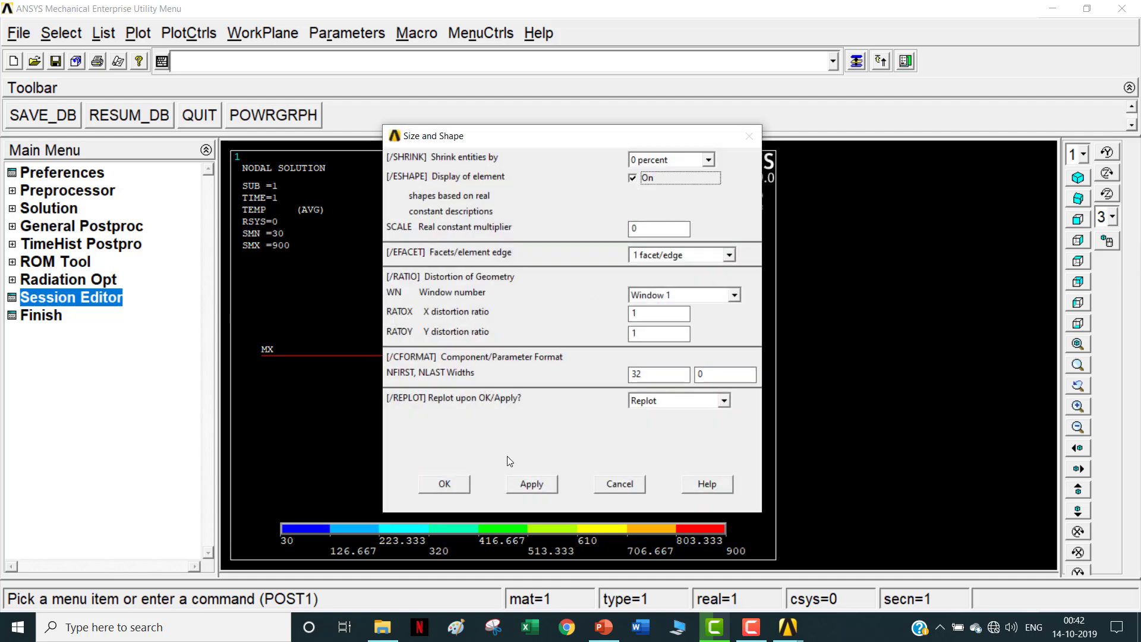
pyautogui.click(465, 486)
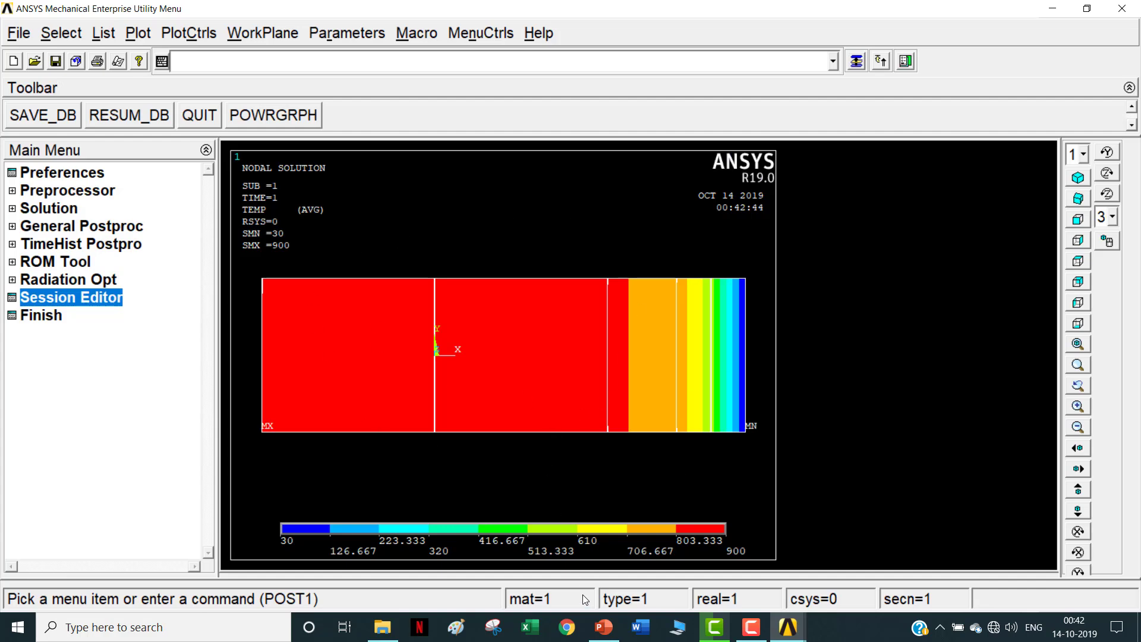
# Switch to PowerPoint and view the boundary conditions slide and the composite cylinder and composite sphere problem definitions
pyautogui.click(603, 627)
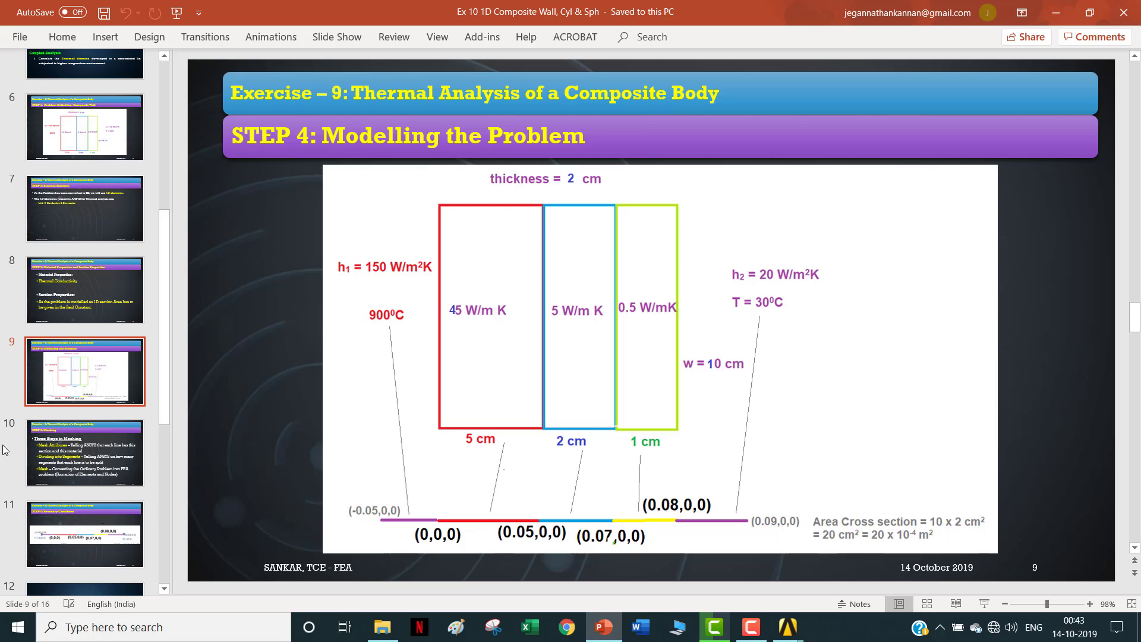
pyautogui.scroll(-3, 87, 359)
pyautogui.click(87, 359)
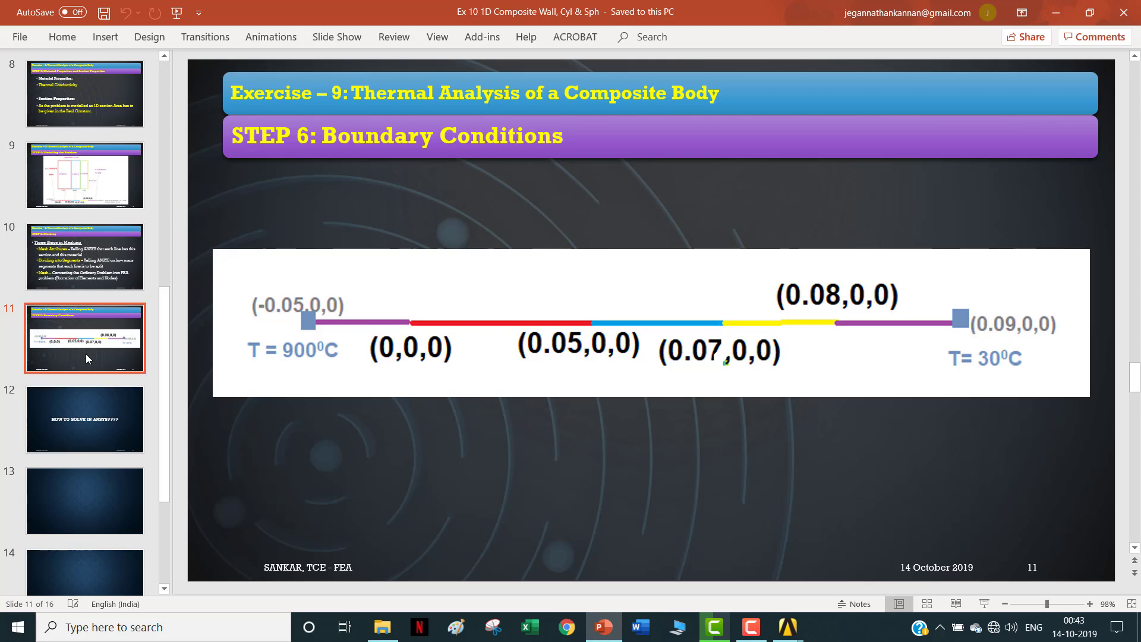
pyautogui.scroll(-3, 89, 423)
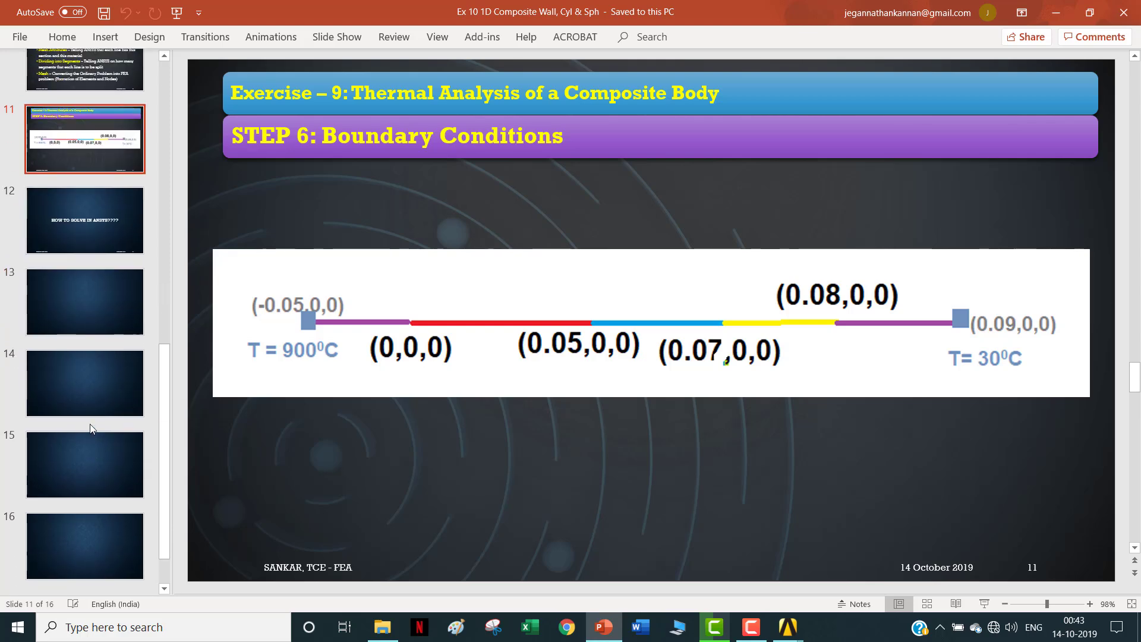
pyautogui.click(92, 294)
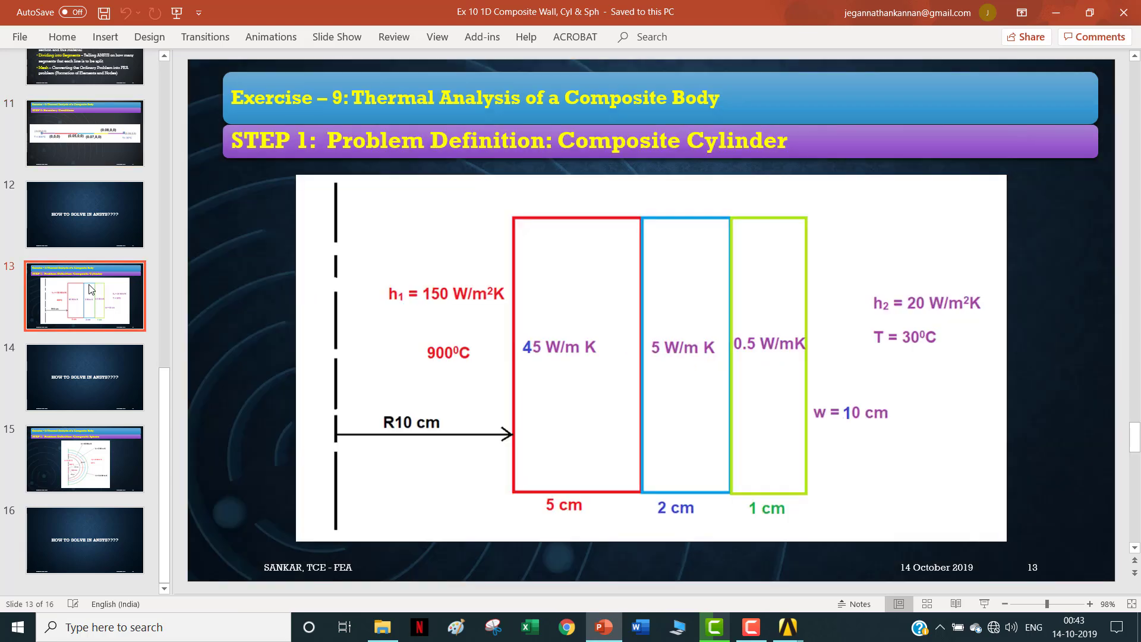
pyautogui.click(117, 432)
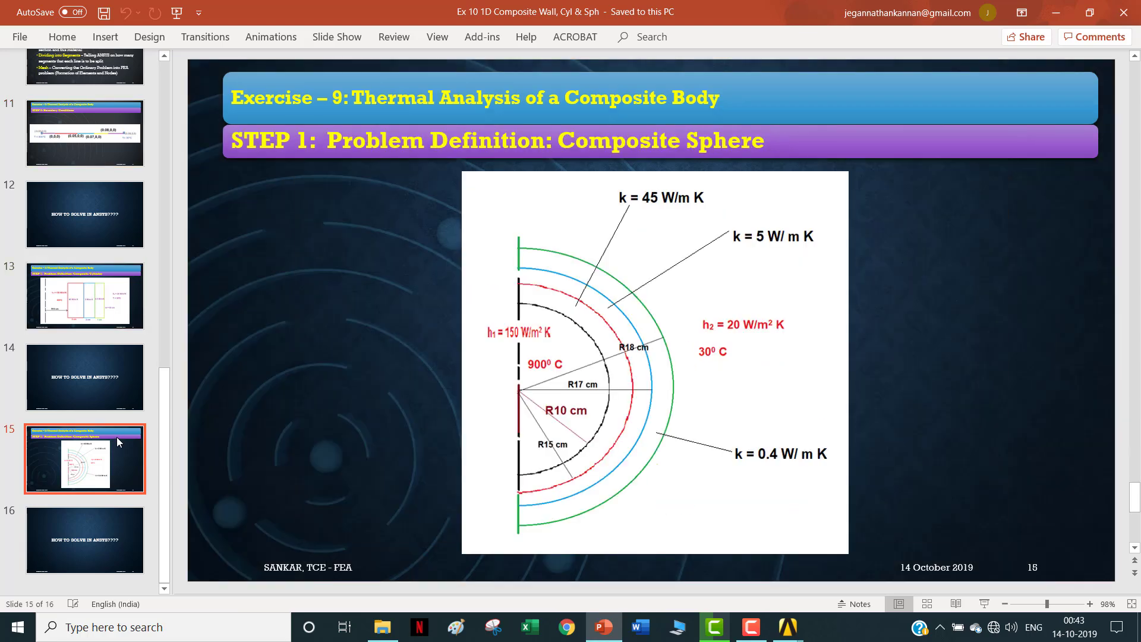